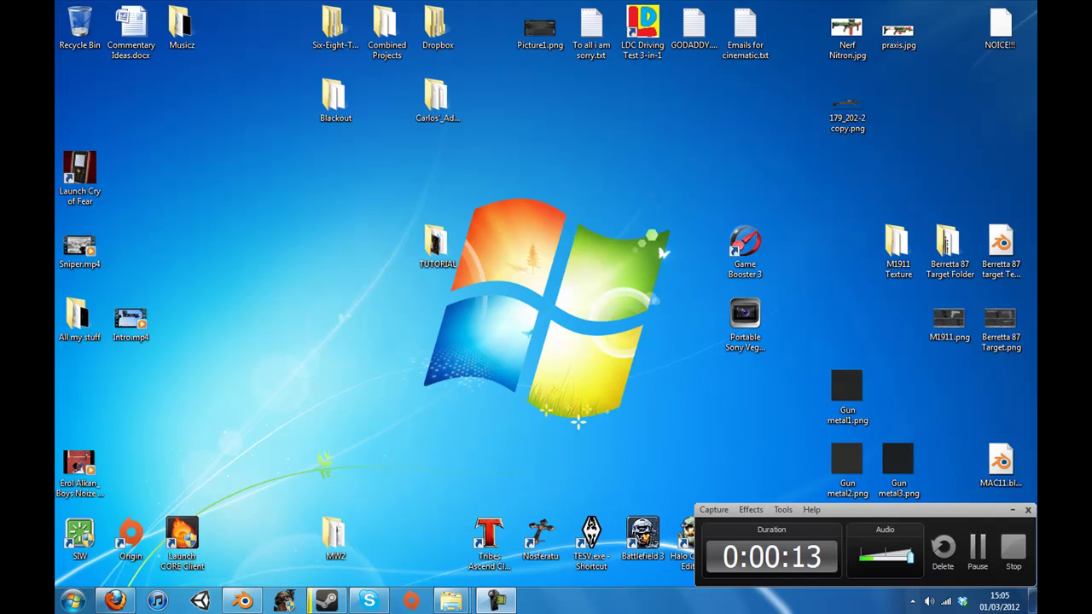
# Switch to Firefox and look over the YouTube channel page with its featured tutorial playlists and other channels, and minimise the browser.
pyautogui.click(116, 600)
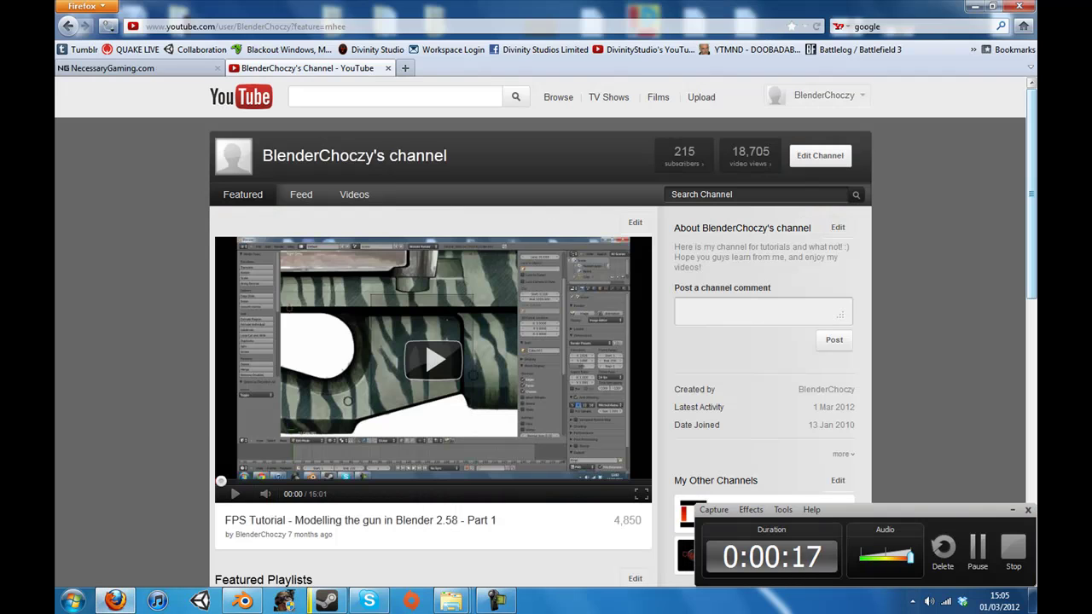
pyautogui.scroll(-7, 546, 333)
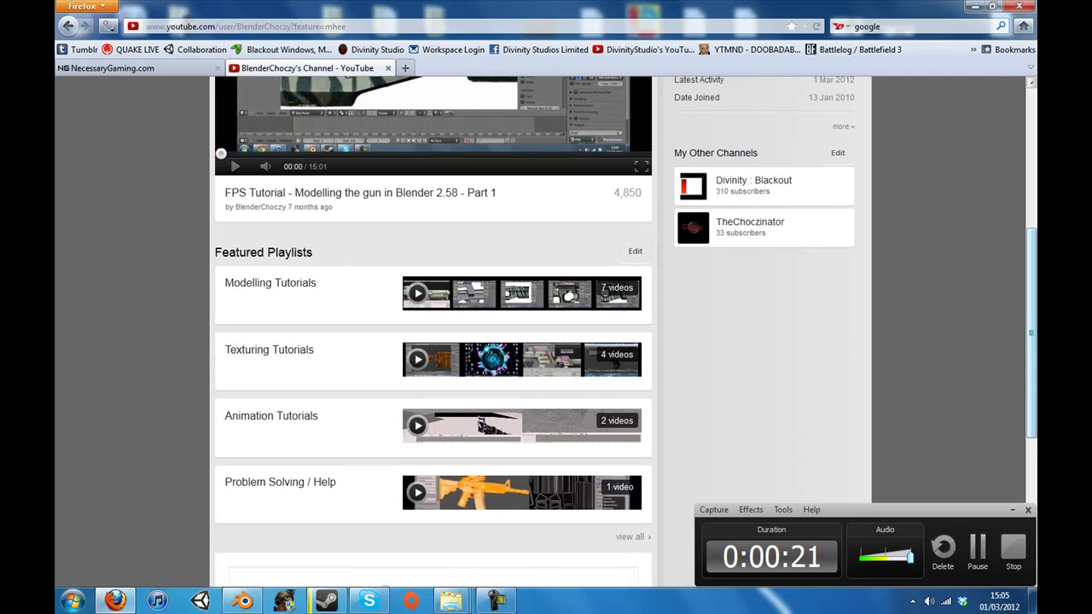
pyautogui.scroll(-1, 546, 333)
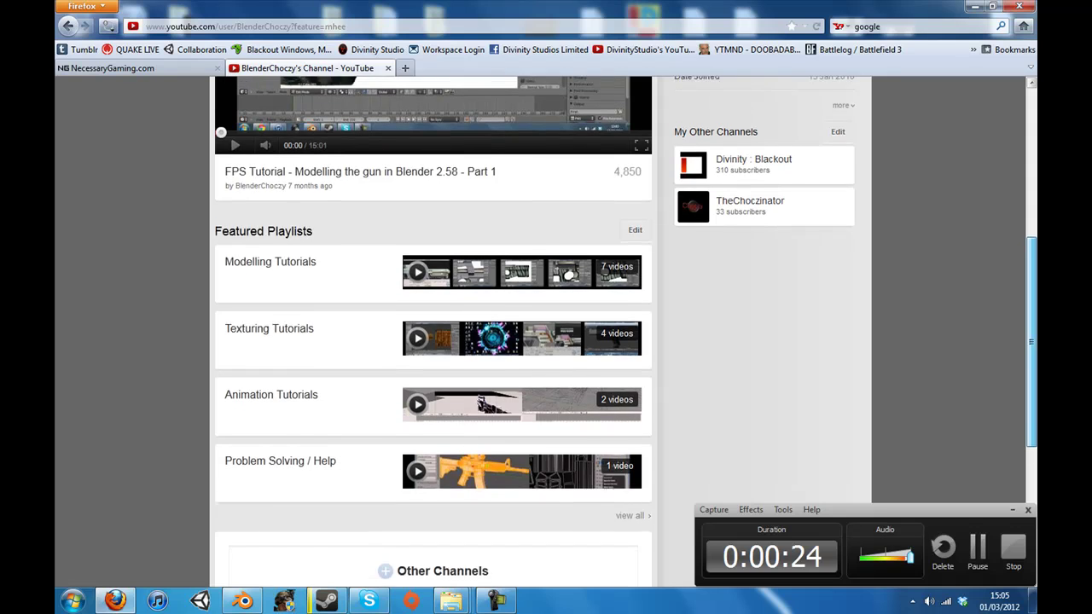
pyautogui.scroll(5, 546, 333)
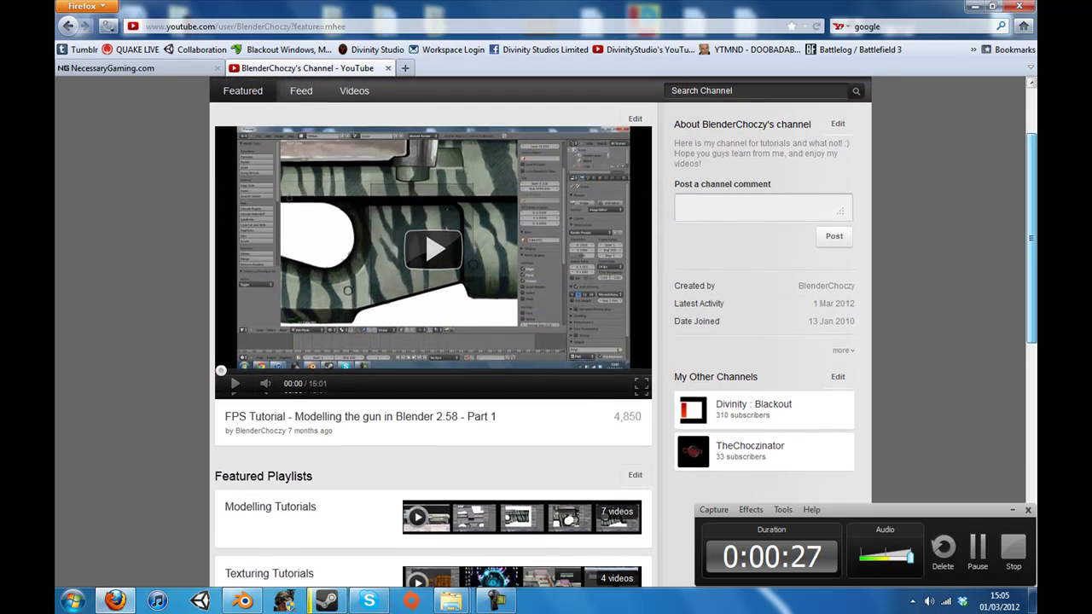
pyautogui.scroll(-6, 546, 332)
pyautogui.scroll(5, 546, 332)
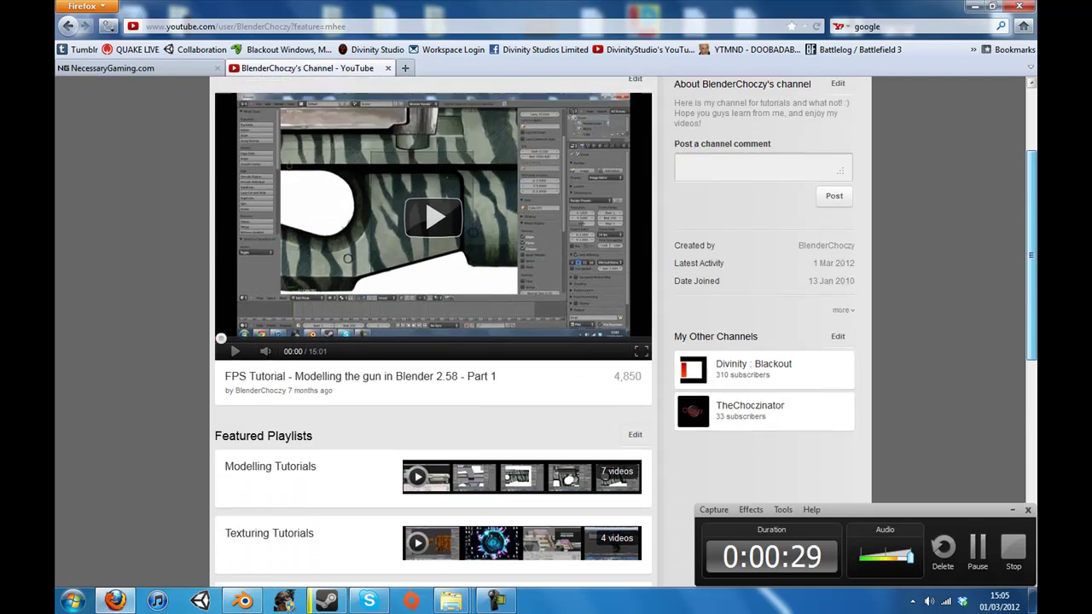
pyautogui.scroll(-2, 546, 333)
pyautogui.scroll(2, 546, 333)
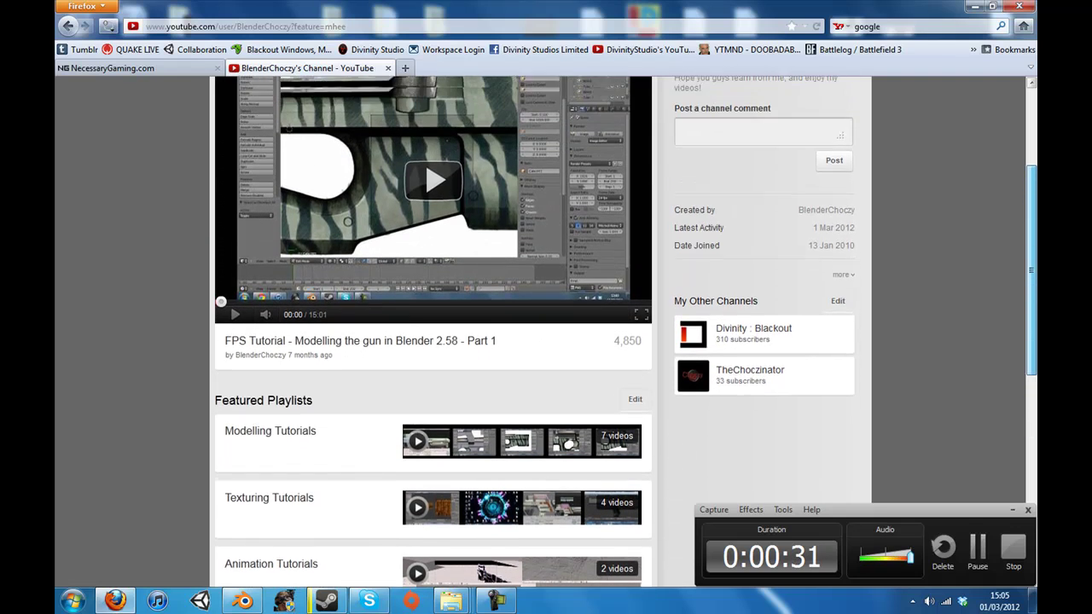
pyautogui.scroll(3, 547, 333)
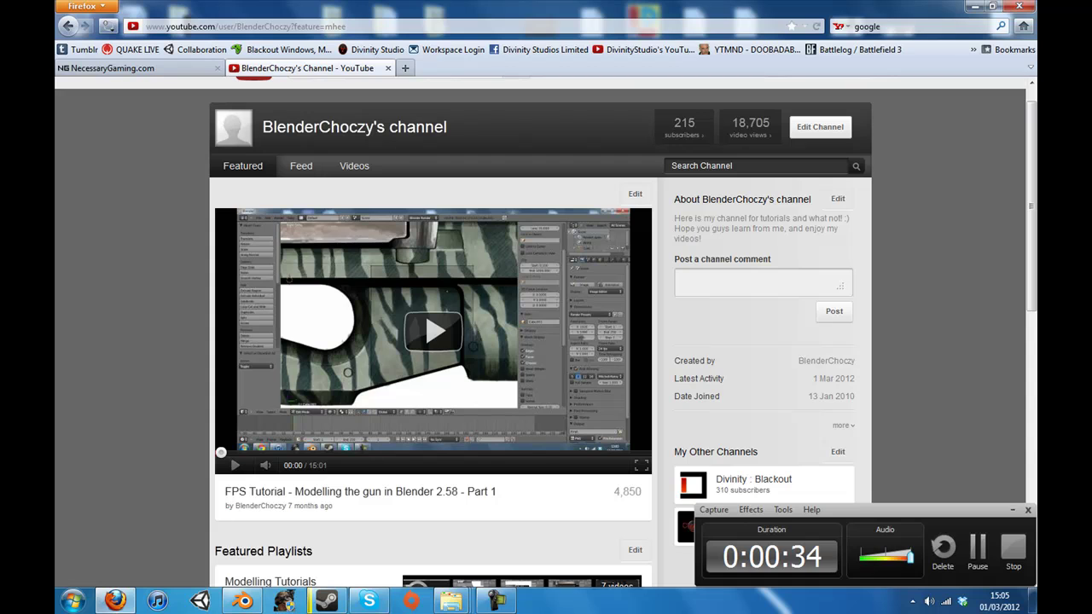
pyautogui.scroll(1, 546, 332)
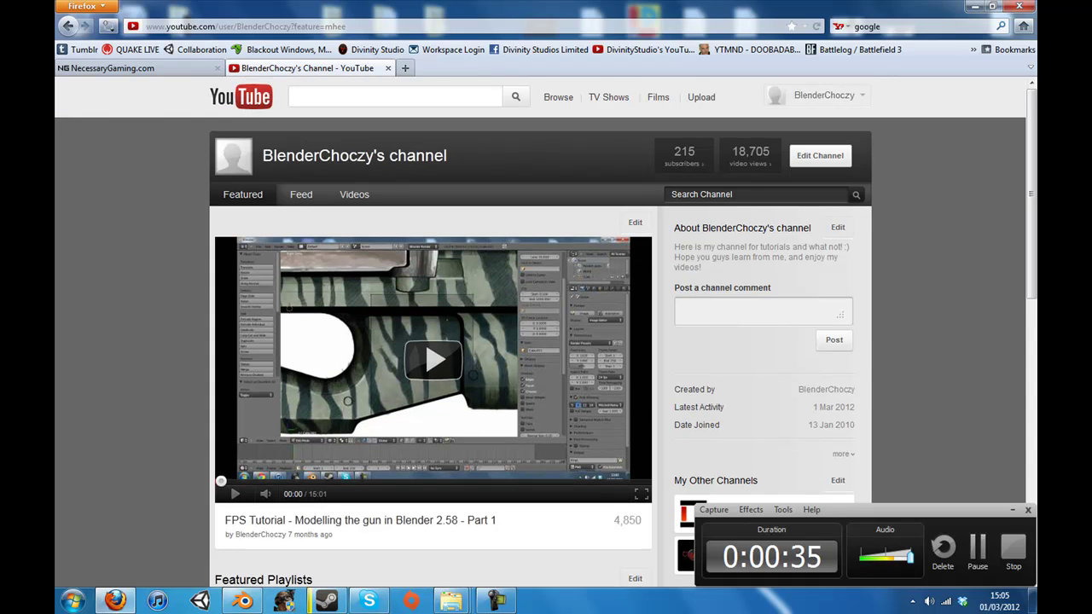
pyautogui.click(975, 6)
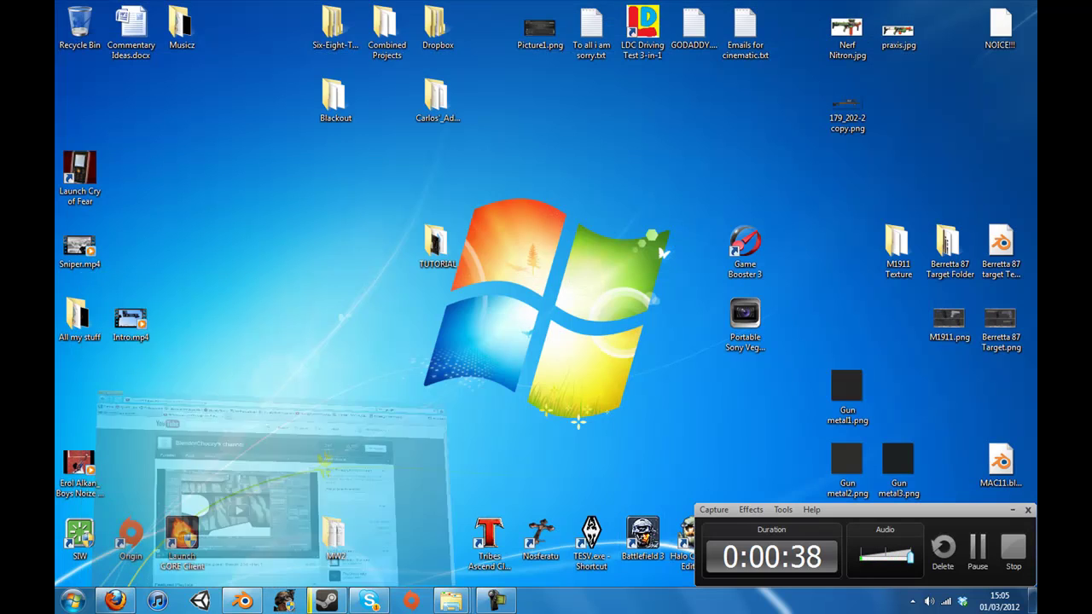
# Switch to Blender and examine the pistol model's slide and frame from several angles, leaving nothing selected.
pyautogui.click(242, 602)
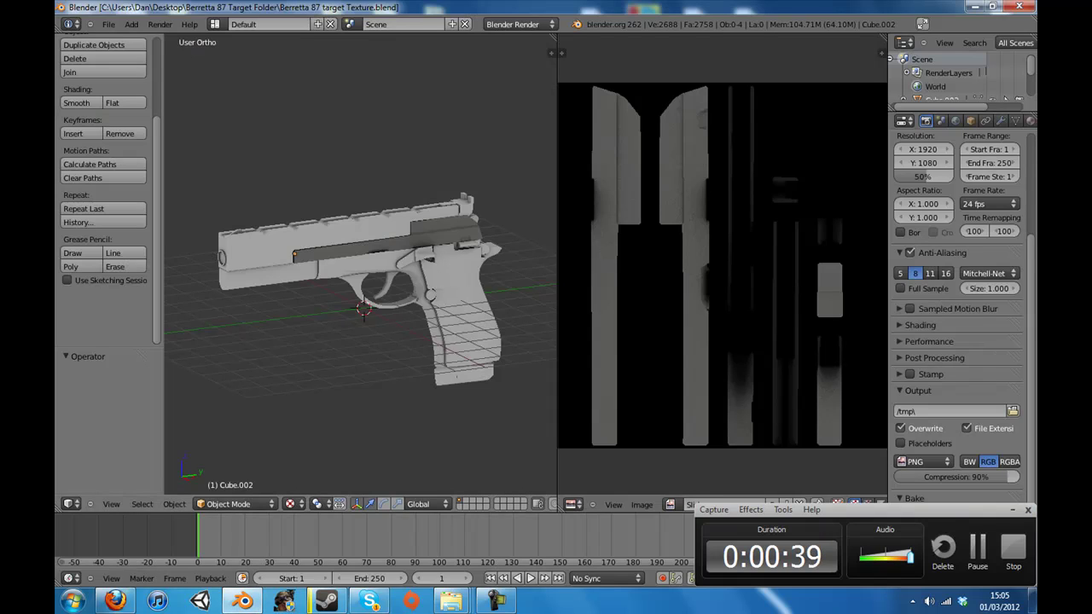
pyautogui.scroll(2, 361, 265)
pyautogui.moveTo(427, 265); pyautogui.dragTo(461, 256)
pyautogui.rightClick(367, 229)
pyautogui.scroll(4, 367, 235)
pyautogui.scroll(-4, 460, 256)
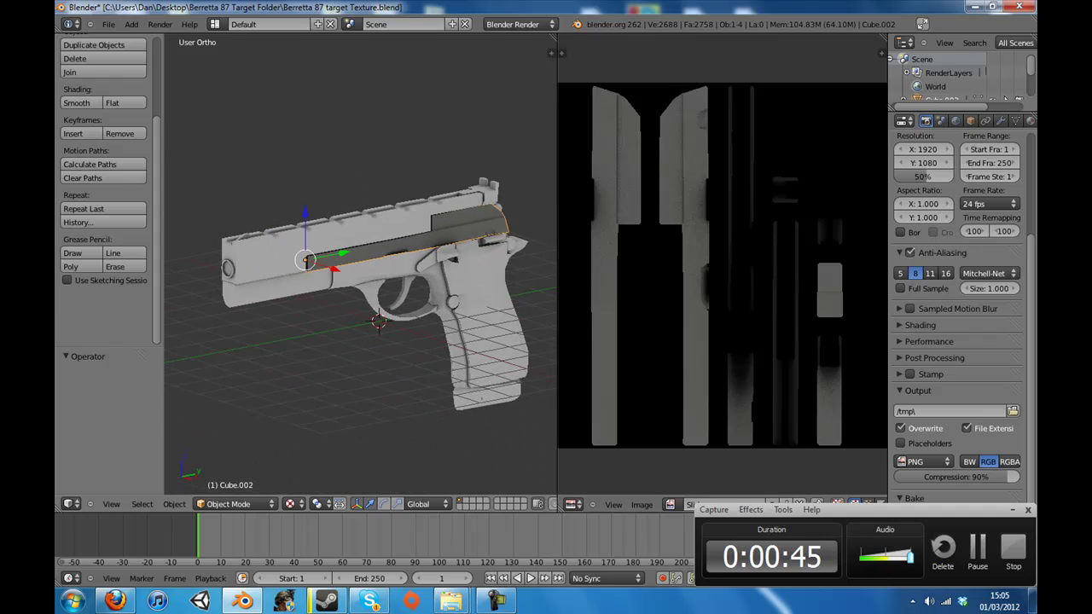
pyautogui.moveTo(460, 256); pyautogui.dragTo(438, 247)
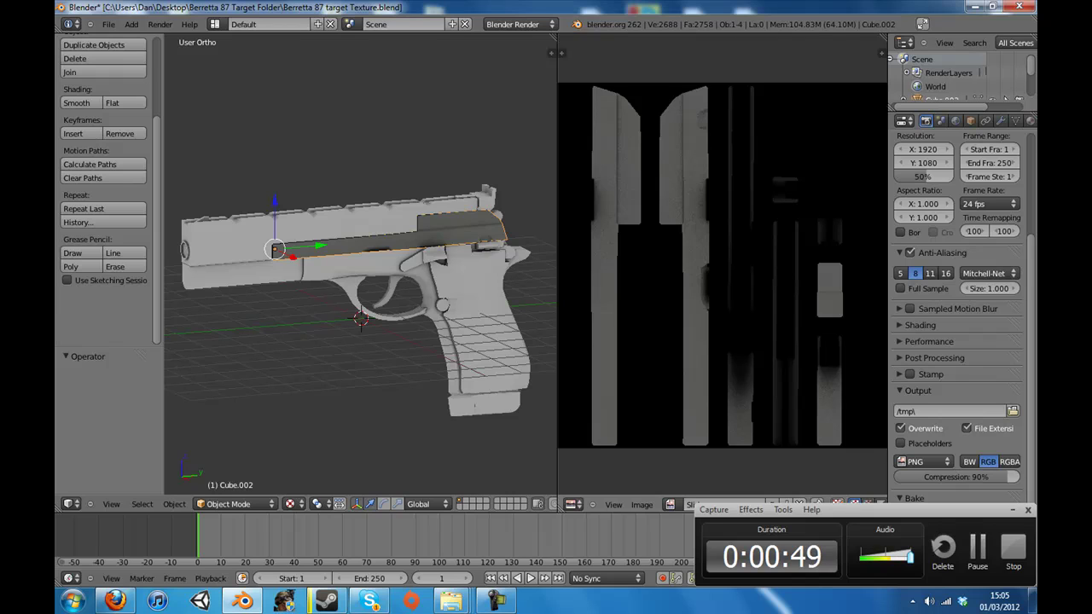
pyautogui.press('a')
pyautogui.scroll(2, 360, 264)
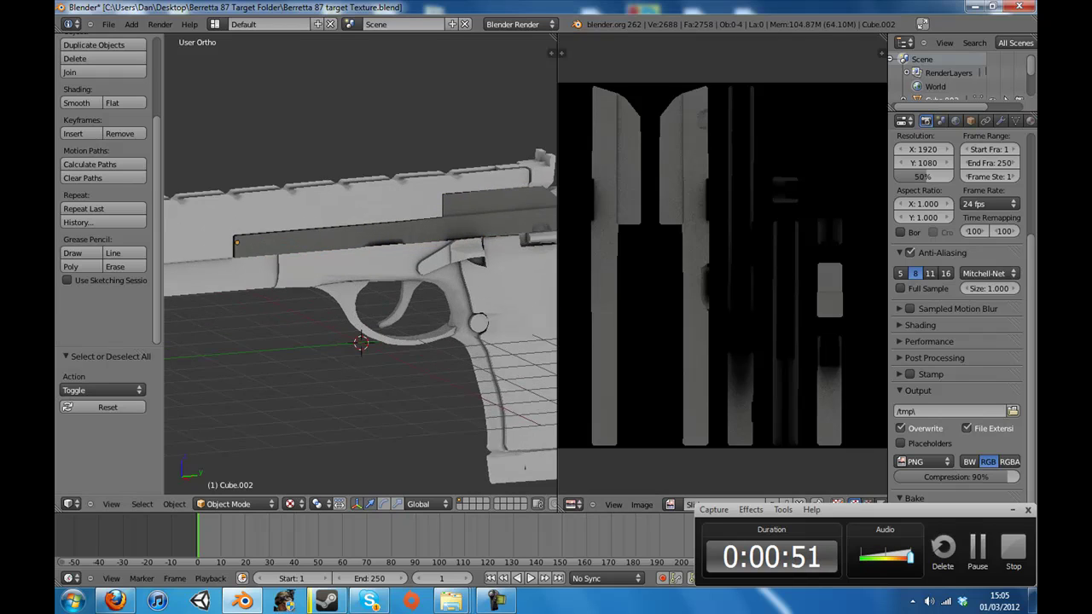
pyautogui.scroll(-3, 361, 316)
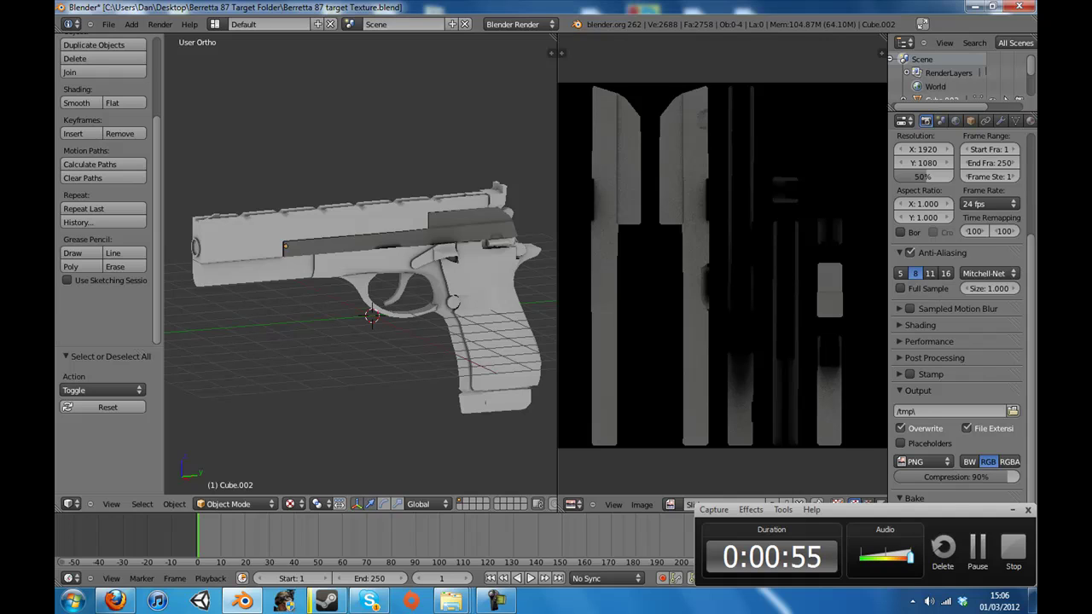
# Pack all external data into the blend file and save it.
pyautogui.click(108, 24)
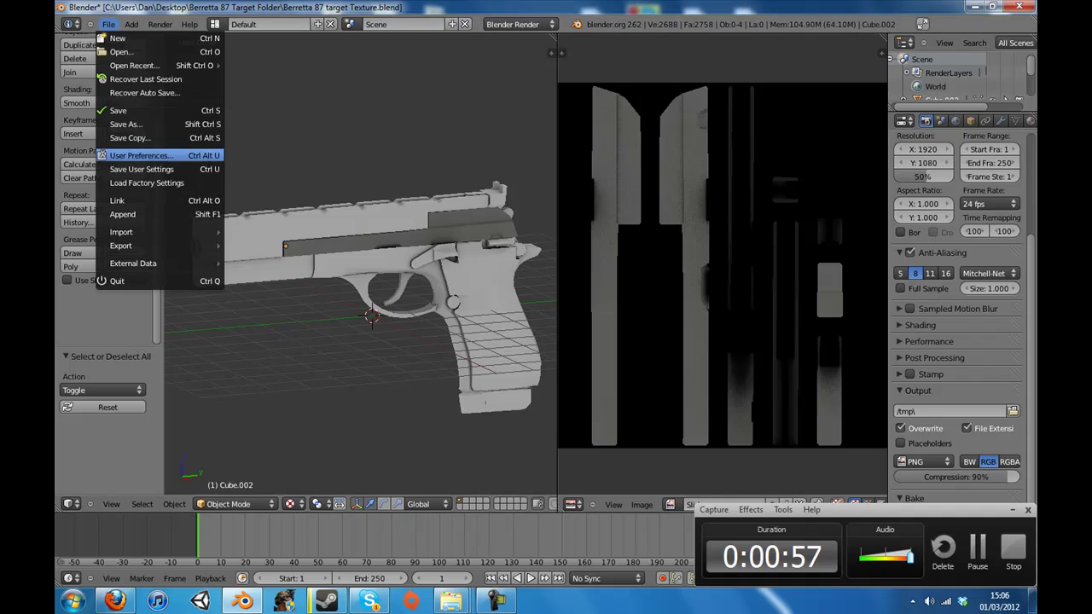
pyautogui.moveTo(133, 263)
pyautogui.click(271, 264)
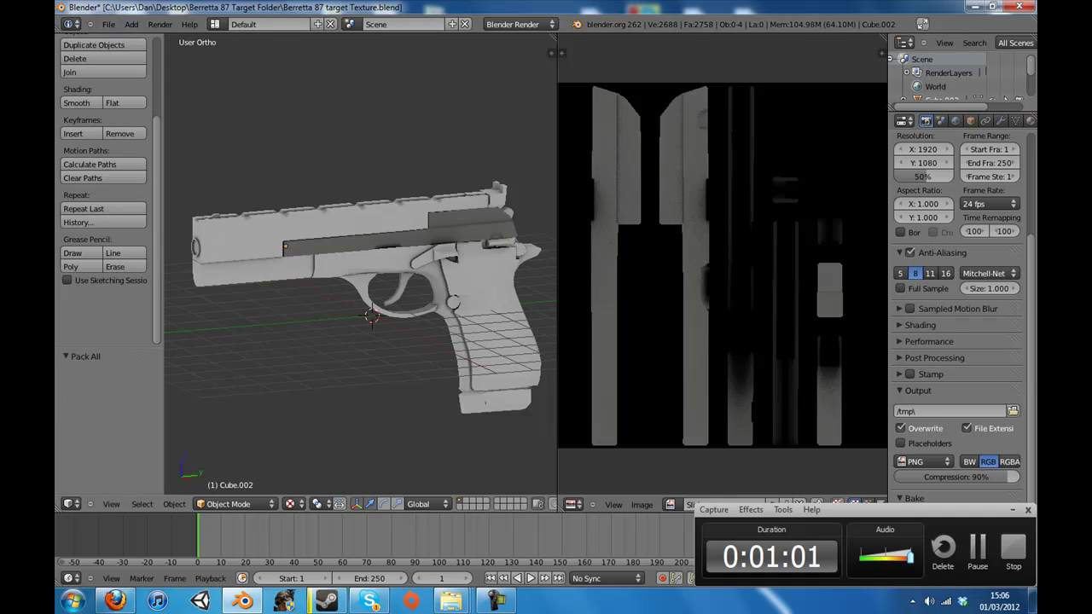
pyautogui.click(109, 24)
pyautogui.click(118, 110)
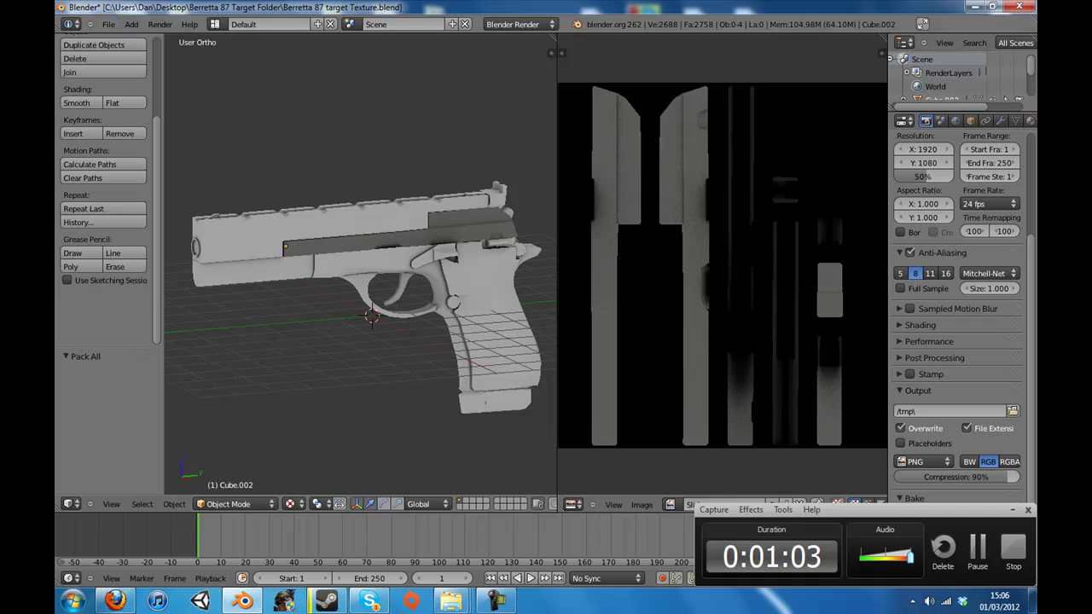
# Select the pistol's grip and examine it from the rear and the side.
pyautogui.moveTo(384, 273); pyautogui.dragTo(275, 259)
pyautogui.rightClick(377, 228)
pyautogui.scroll(3, 377, 256)
pyautogui.rightClick(397, 294)
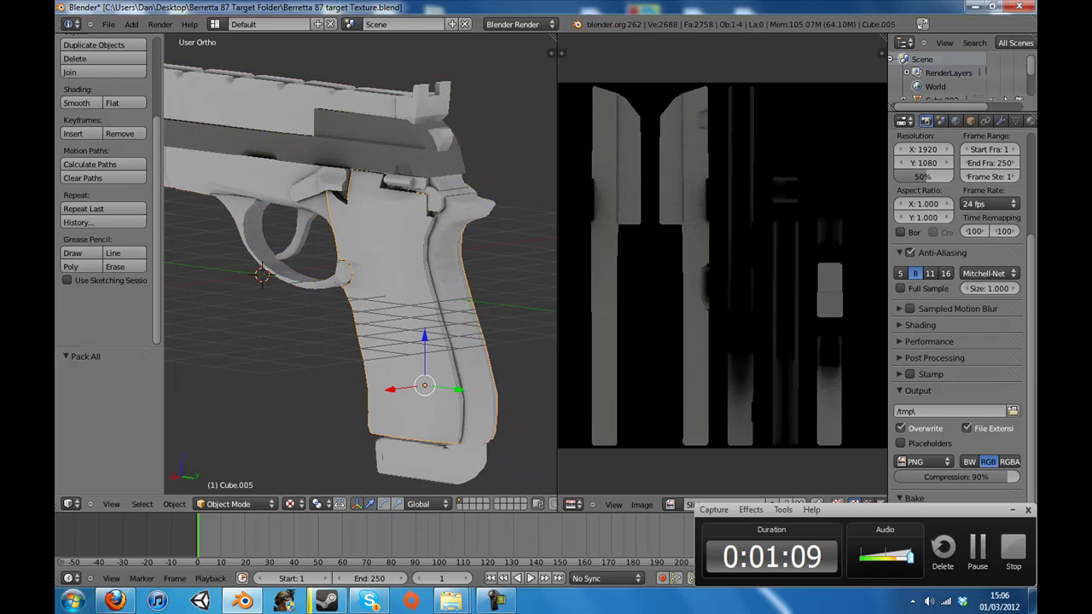
pyautogui.moveTo(384, 290); pyautogui.dragTo(456, 275)
pyautogui.scroll(-4, 426, 285)
pyautogui.scroll(1, 461, 280)
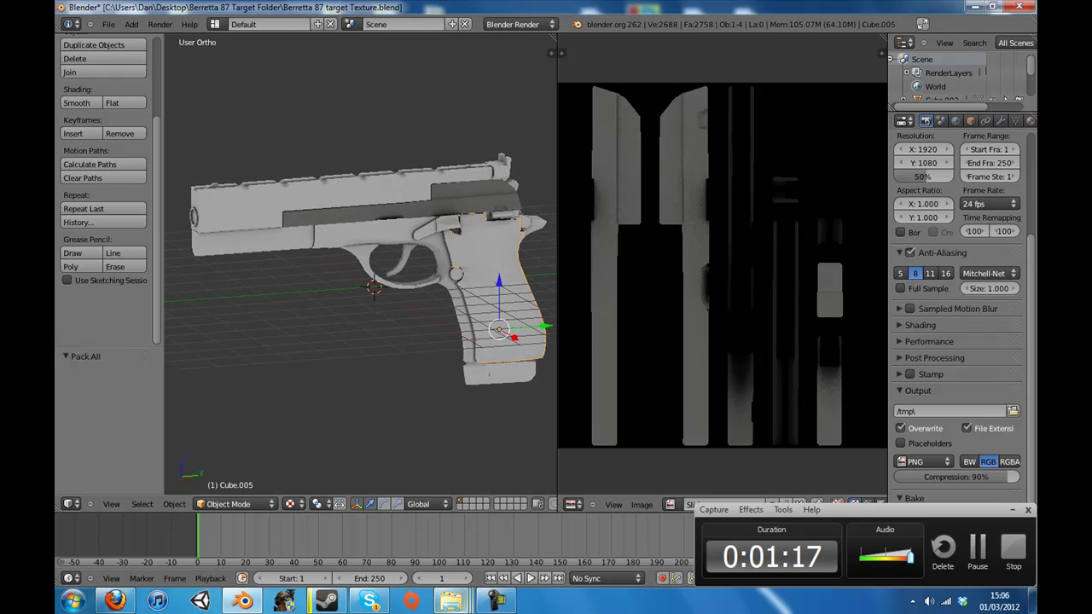
# Bring up the Berretta 87 Target Folder in the file explorer and preview Body.png.
pyautogui.press('super+d')
pyautogui.click(451, 601)
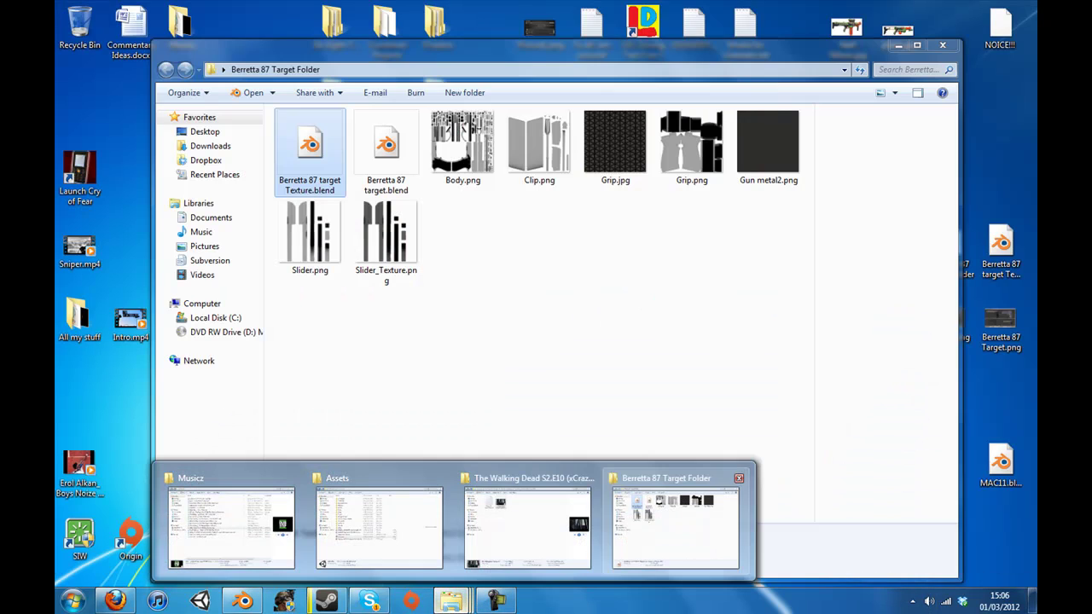
pyautogui.click(674, 522)
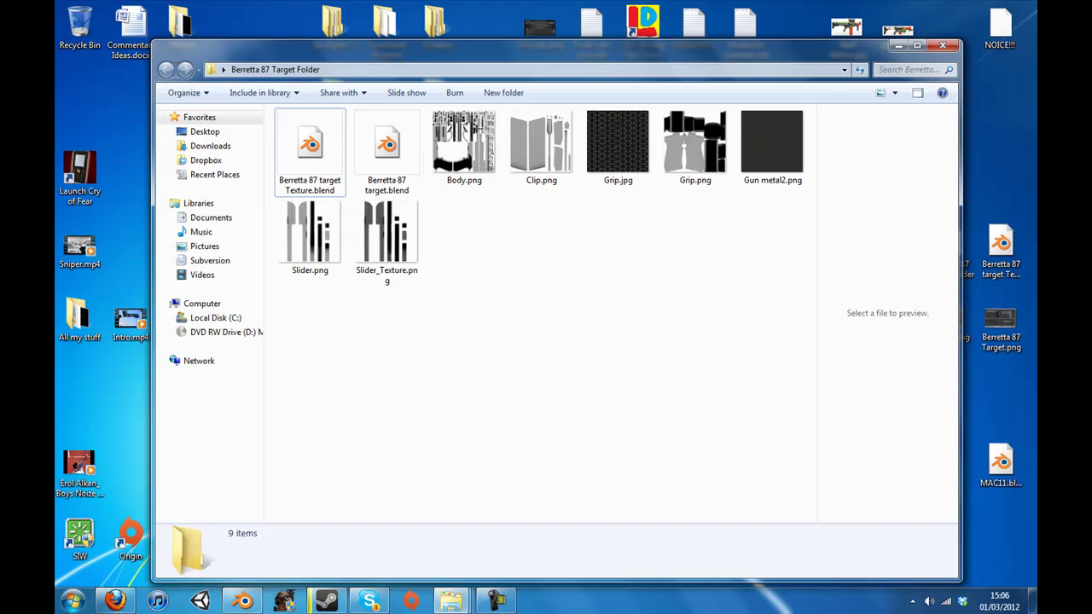
pyautogui.click(464, 147)
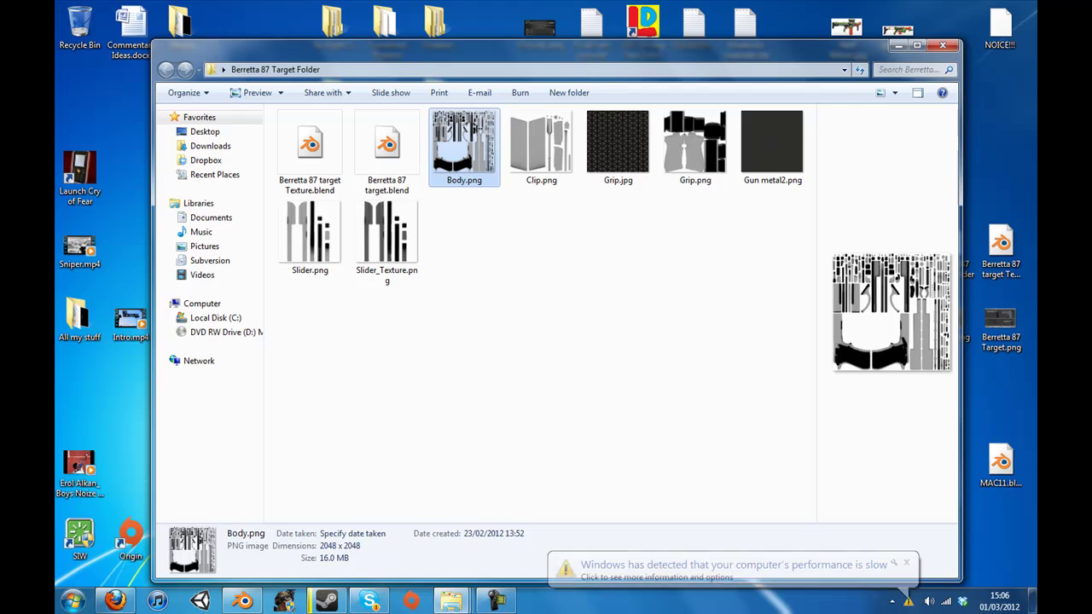
pyautogui.click(906, 563)
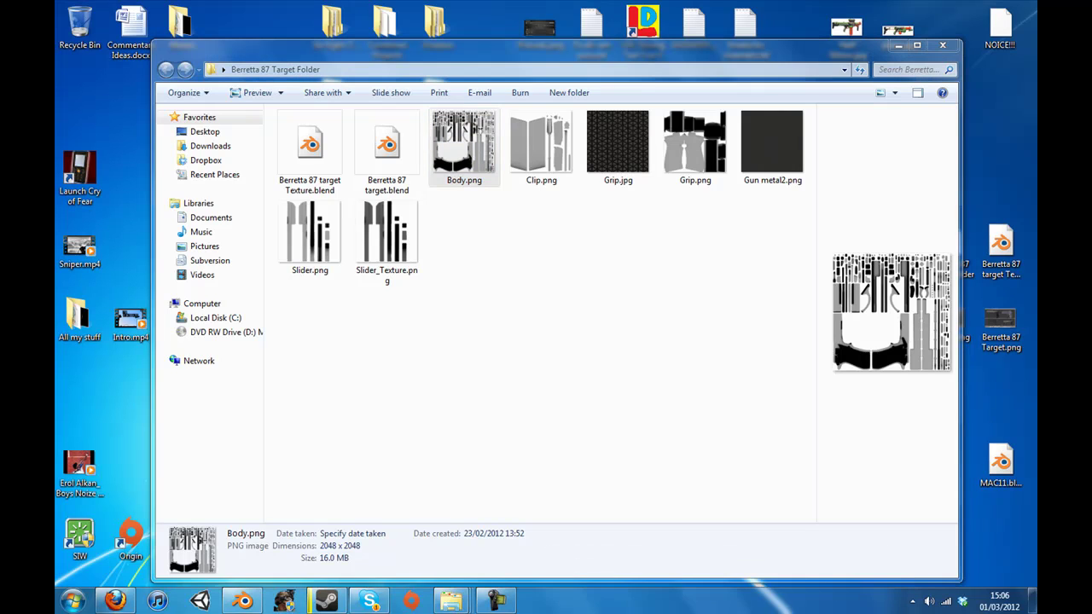
pyautogui.click(683, 410)
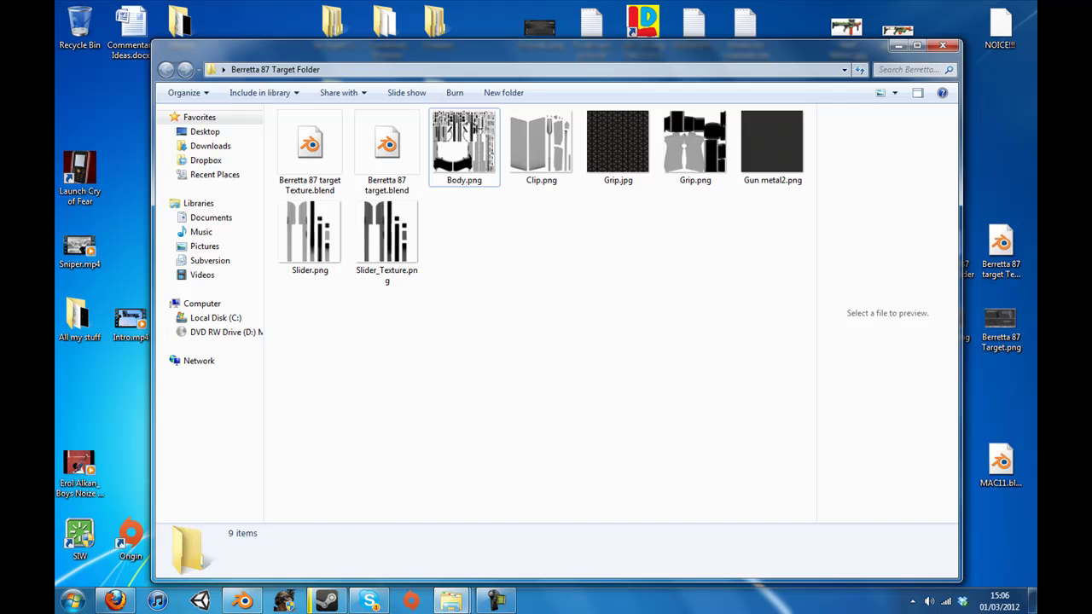
# Open Body.png in GIMP and dismiss the error message.
pyautogui.rightClick(466, 156)
pyautogui.click(500, 200)
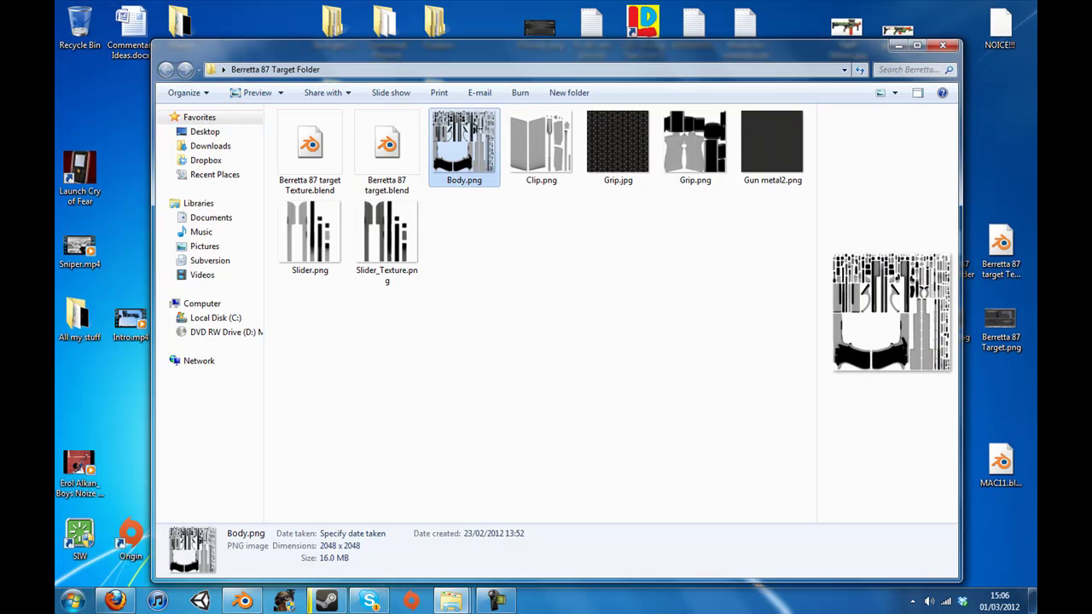
pyautogui.rightClick(445, 135)
pyautogui.press('Escape')
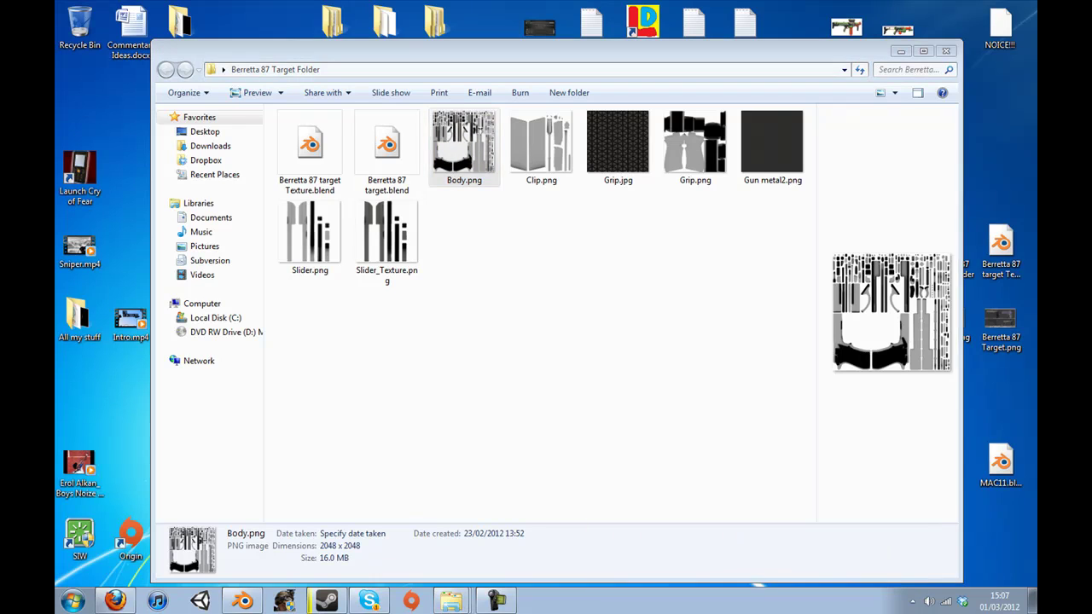
pyautogui.click(546, 367)
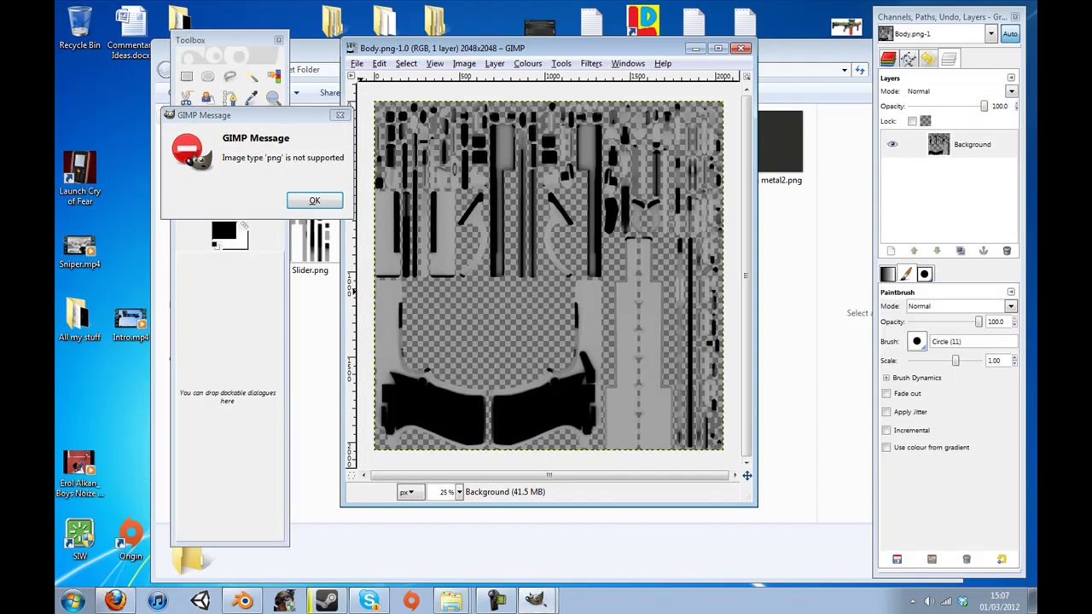
pyautogui.click(314, 200)
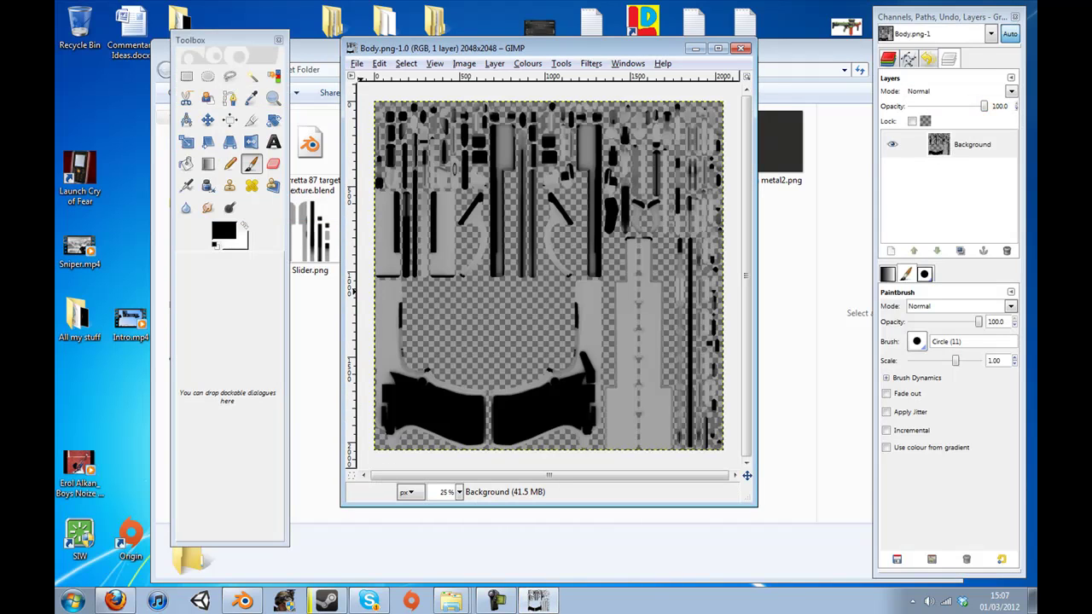
# Add Gun metal2.png from the Berretta 87 Target Folder as a new layer above the Body.png background.
pyautogui.click(316, 332)
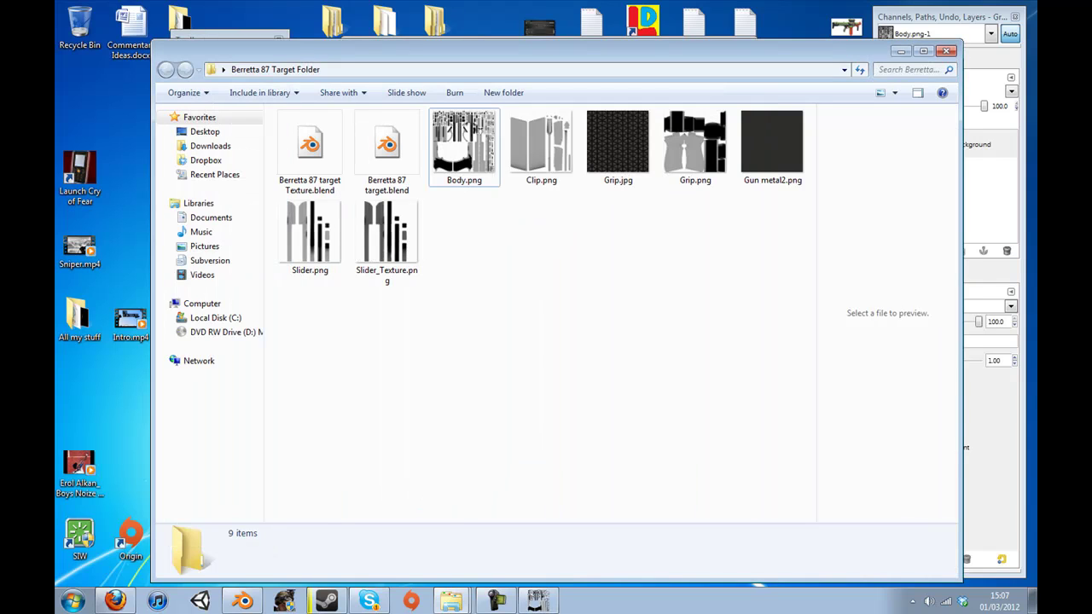
pyautogui.moveTo(742, 51); pyautogui.dragTo(808, 212)
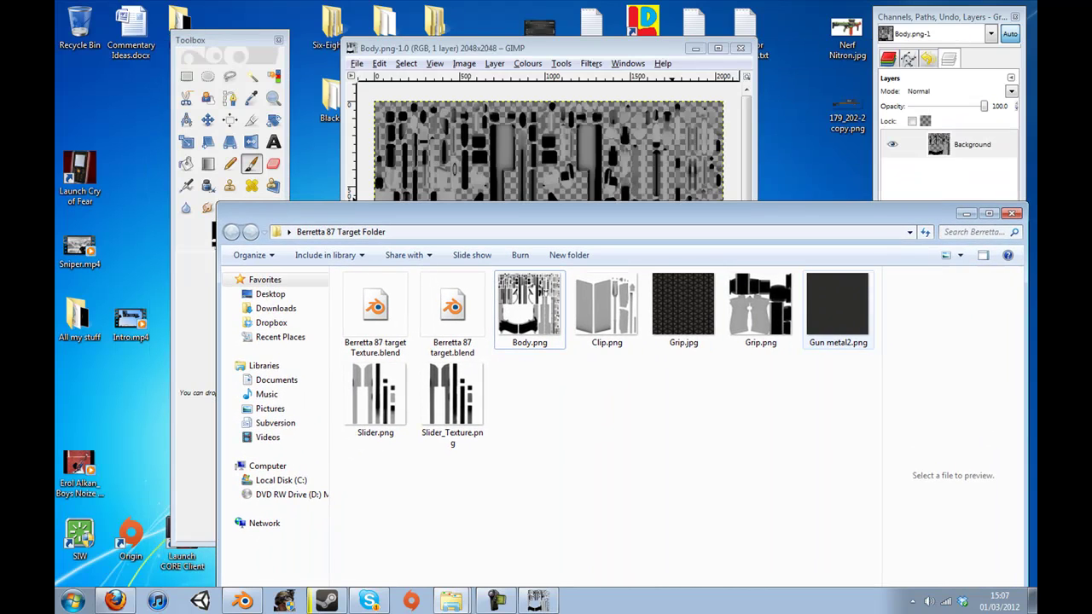
pyautogui.moveTo(836, 303); pyautogui.dragTo(564, 184)
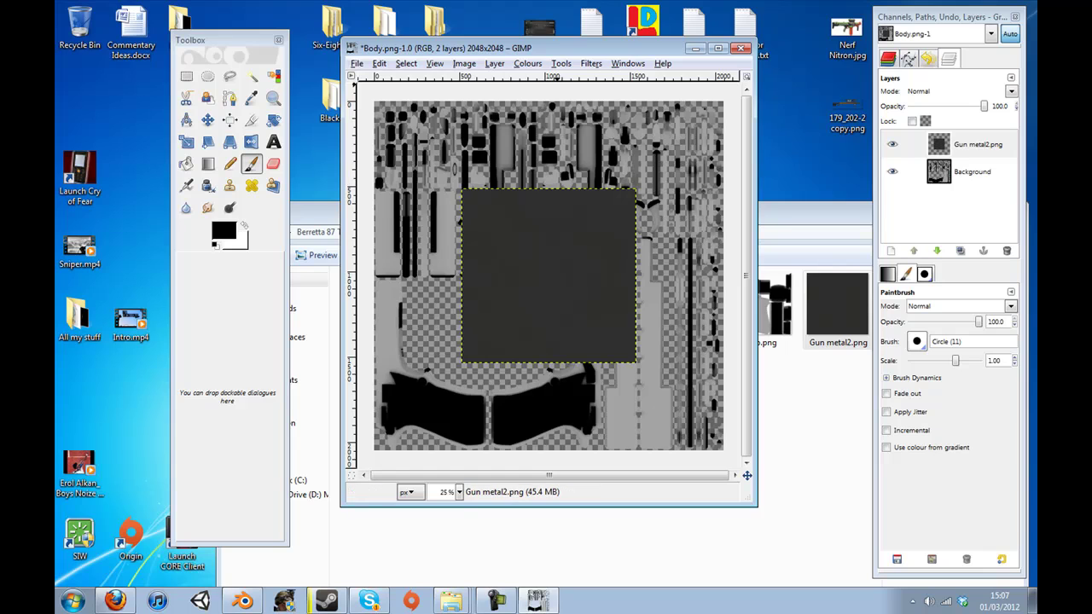
# Enlarge and reposition the GIMP image window, and move the Toolbox aside so that it does not overlap the image.
pyautogui.moveTo(559, 49); pyautogui.dragTo(552, 33)
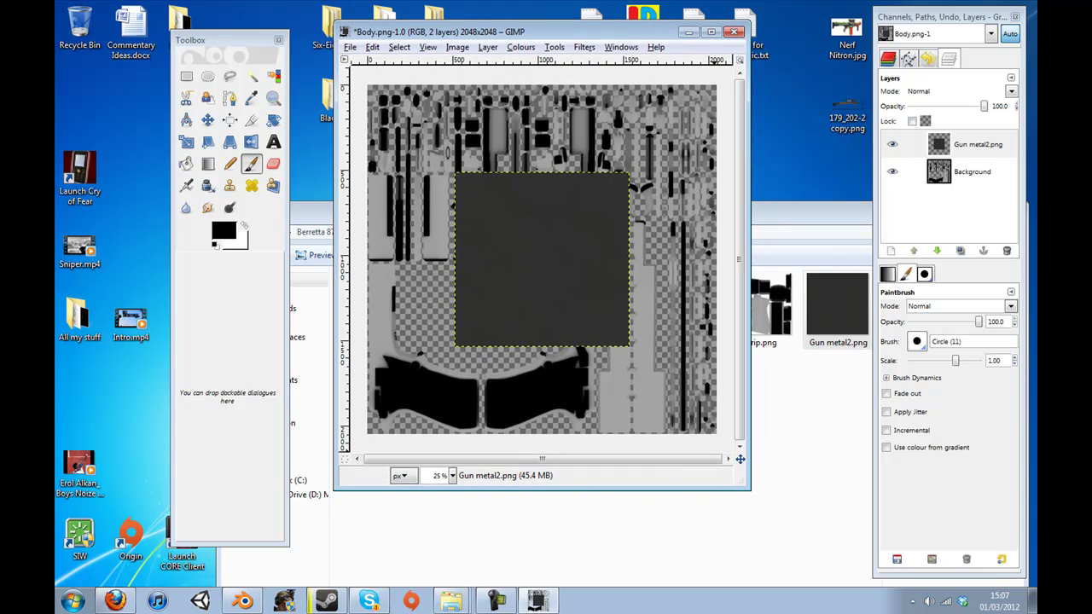
pyautogui.moveTo(749, 489); pyautogui.dragTo(857, 560)
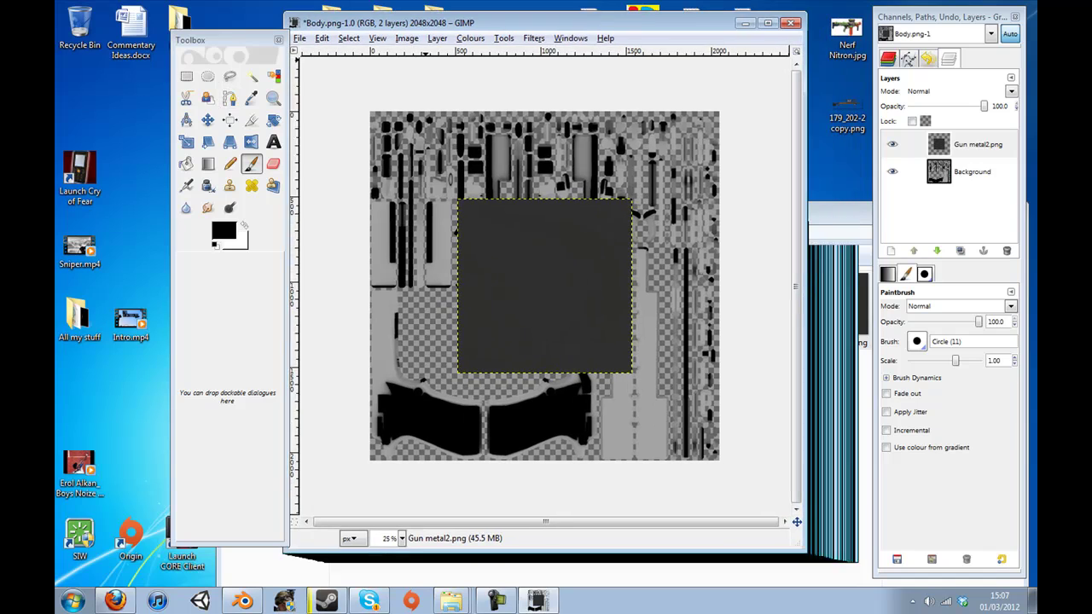
pyautogui.click(570, 37)
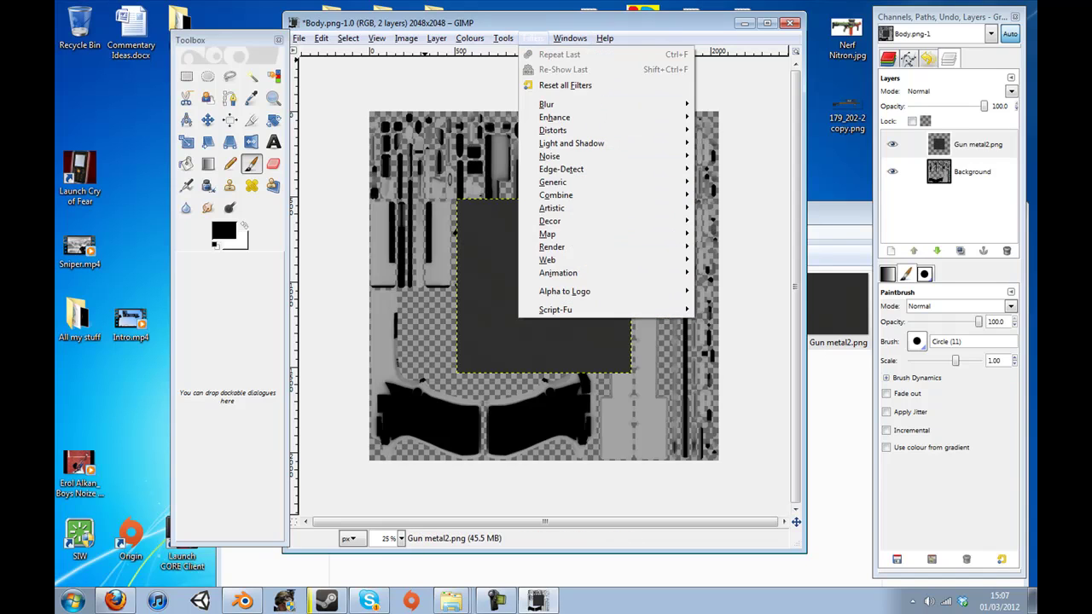
pyautogui.click(760, 68)
pyautogui.moveTo(227, 40); pyautogui.dragTo(185, 35)
pyautogui.click(537, 23)
pyautogui.scroll(1, 582, 264)
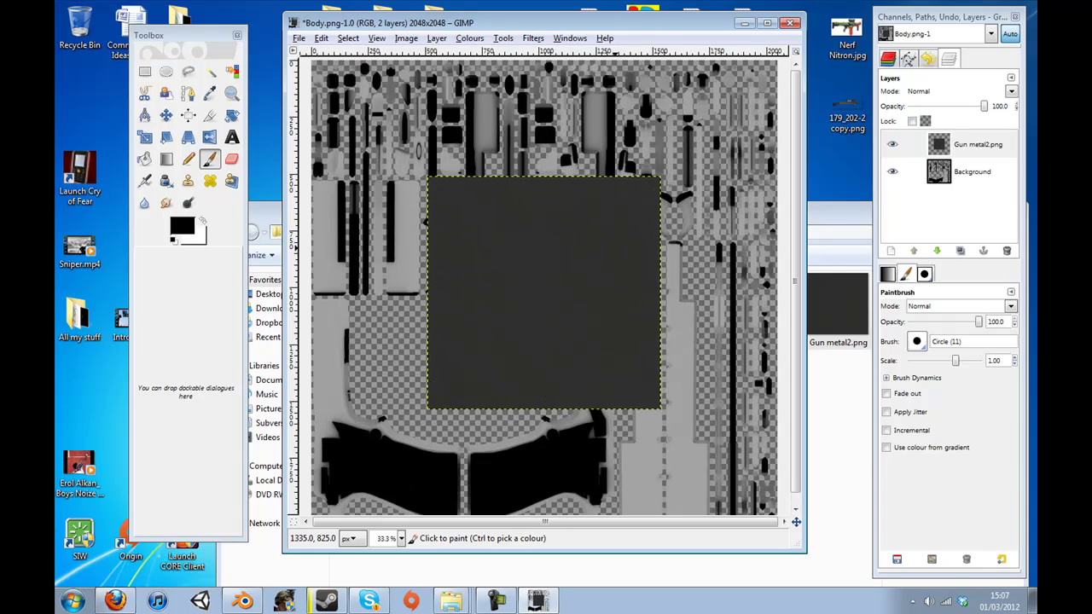
# Move the Gun metal2.png layer into the lower-left corner of the texture map and enlarge the image window to show the whole map.
pyautogui.scroll(-1, 616, 249)
pyautogui.click(166, 114)
pyautogui.moveTo(544, 282); pyautogui.dragTo(602, 230)
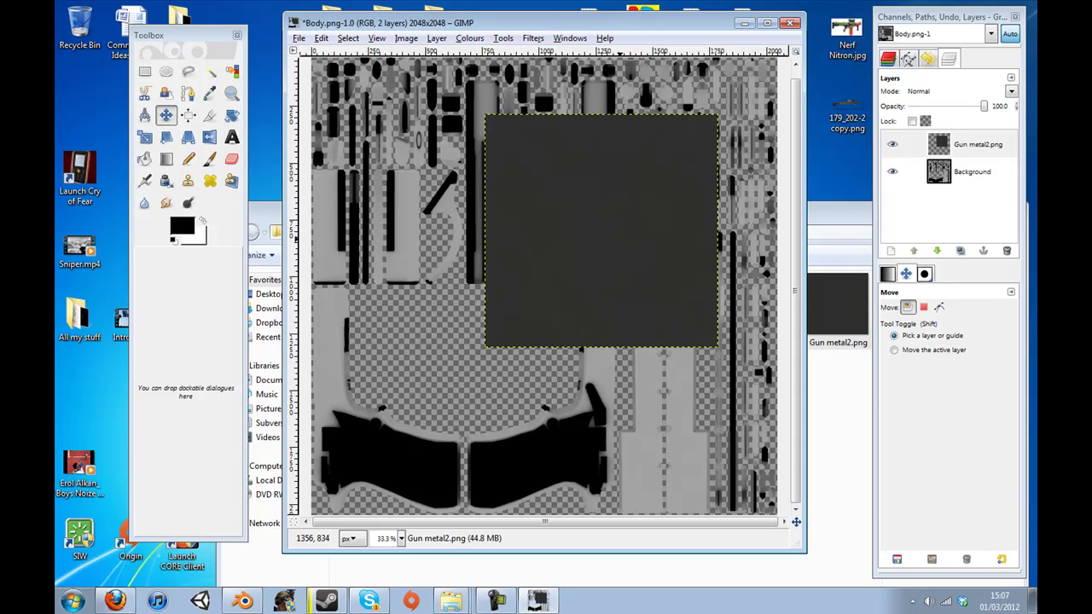
pyautogui.moveTo(613, 223); pyautogui.dragTo(489, 315)
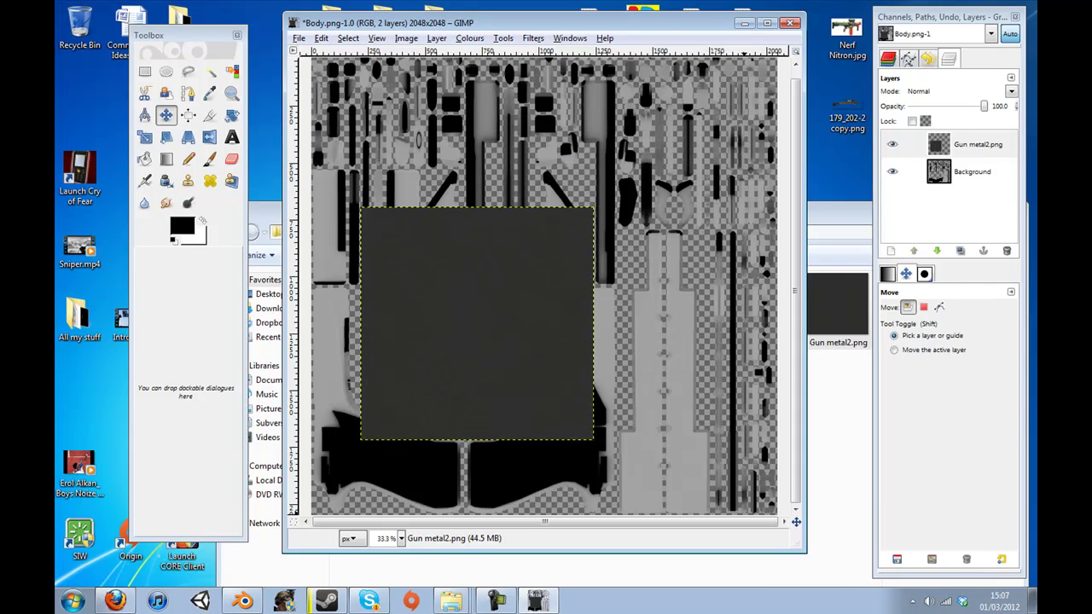
pyautogui.moveTo(741, 553); pyautogui.dragTo(741, 576)
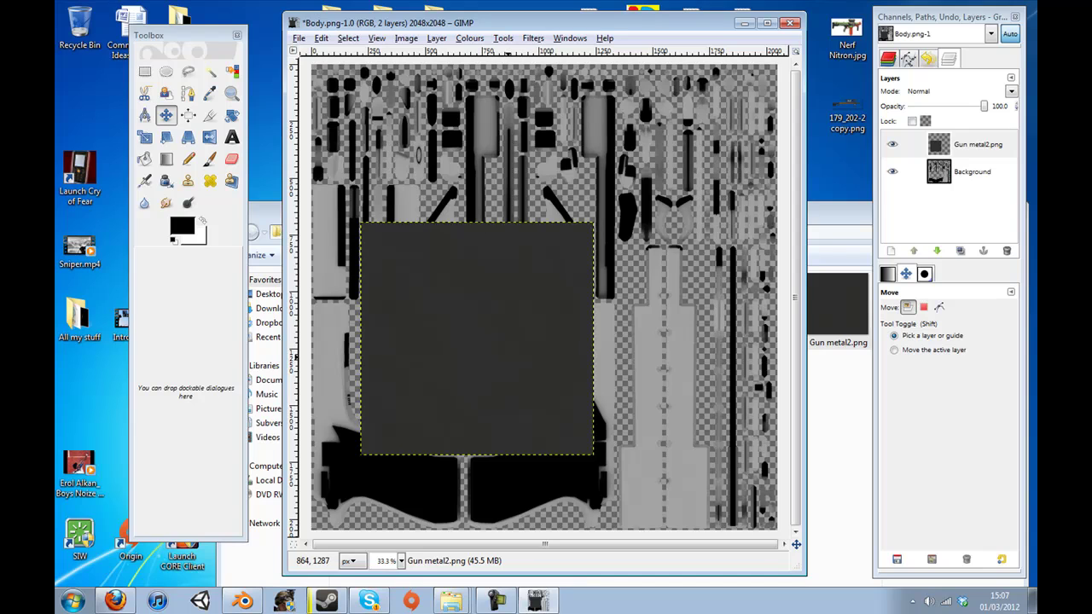
pyautogui.moveTo(472, 303); pyautogui.dragTo(421, 417)
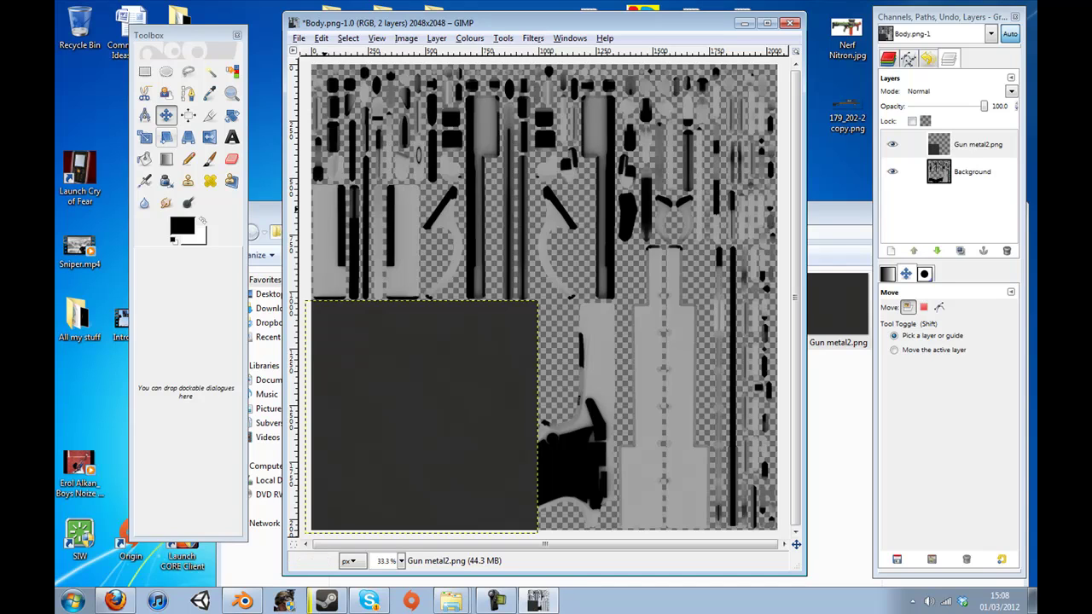
# Scale the Gun metal2.png layer down to about 870 px square, keeping its aspect ratio and its place in the map's lower-left corner.
pyautogui.click(145, 137)
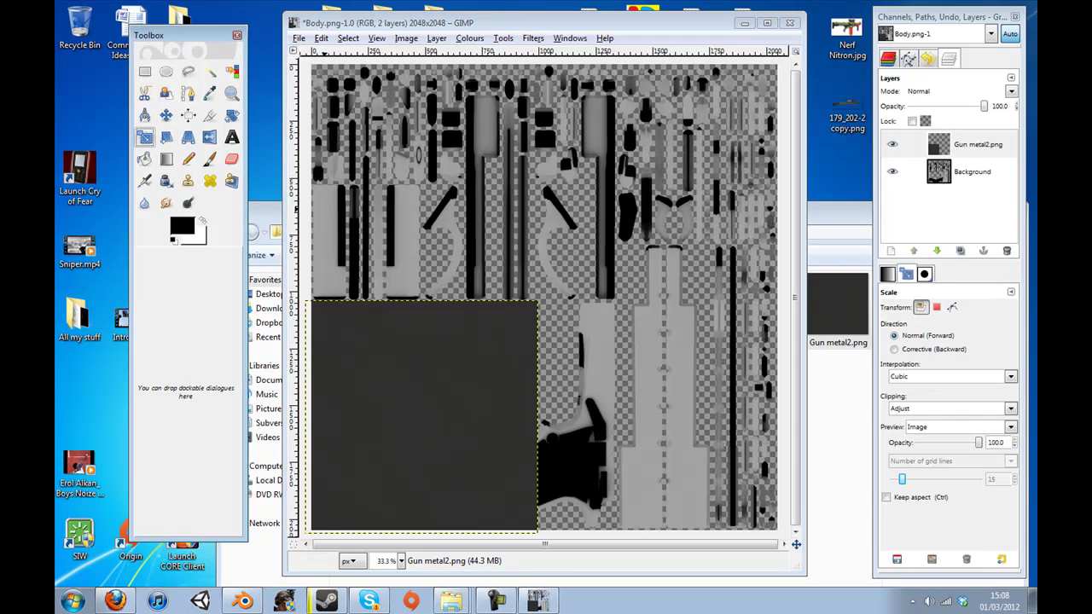
pyautogui.click(480, 313)
pyautogui.click(146, 207)
pyautogui.click(542, 301)
pyautogui.moveTo(535, 304); pyautogui.dragTo(443, 395)
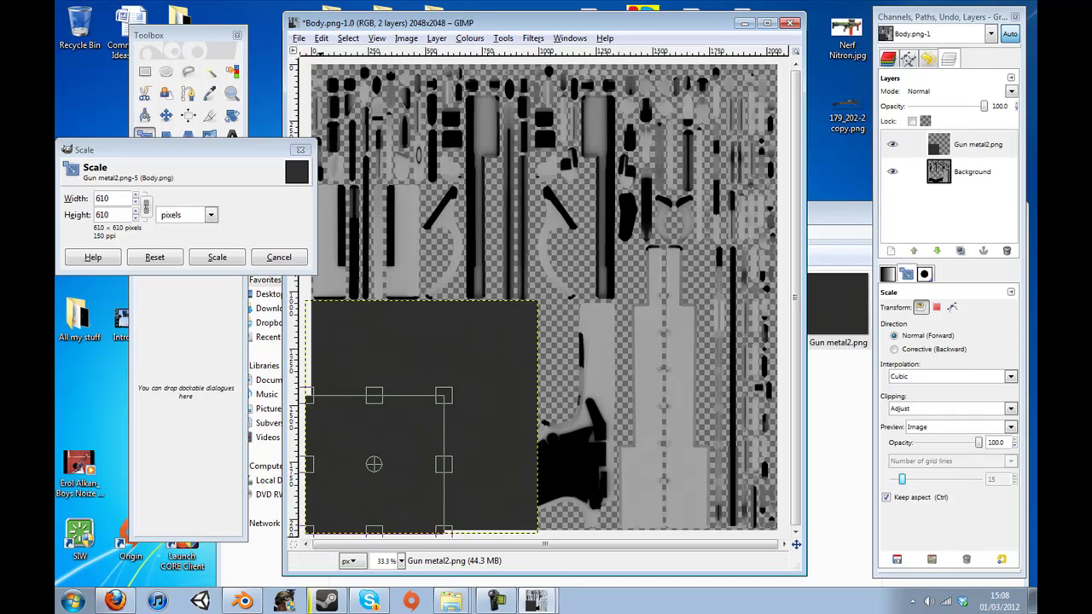
pyautogui.moveTo(443, 396); pyautogui.dragTo(504, 336)
pyautogui.press('Return')
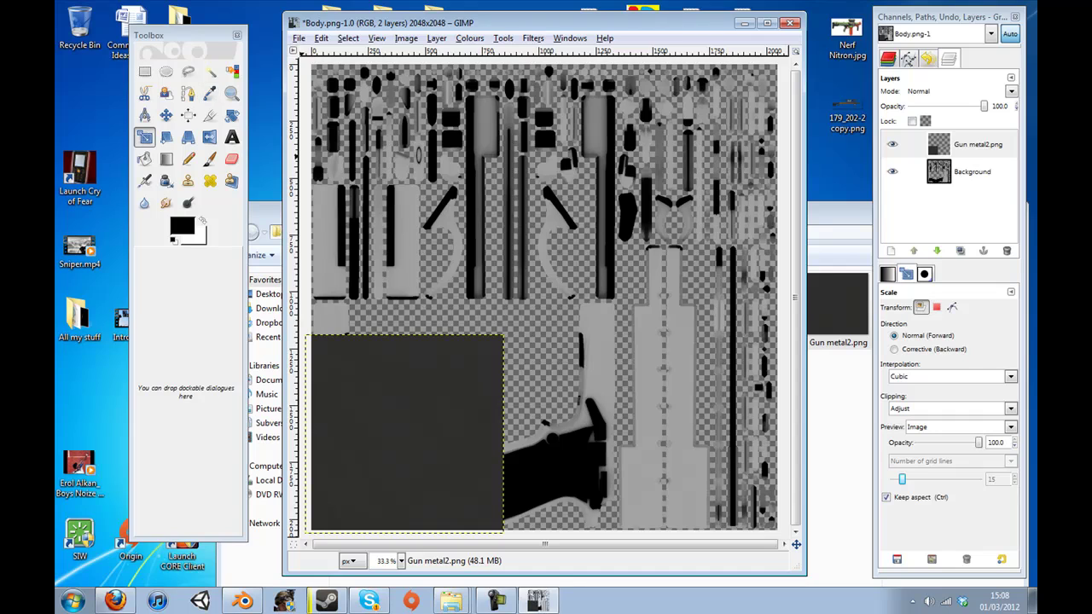
# Duplicate the Gun metal2.png layer and place the copy directly to the right of the original, slightly overlapping its edge.
pyautogui.click(167, 115)
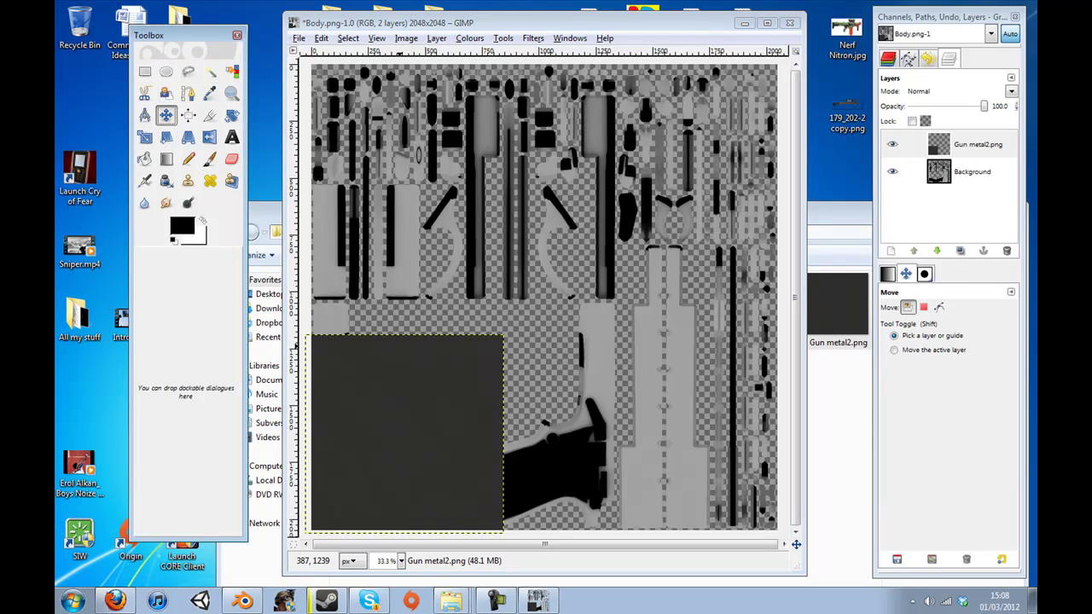
pyautogui.rightClick(909, 145)
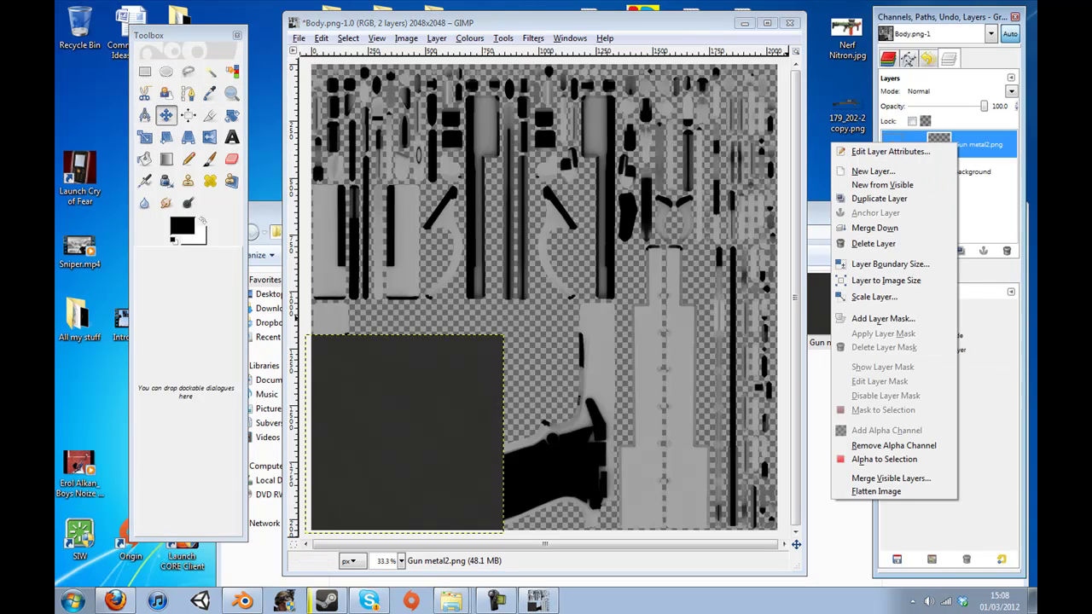
pyautogui.click(879, 198)
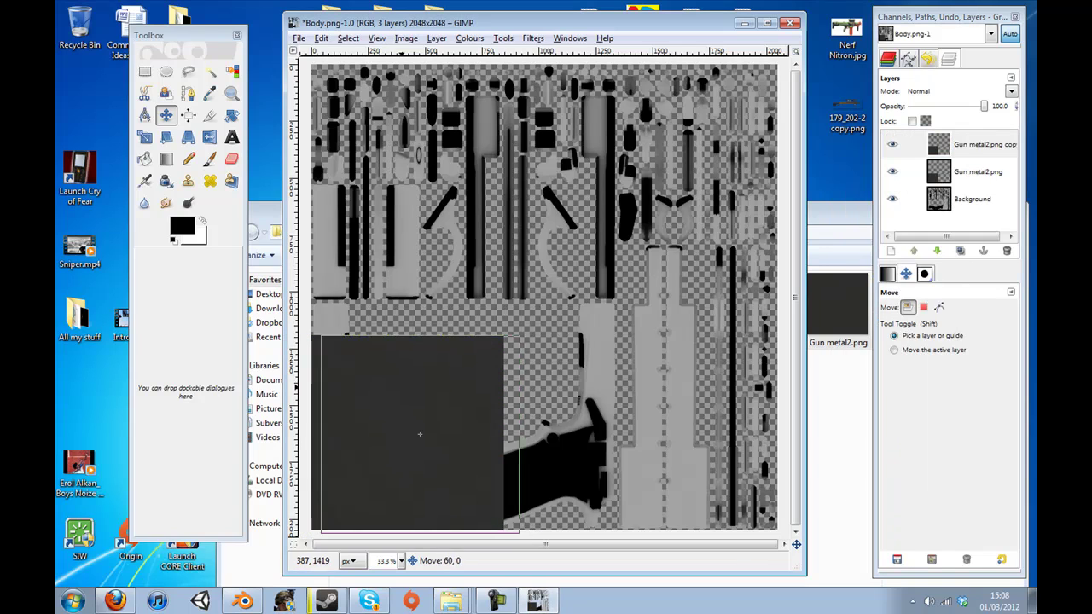
pyautogui.moveTo(405, 434); pyautogui.dragTo(600, 434)
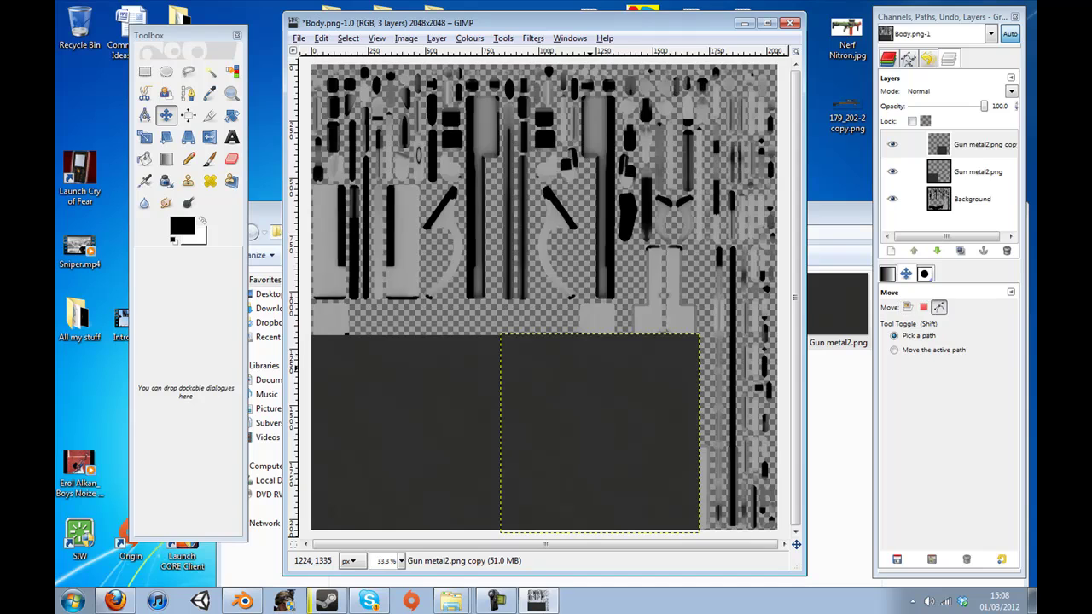
# Nudge the Gun metal2.png copy down so that its upper edge lines up with the original tile.
pyautogui.scroll(4, 600, 434)
pyautogui.scroll(-1, 490, 354)
pyautogui.moveTo(594, 544); pyautogui.dragTo(534, 544)
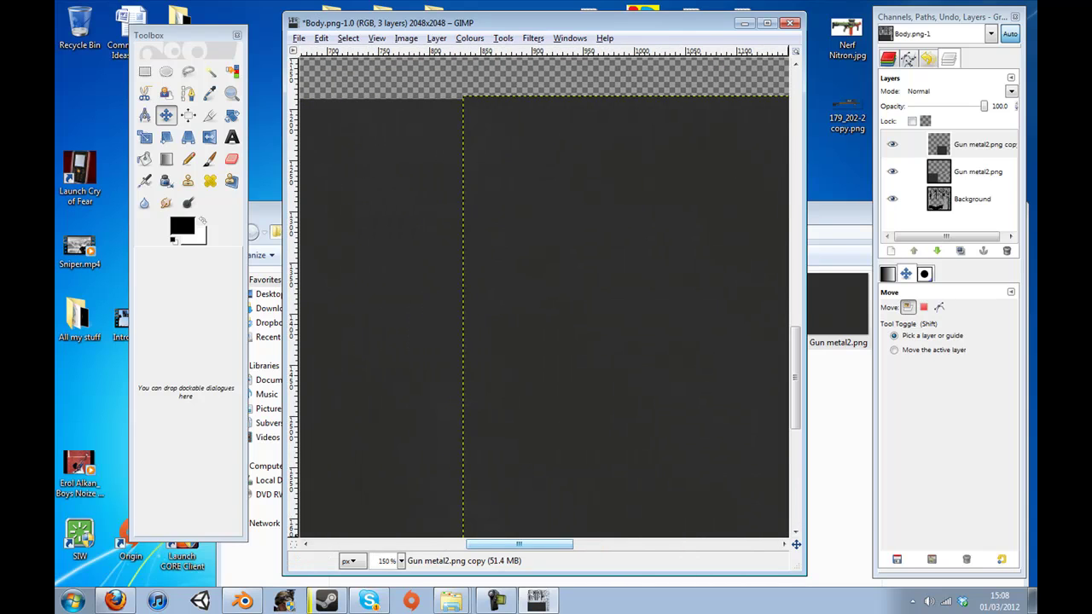
pyautogui.moveTo(612, 253); pyautogui.dragTo(613, 256)
pyautogui.scroll(-3, 616, 264)
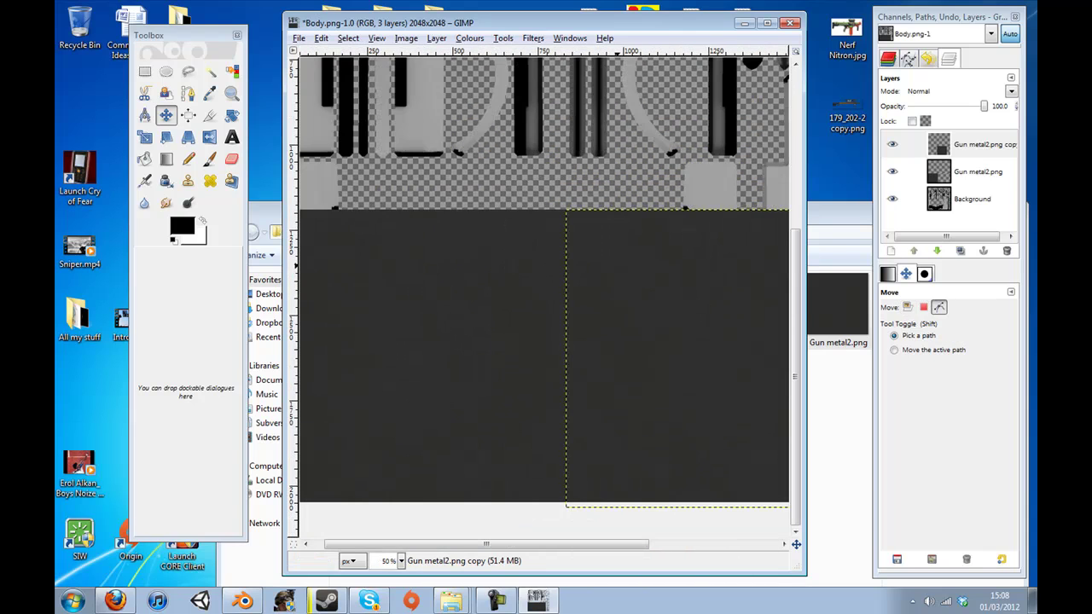
pyautogui.scroll(-1, 625, 263)
# Merge the copy down into the Gun metal2.png layer and shift the merged strip flush against the map's lower-left corner.
pyautogui.rightClick(893, 144)
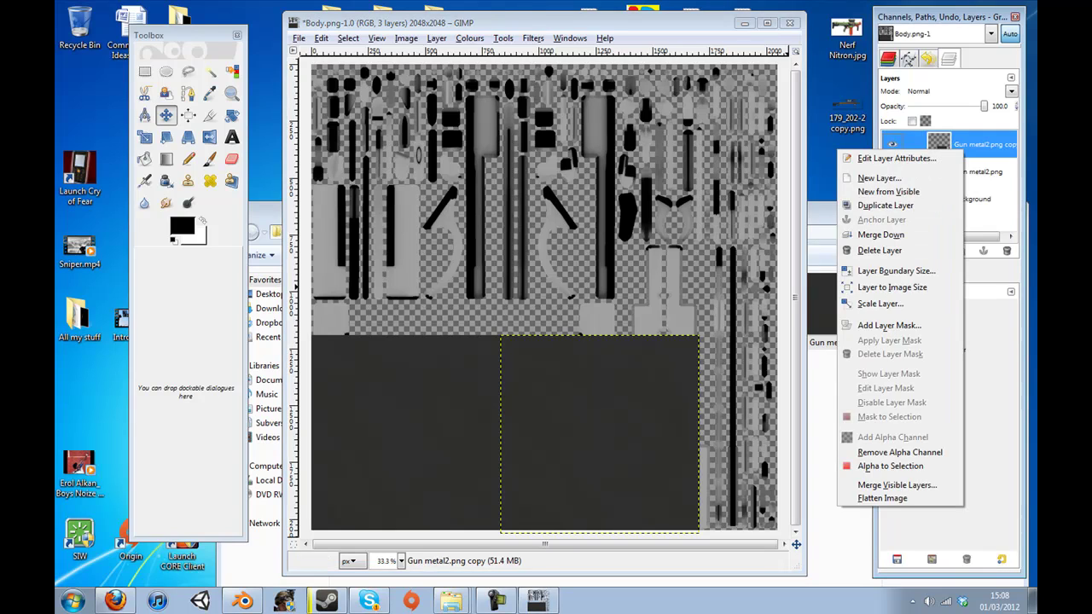
pyautogui.click(881, 234)
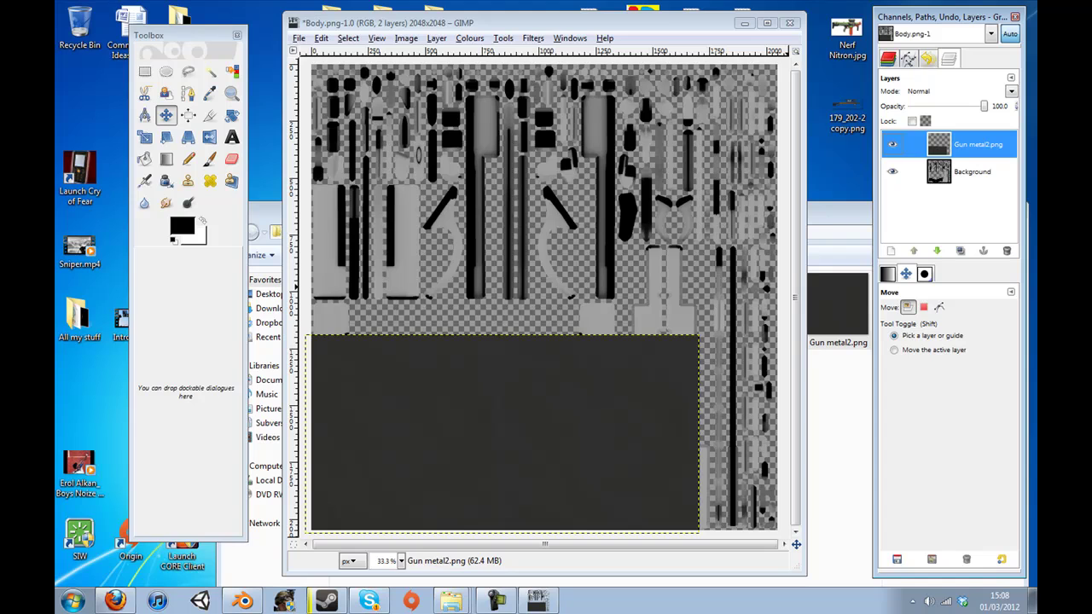
pyautogui.moveTo(516, 459); pyautogui.dragTo(502, 421)
pyautogui.moveTo(589, 443); pyautogui.dragTo(594, 456)
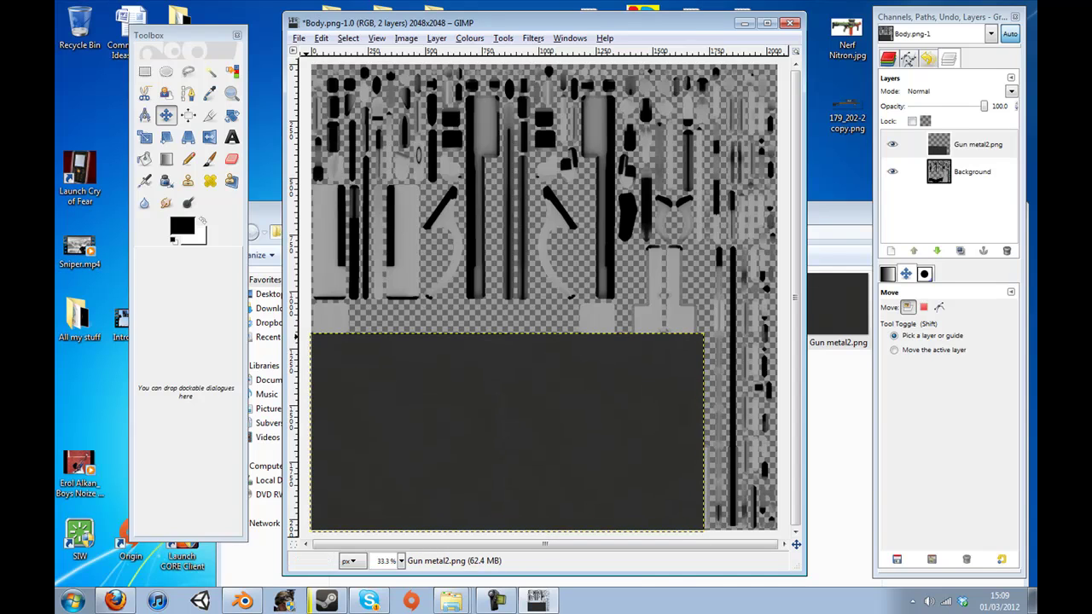
# Scale the merged Gun metal2.png layer proportionally to 2103 × 1061 pixels and centre it horizontally over the map's lower half.
pyautogui.hotkey('shift', 't')
pyautogui.click(507, 432)
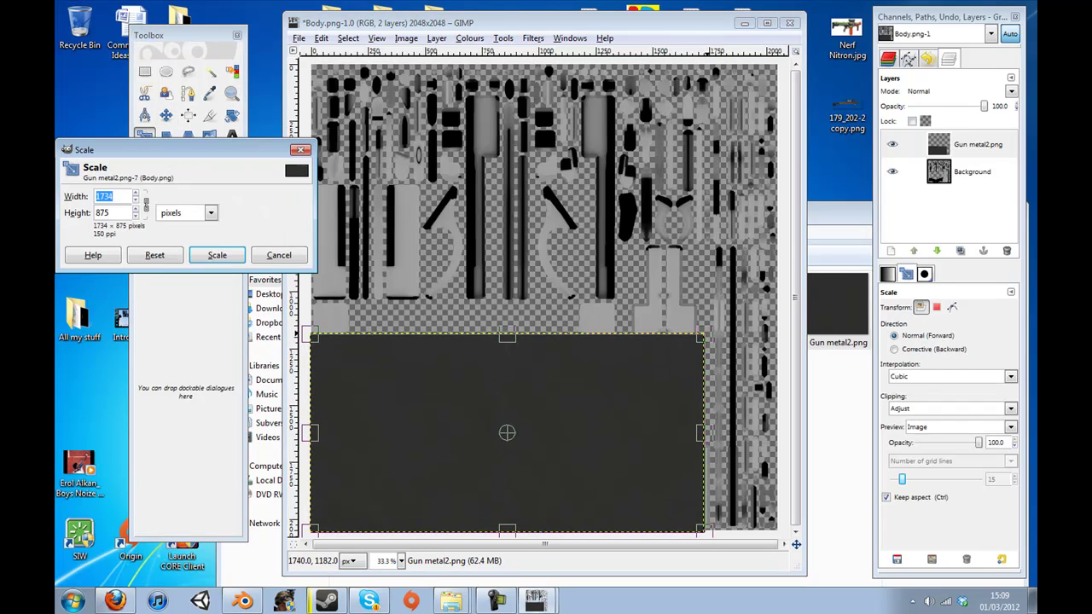
pyautogui.moveTo(700, 337); pyautogui.dragTo(785, 292)
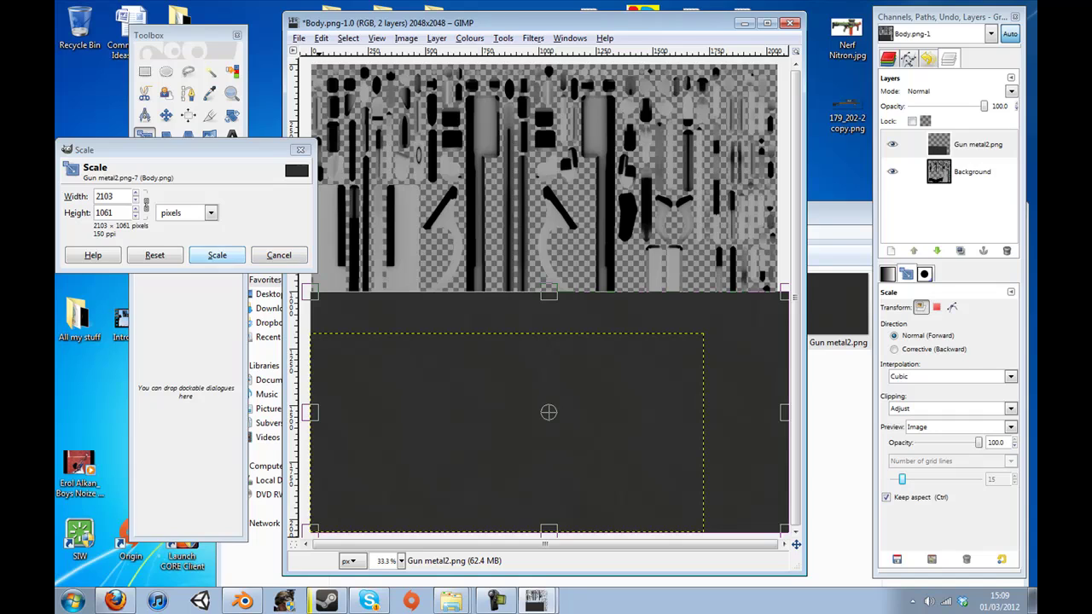
pyautogui.click(217, 255)
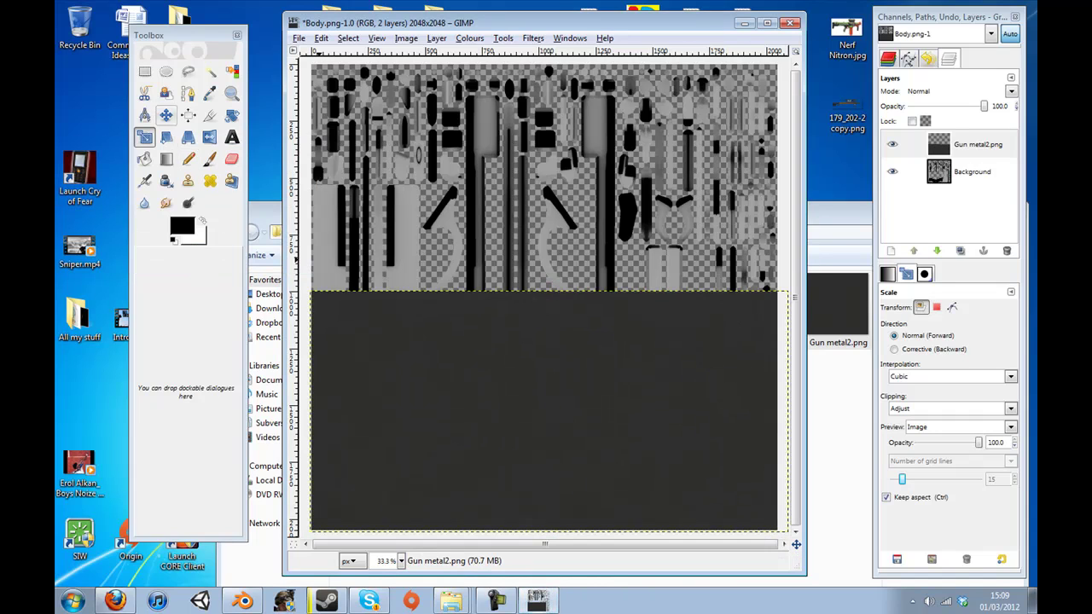
pyautogui.click(166, 115)
pyautogui.moveTo(550, 413); pyautogui.dragTo(549, 412)
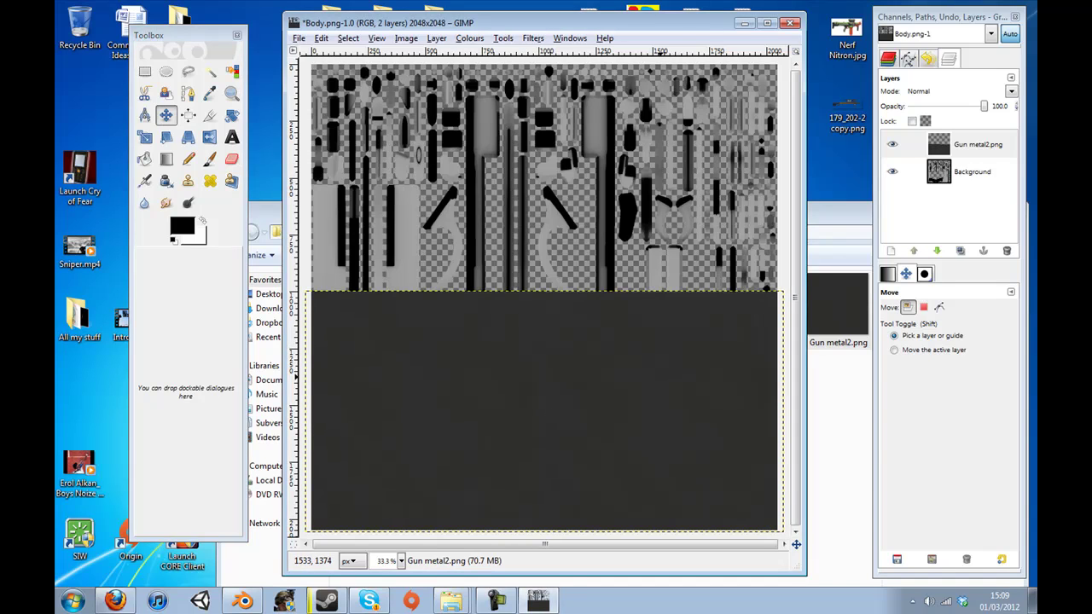
# Duplicate the widened Gun metal2.png layer and move the copy up to cover the upper half of the map.
pyautogui.rightClick(964, 147)
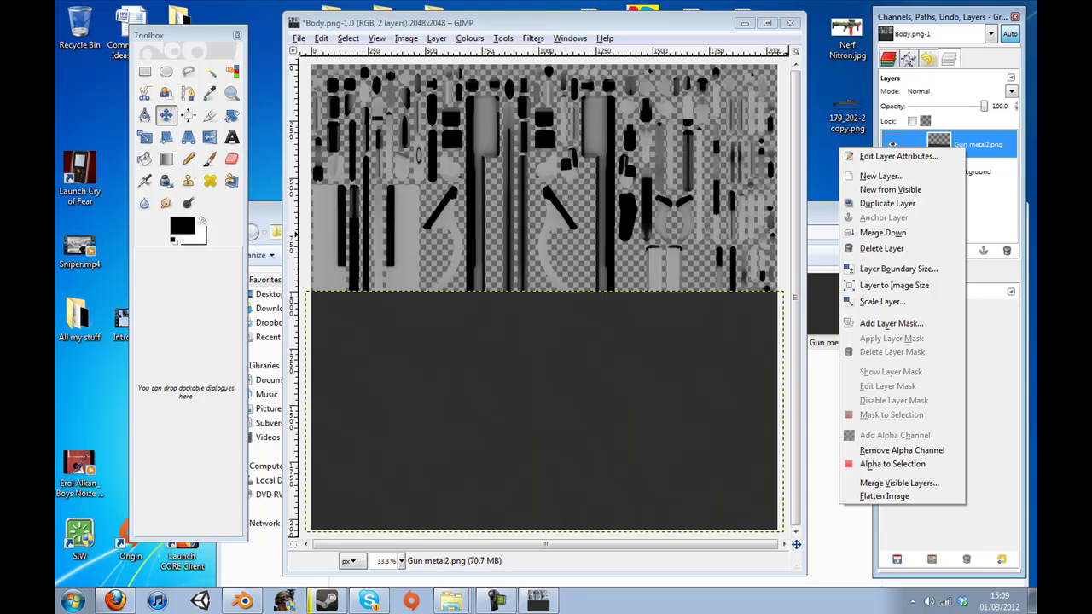
pyautogui.click(887, 203)
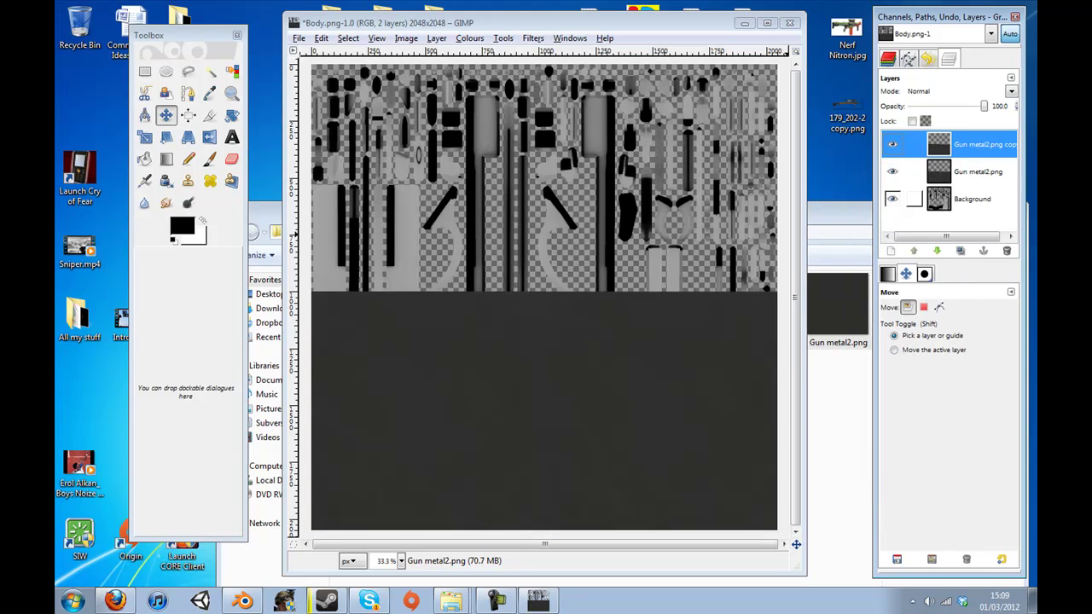
pyautogui.moveTo(544, 418); pyautogui.dragTo(544, 178)
# Merge the upper copy down into the Gun metal2.png layer and centre the result over the whole image.
pyautogui.rightClick(938, 145)
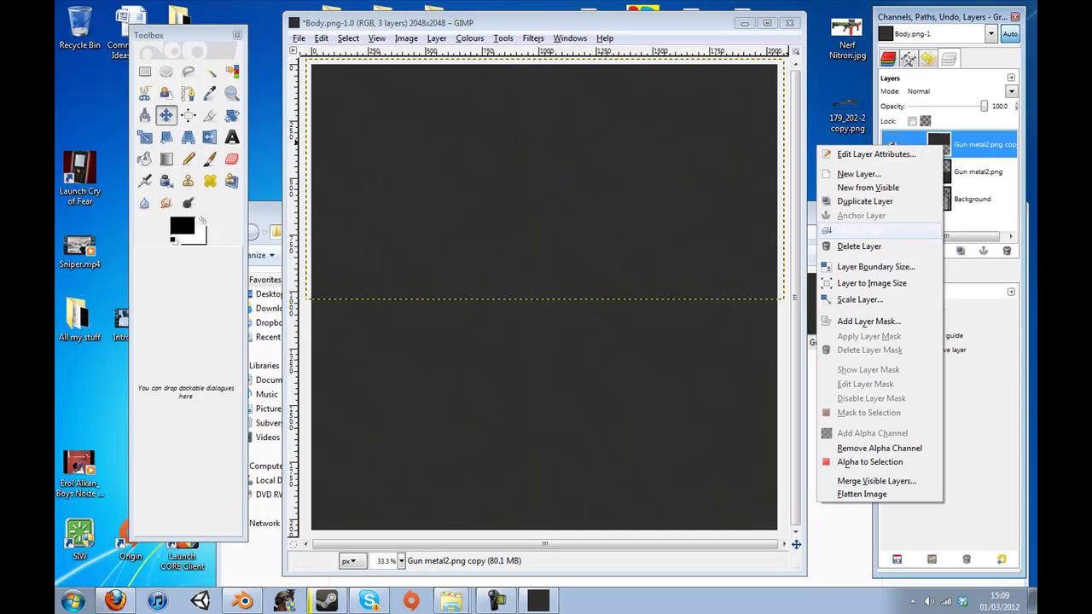
pyautogui.click(870, 231)
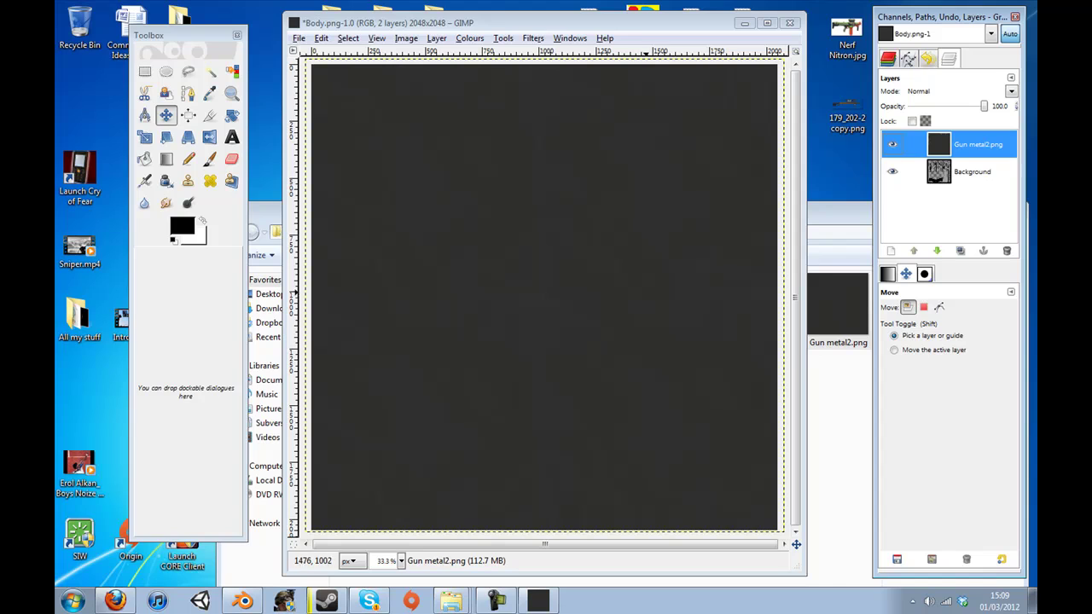
pyautogui.moveTo(543, 294); pyautogui.dragTo(544, 297)
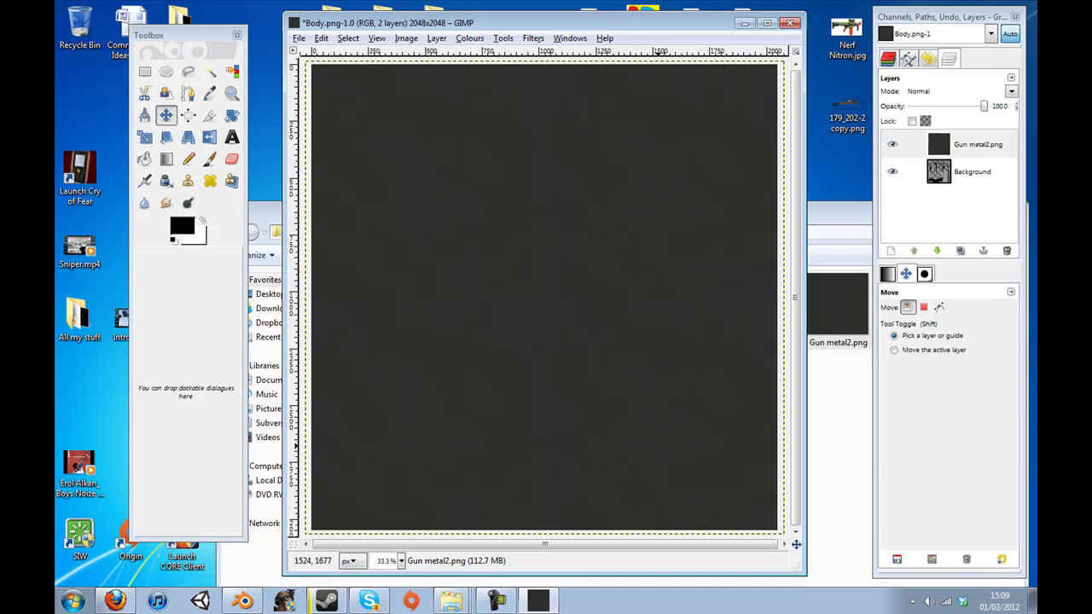
# Set the blend mode of the Gun metal2.png layer to Overlay.
pyautogui.click(915, 145)
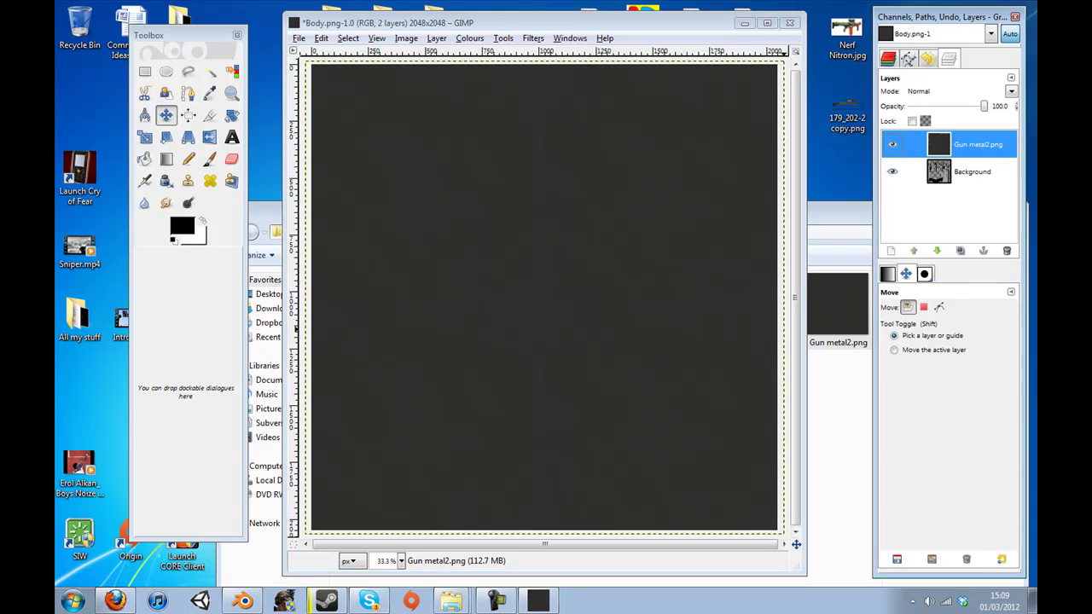
pyautogui.click(955, 91)
pyautogui.click(919, 189)
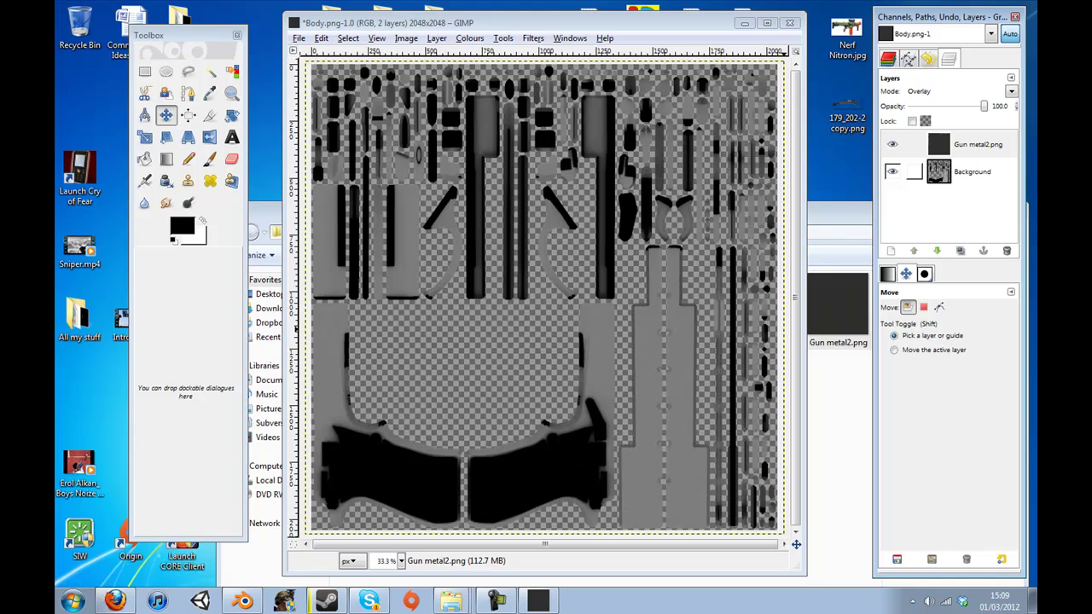
pyautogui.click(973, 145)
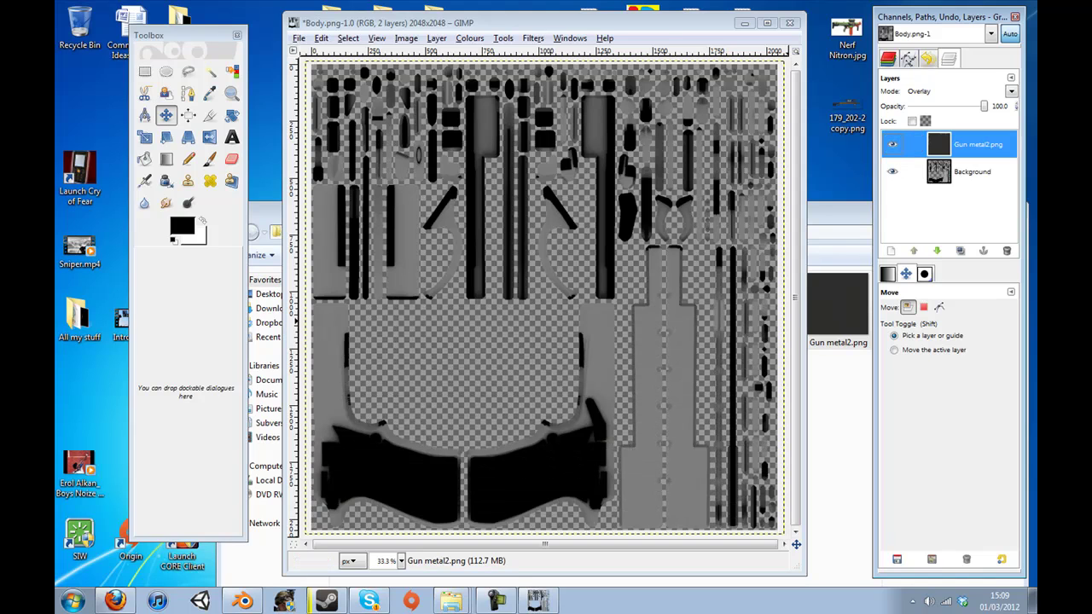
# Open the reference picture Berretta 87 Target.png from the desktop to compare the body's tone, and return to GIMP.
pyautogui.click(1032, 601)
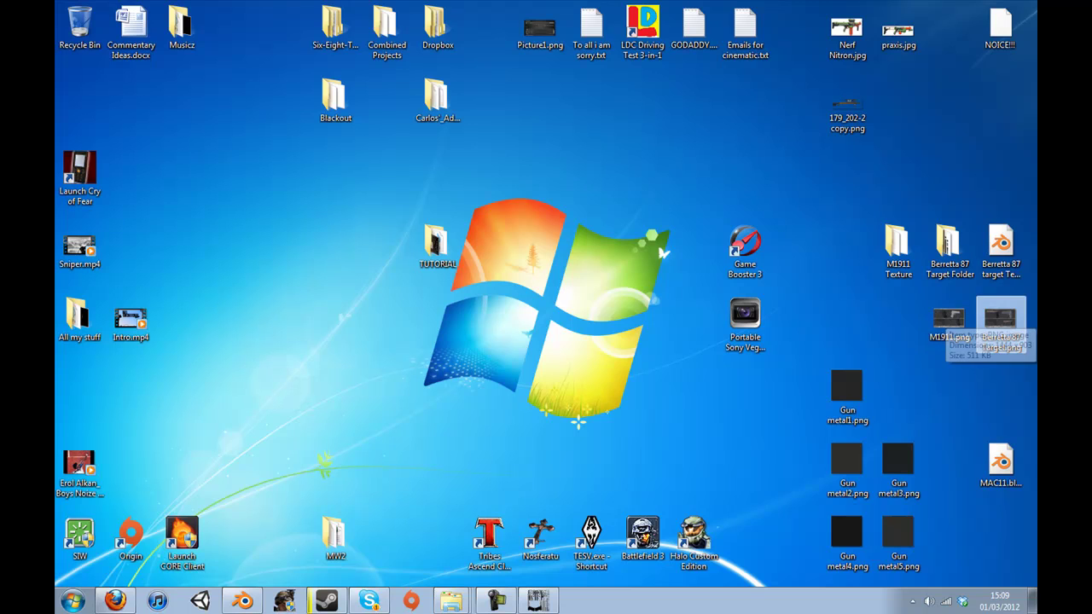
pyautogui.doubleClick(1001, 318)
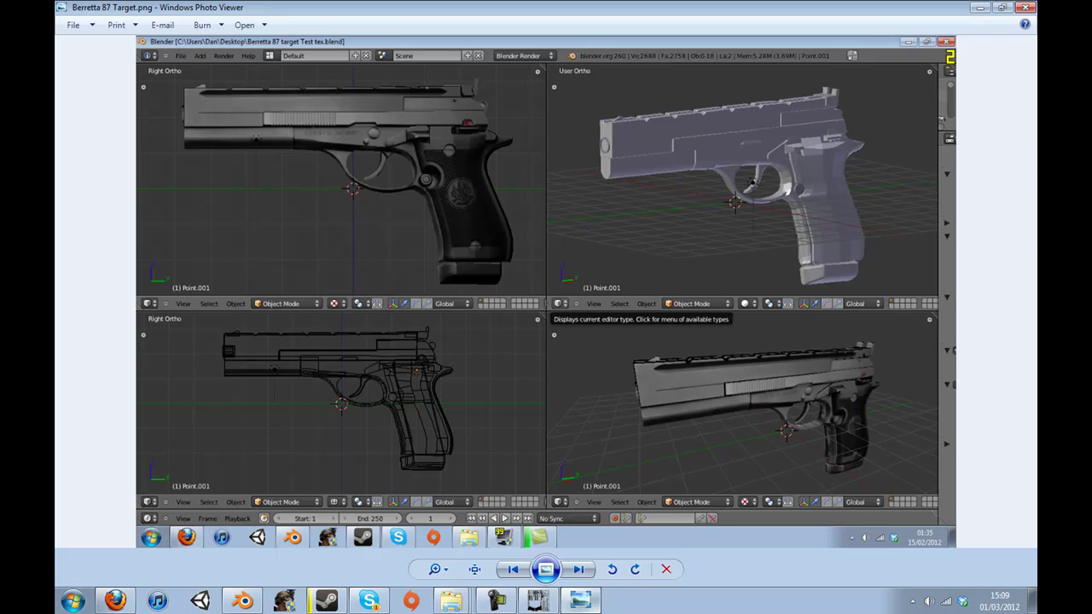
pyautogui.moveTo(580, 600)
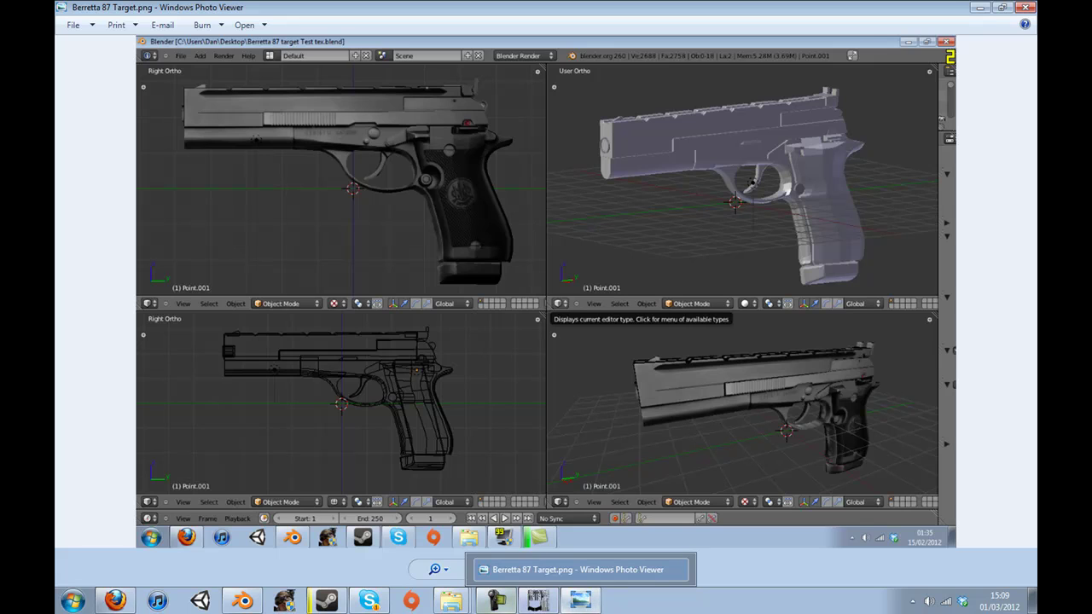
pyautogui.click(546, 569)
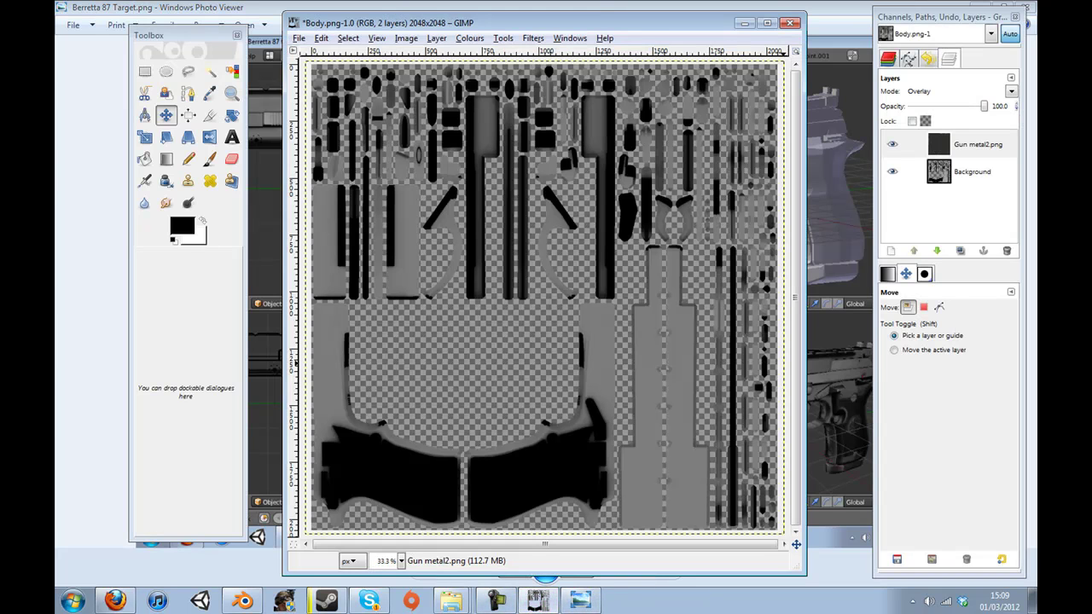
# Duplicate the Overlay Gun metal2.png layer.
pyautogui.rightClick(948, 147)
pyautogui.click(870, 201)
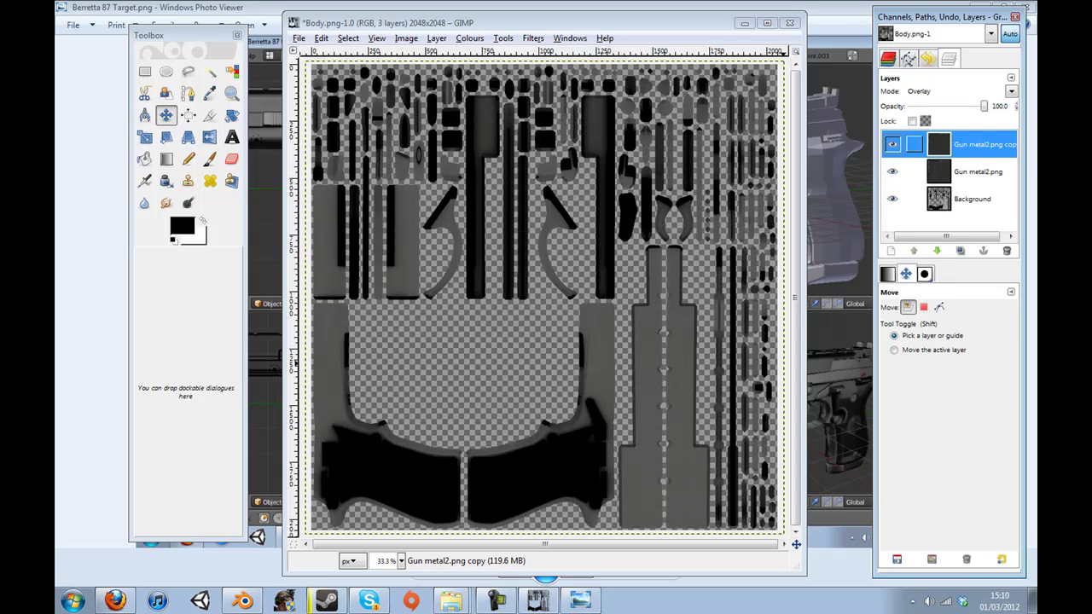
pyautogui.click(469, 39)
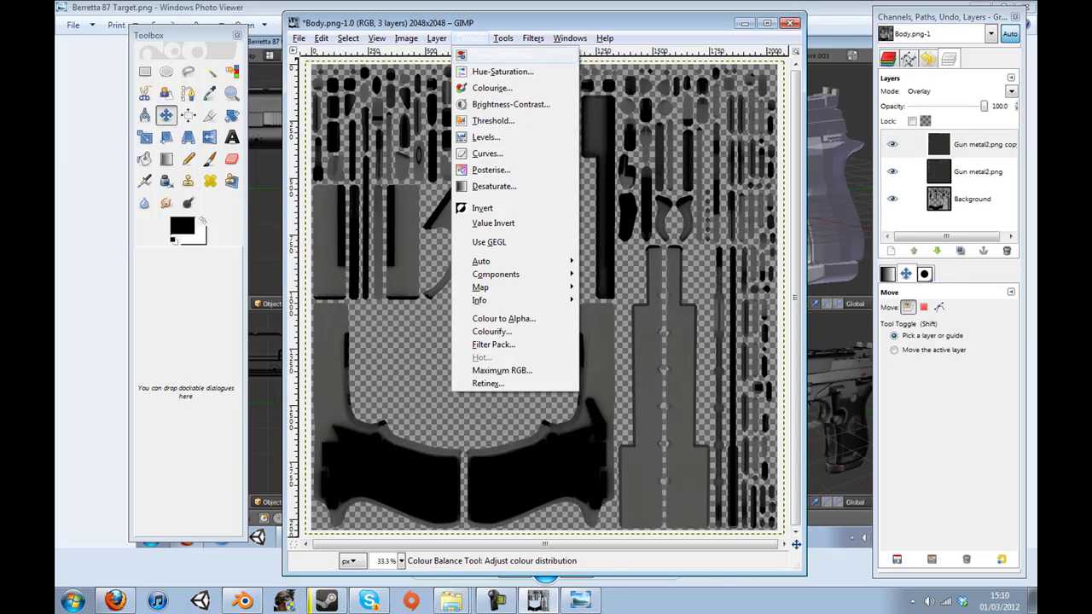
pyautogui.click(487, 136)
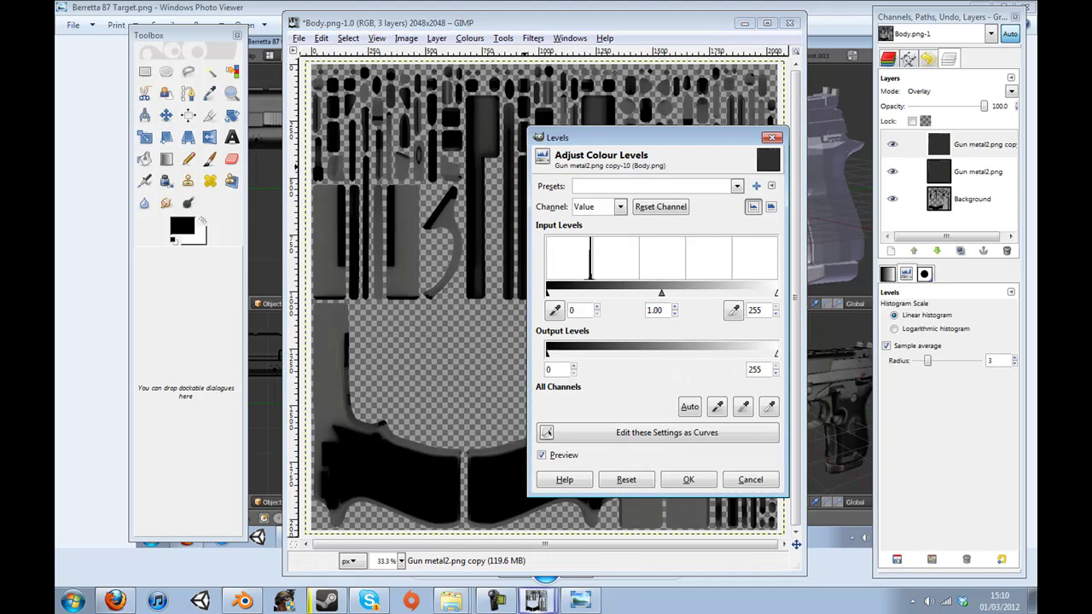
pyautogui.moveTo(549, 292); pyautogui.dragTo(588, 293)
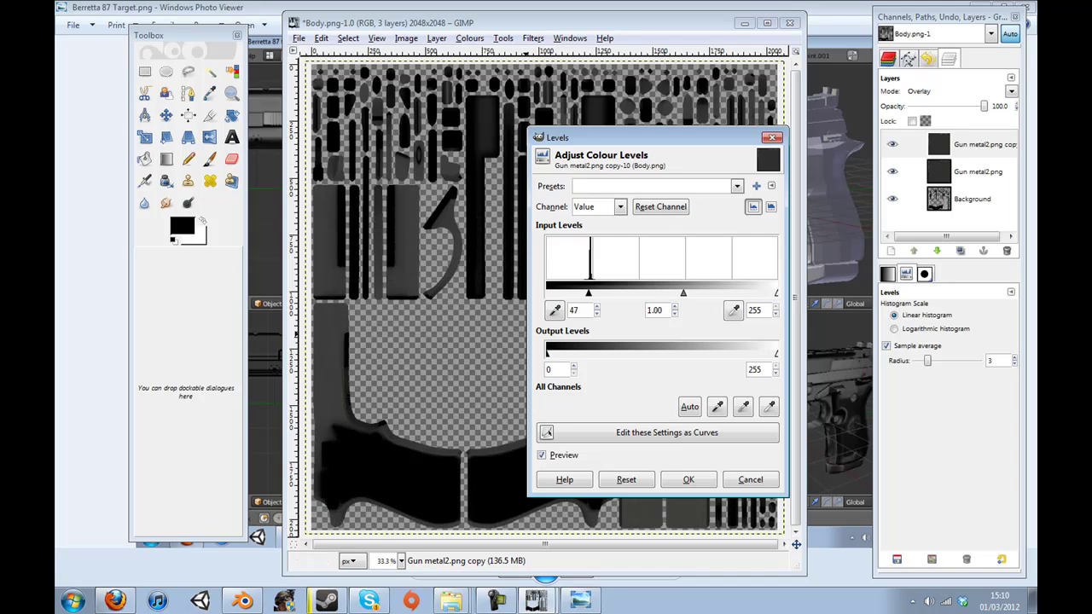
pyautogui.moveTo(682, 293); pyautogui.dragTo(614, 293)
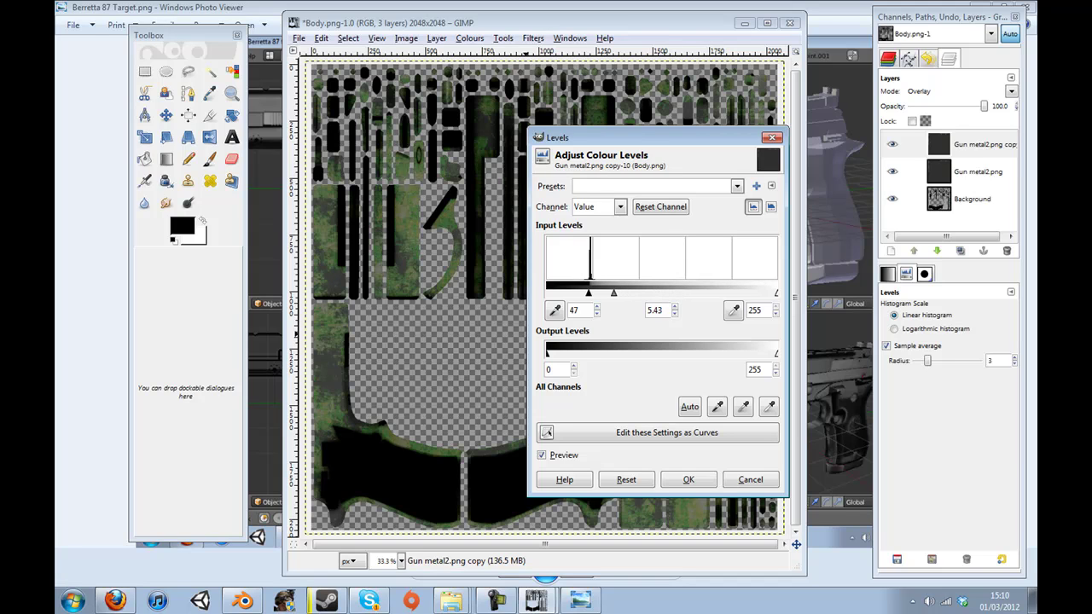
pyautogui.moveTo(616, 138); pyautogui.dragTo(750, 130)
pyautogui.scroll(3, 456, 220)
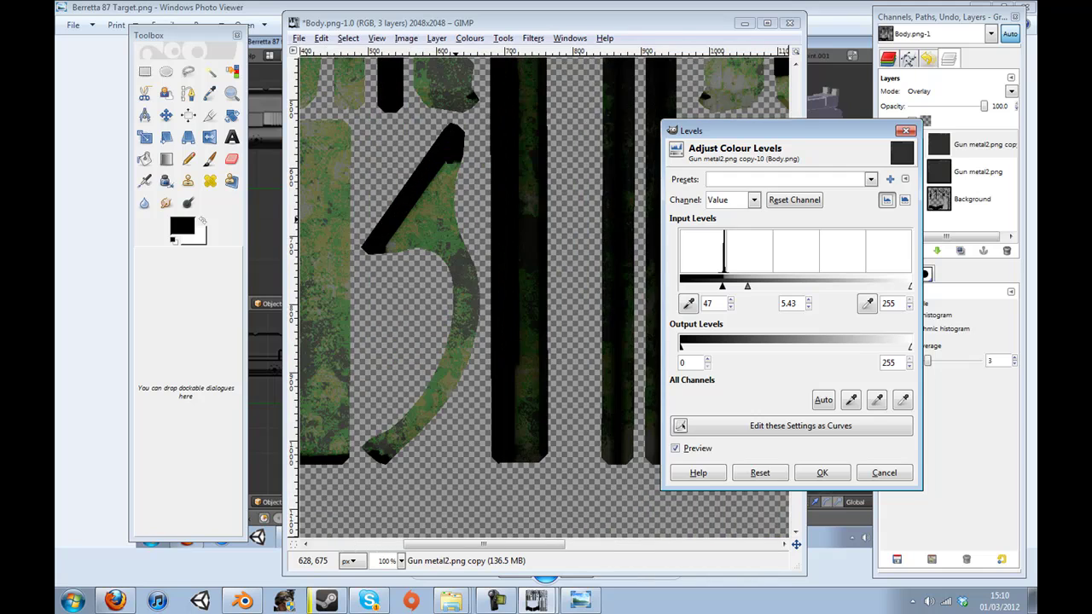
pyautogui.press('-')
pyautogui.press('-')
pyautogui.press('-')
pyautogui.press('-')
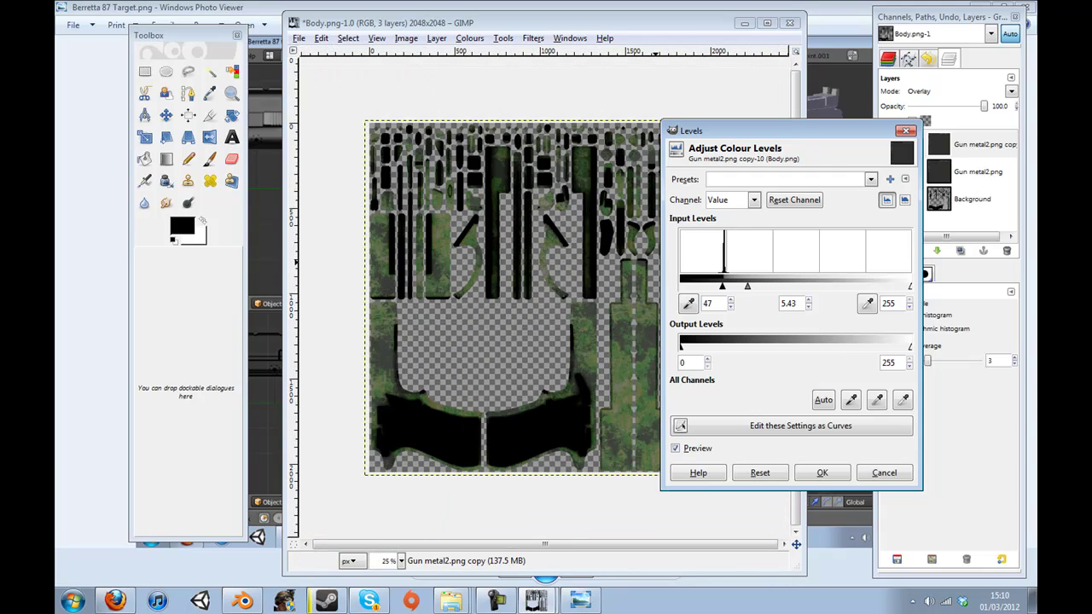
pyautogui.moveTo(747, 287); pyautogui.dragTo(805, 285)
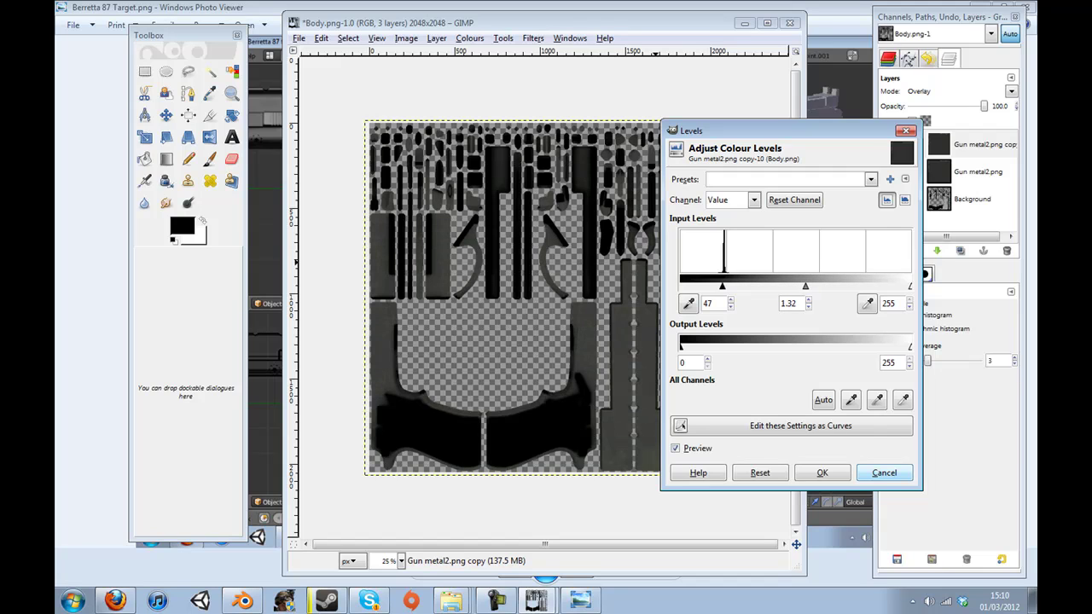
pyautogui.click(885, 473)
# Darken the Gun metal2.png copy layer with Levels, setting the input black point to 26 and the gamma to 0.55.
pyautogui.click(965, 145)
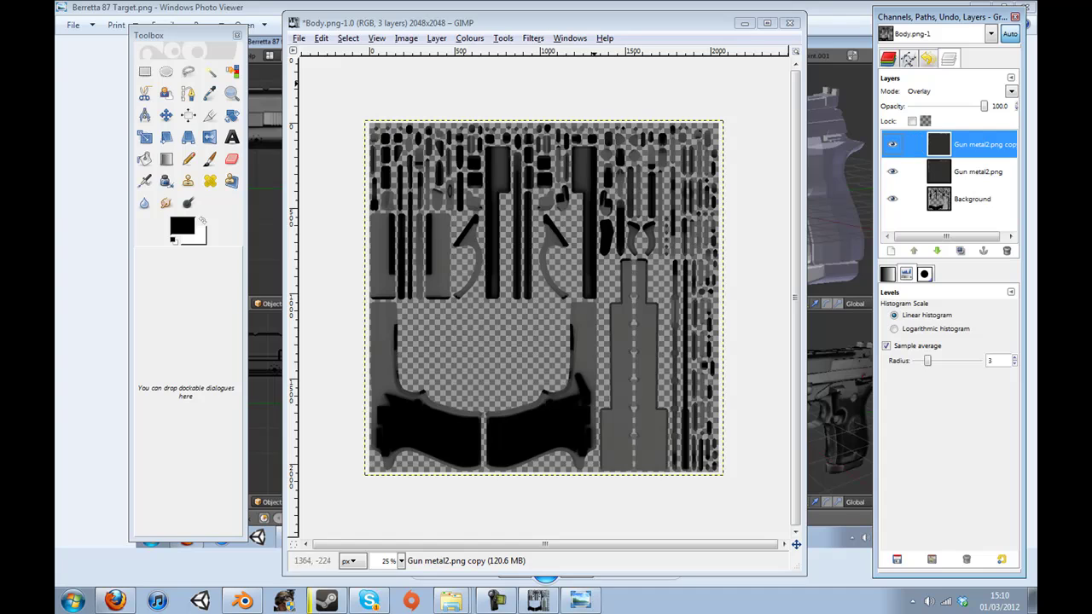
pyautogui.click(469, 38)
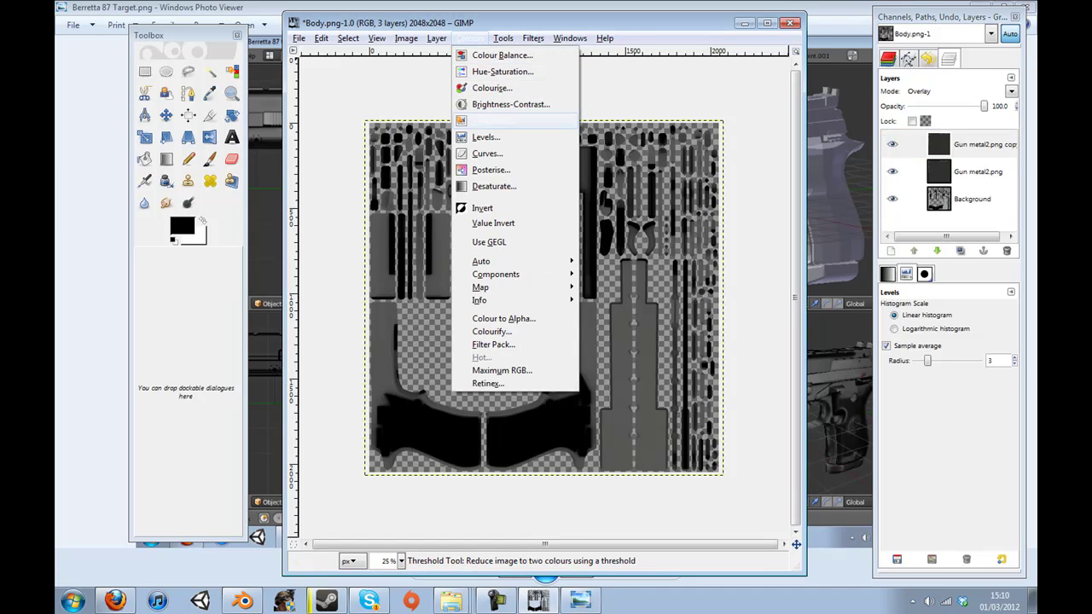
pyautogui.click(482, 137)
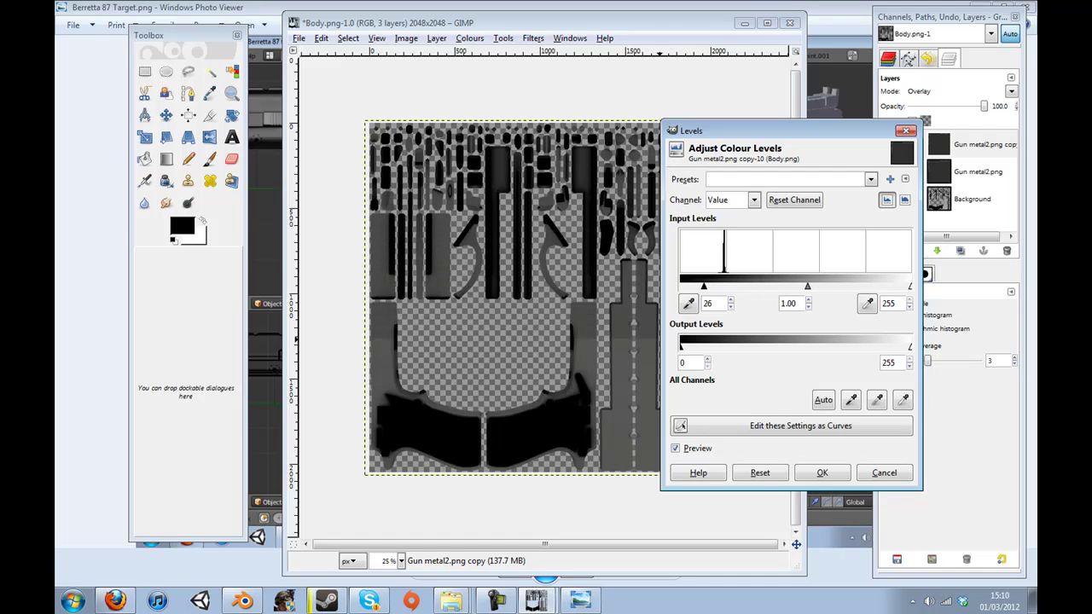
pyautogui.moveTo(808, 287); pyautogui.dragTo(835, 287)
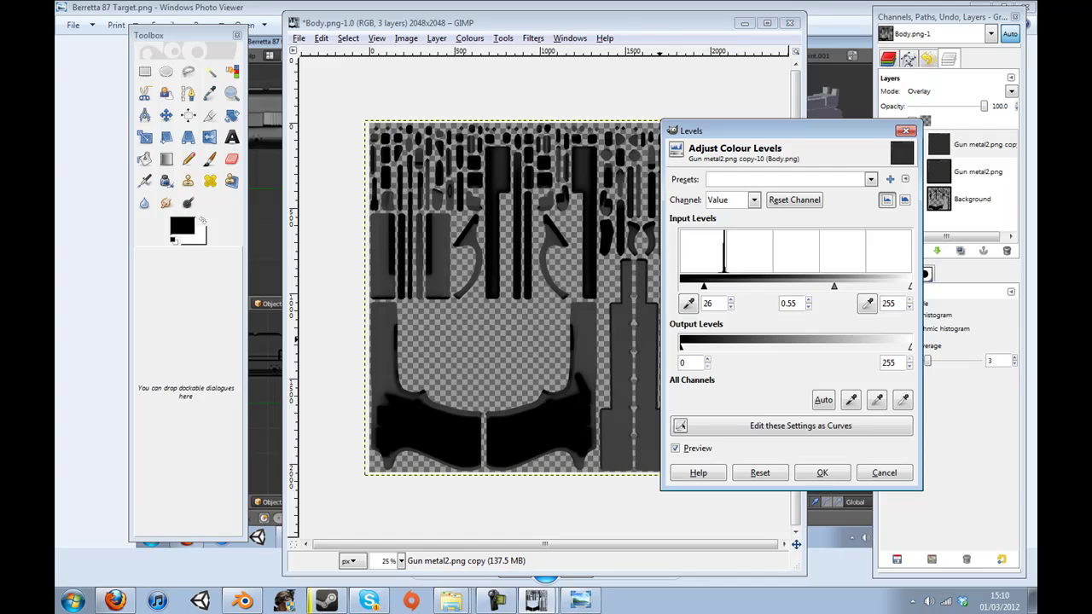
pyautogui.press('Return')
# Save the image as Body_Texture.png in the Berretta 87 Target Folder, merging the visible layers for the PNG export at compression level 9.
pyautogui.click(300, 39)
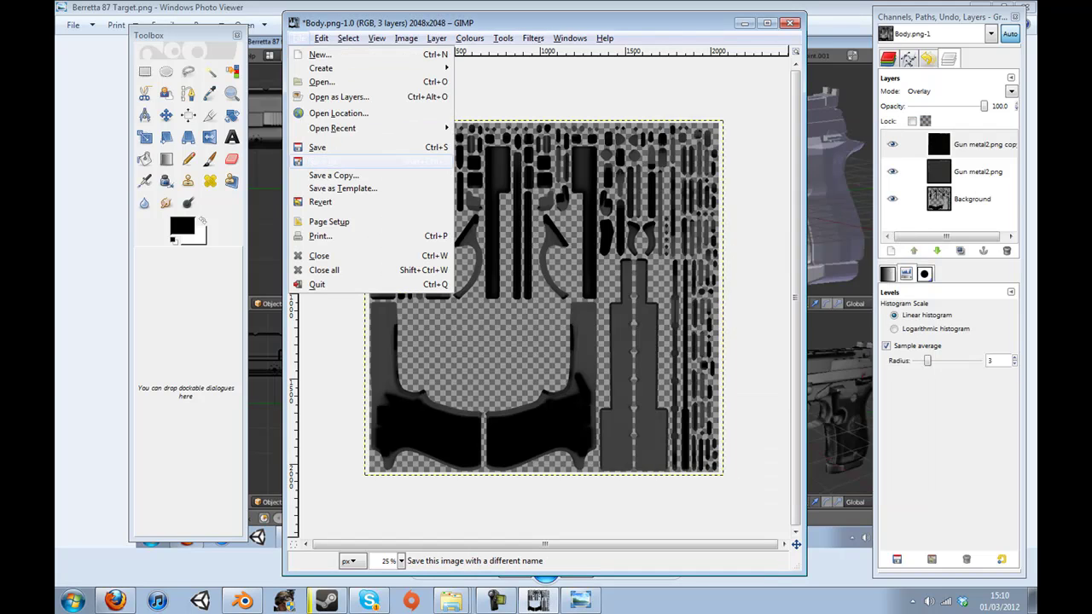
pyautogui.press('Return')
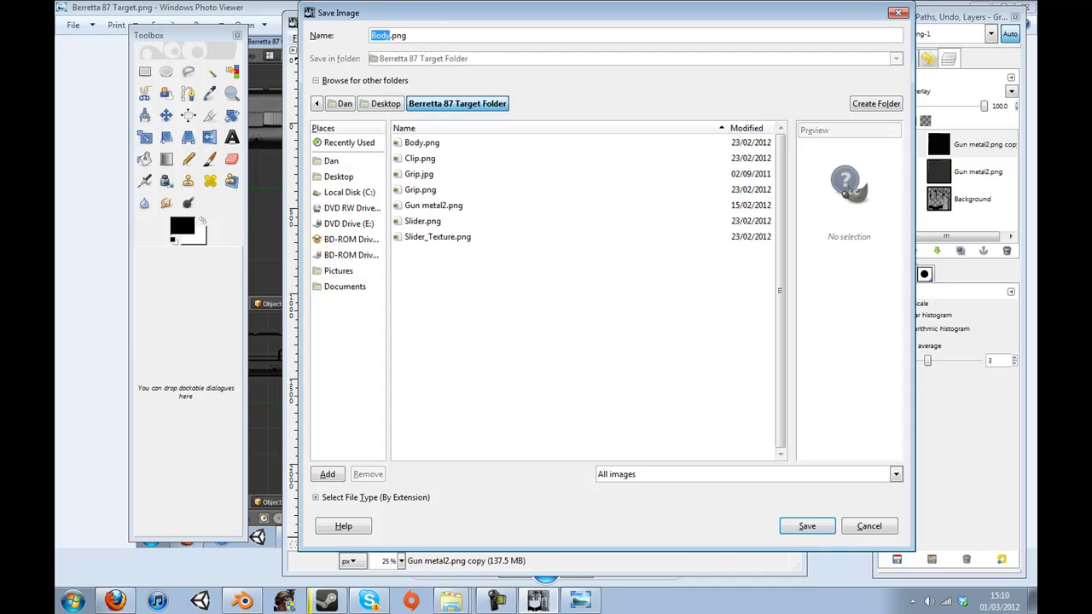
pyautogui.press('Right')
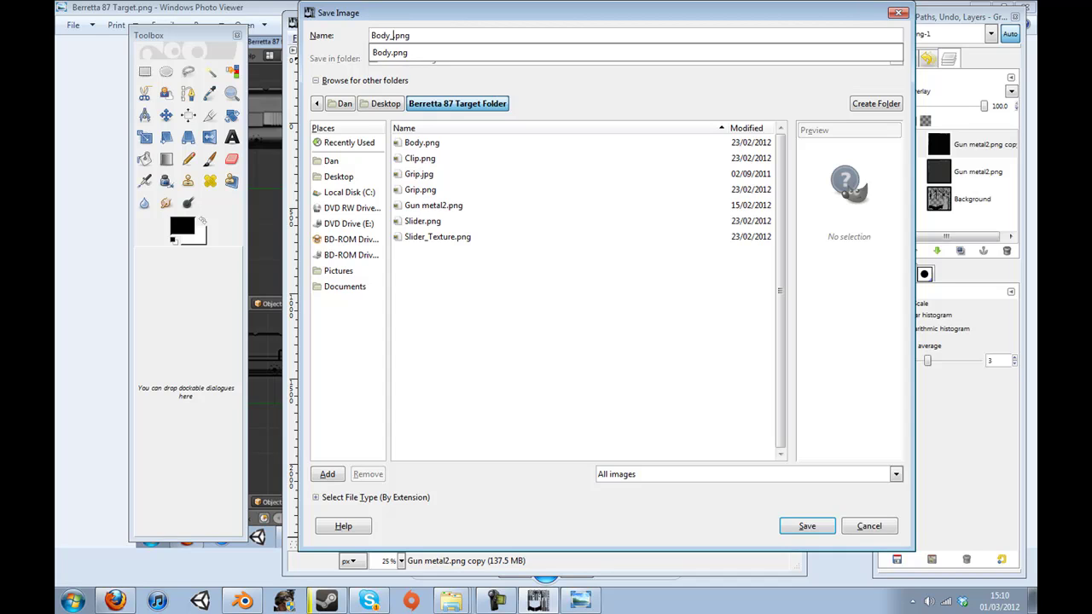
pyautogui.press('Return')
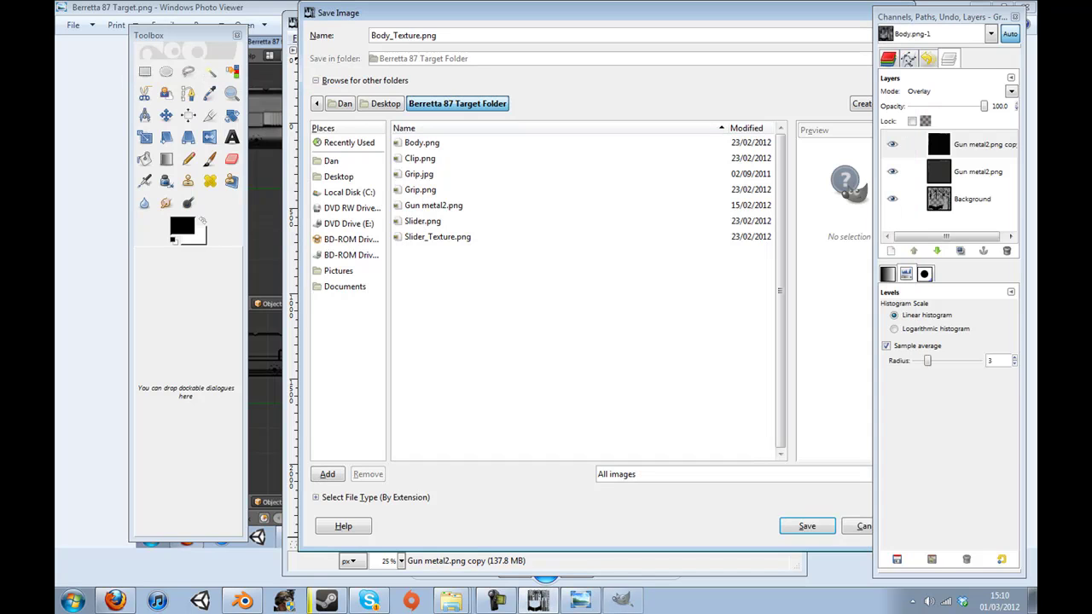
pyautogui.press('Return')
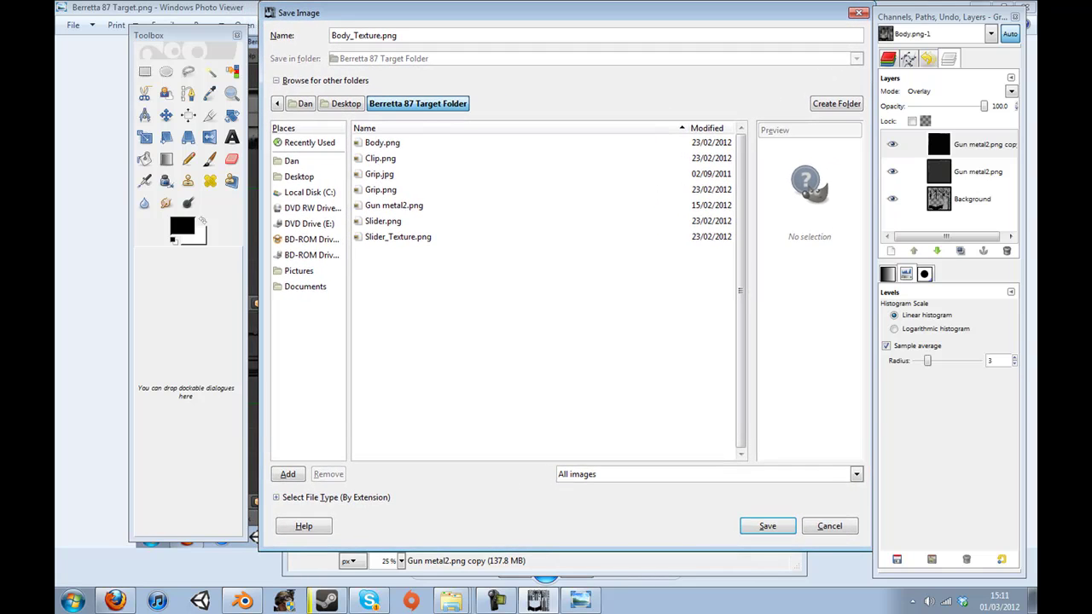
pyautogui.click(768, 525)
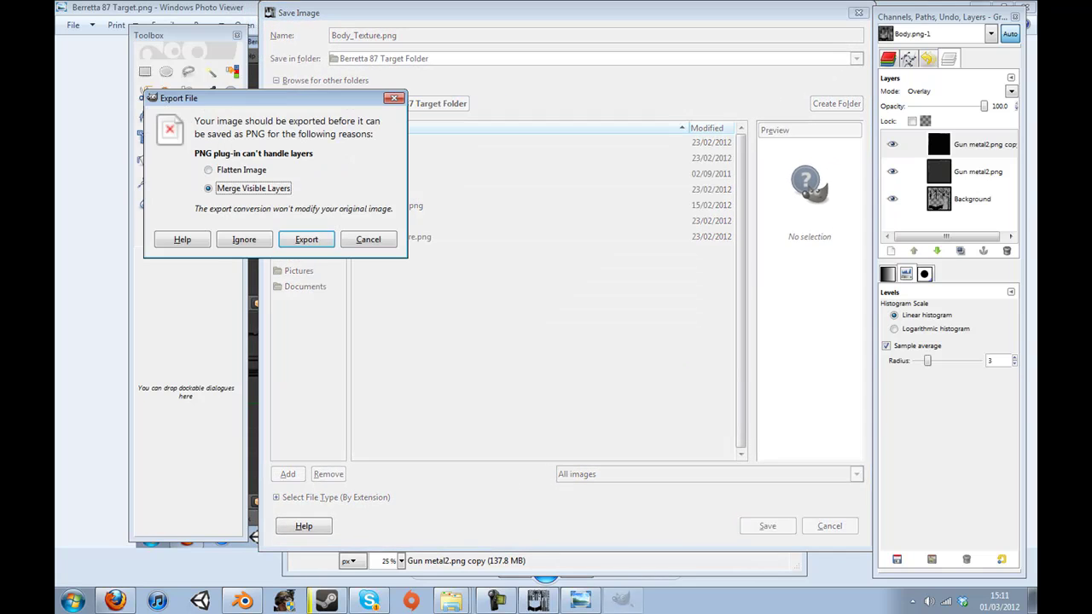
pyautogui.press('Return')
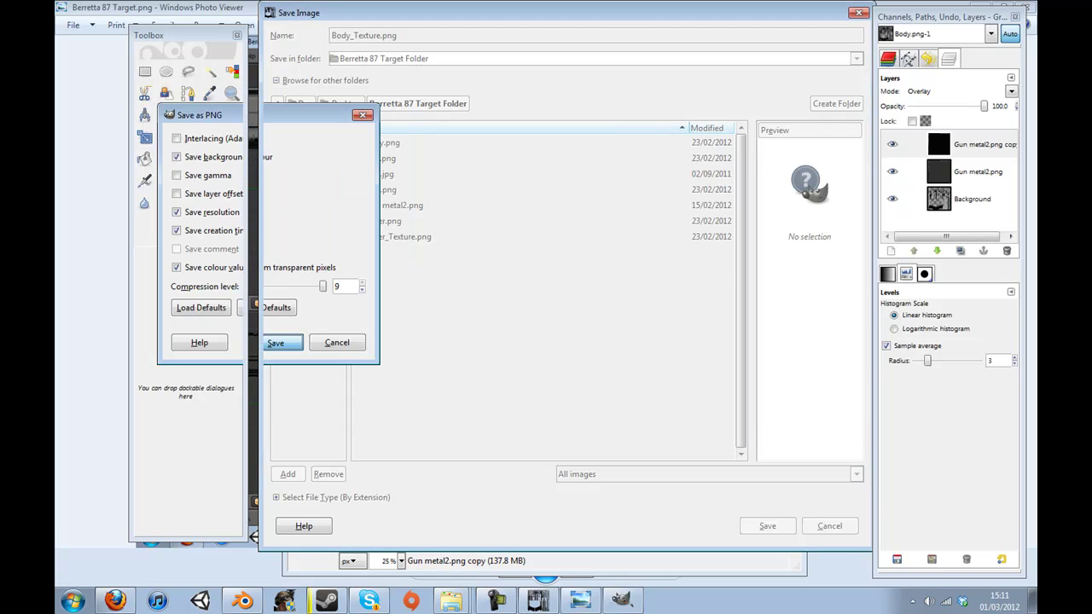
pyautogui.press('Return')
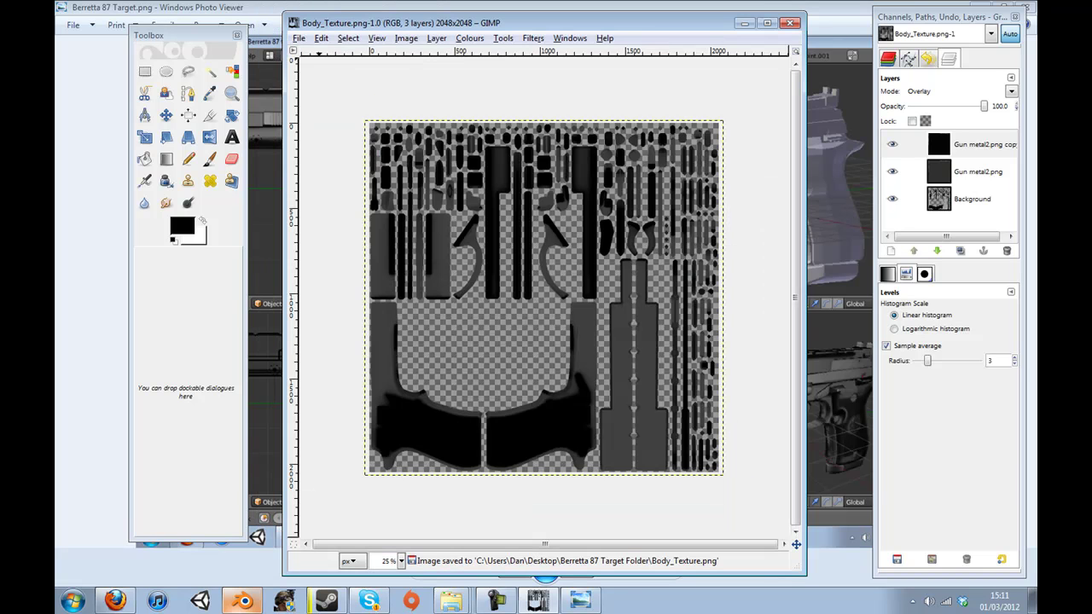
# Switch to Blender and display the pistol body's Body image in the image editor.
pyautogui.click(242, 601)
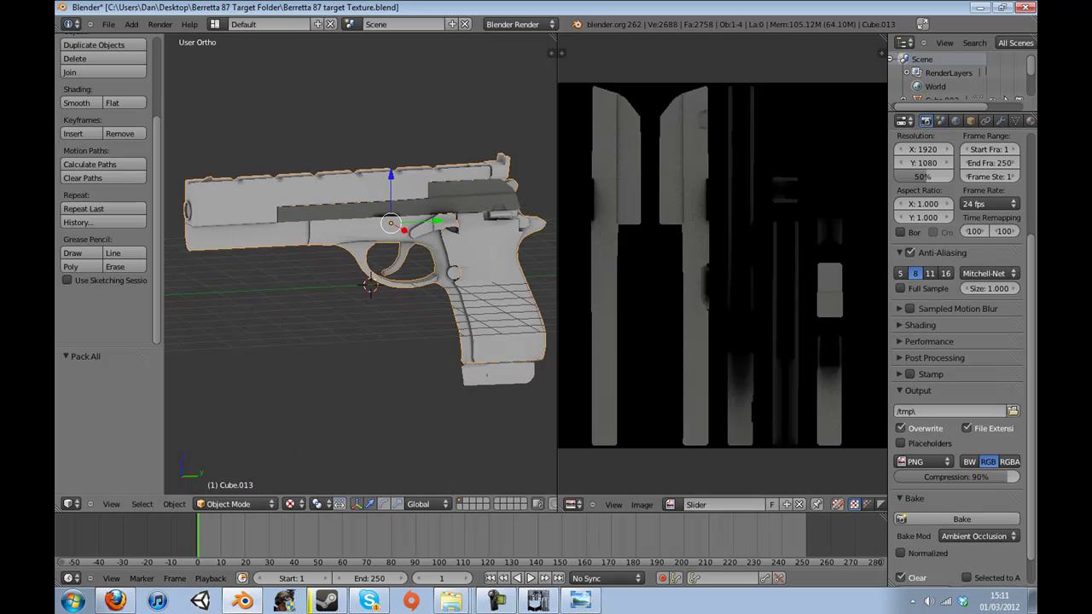
pyautogui.press('Tab')
pyautogui.press('Tab')
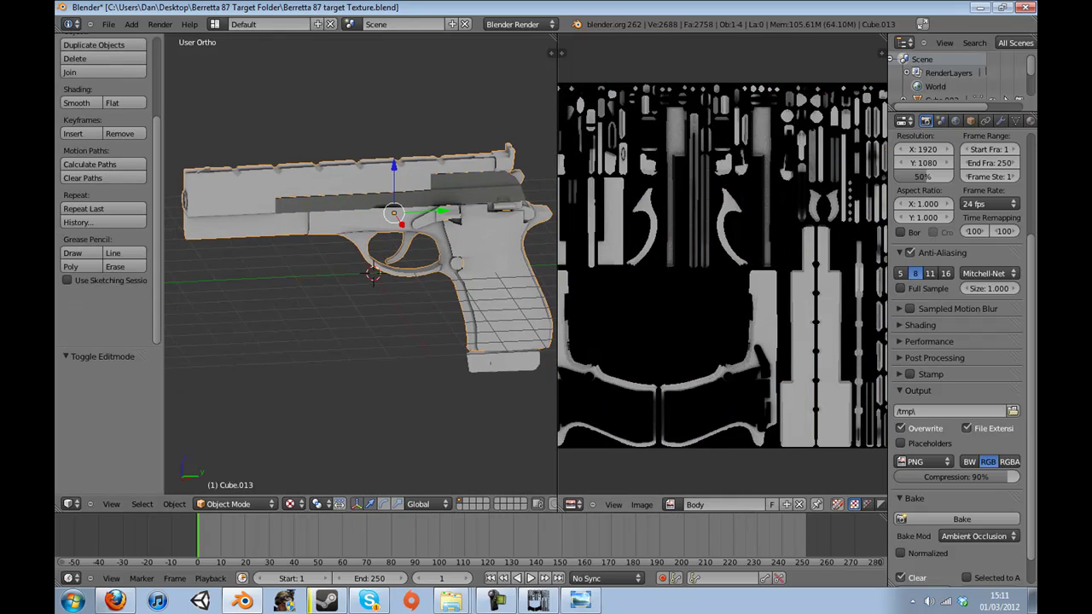
pyautogui.scroll(-1, 721, 266)
pyautogui.click(671, 504)
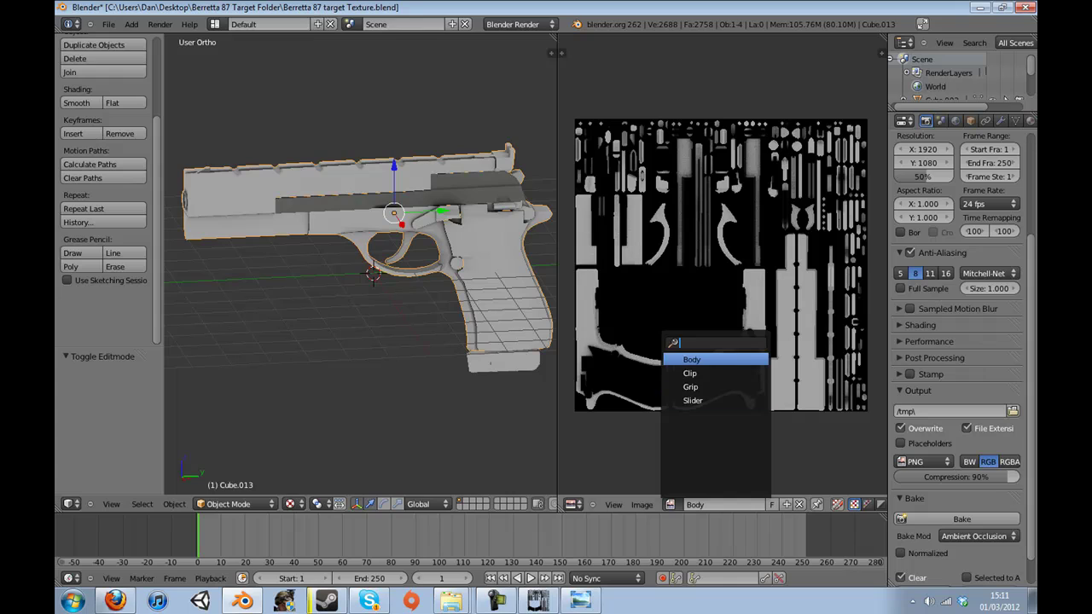
pyautogui.click(692, 360)
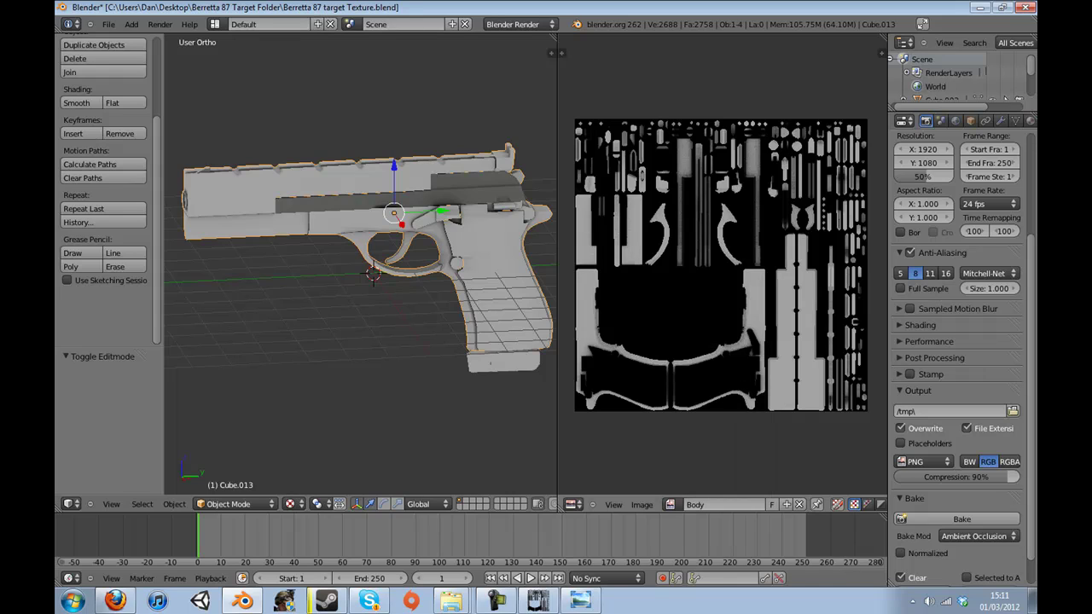
# Replace the Body image with Body_Texture.png from the Berretta 87 Target Folder.
pyautogui.click(641, 504)
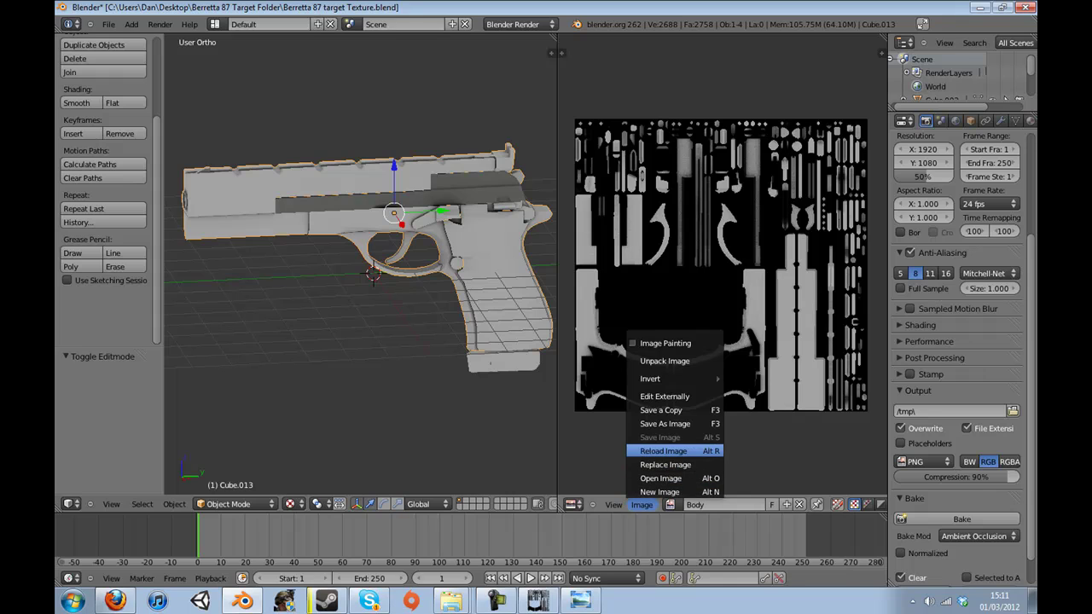
pyautogui.click(665, 465)
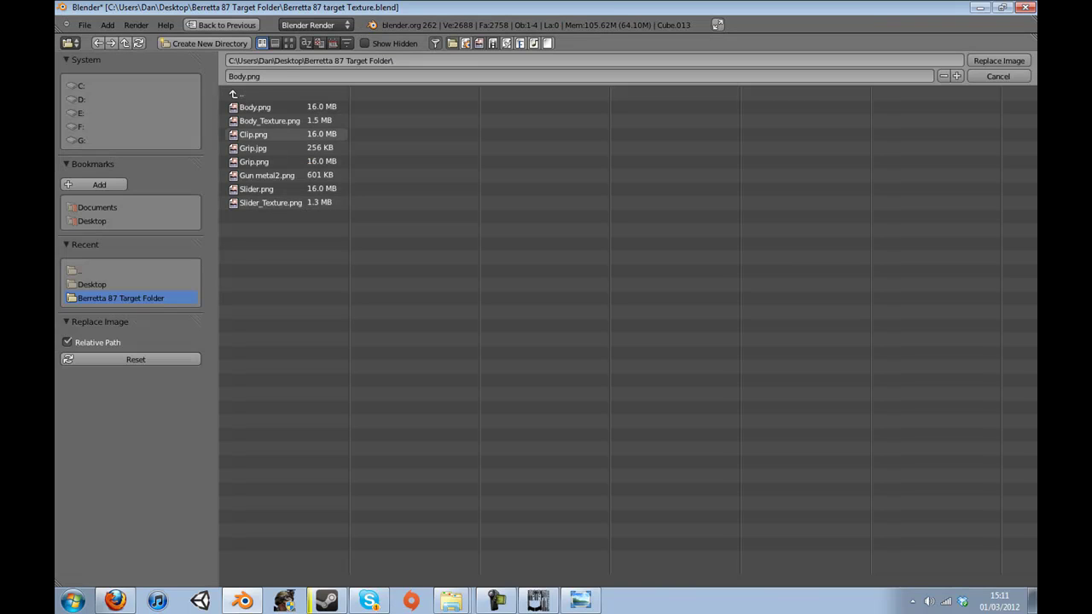
pyautogui.click(271, 121)
pyautogui.click(999, 60)
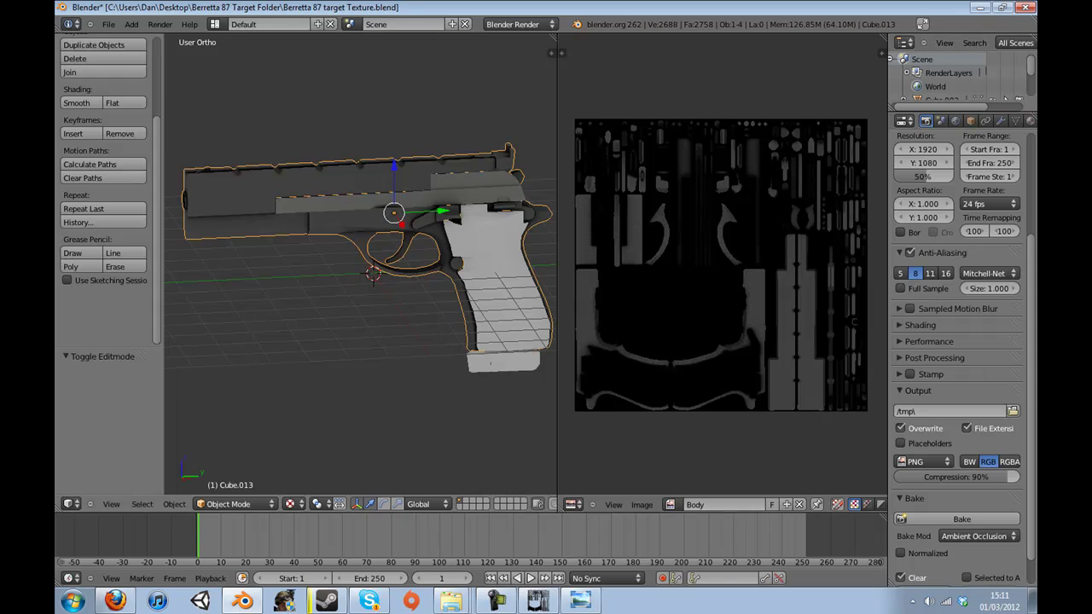
# Deselect everything, maximise the 3D view and examine the textured pistol body up close from several angles.
pyautogui.scroll(2, 360, 265)
pyautogui.press('a')
pyautogui.moveTo(449, 324); pyautogui.dragTo(496, 339)
pyautogui.hotkey('ctrl', 'Up')
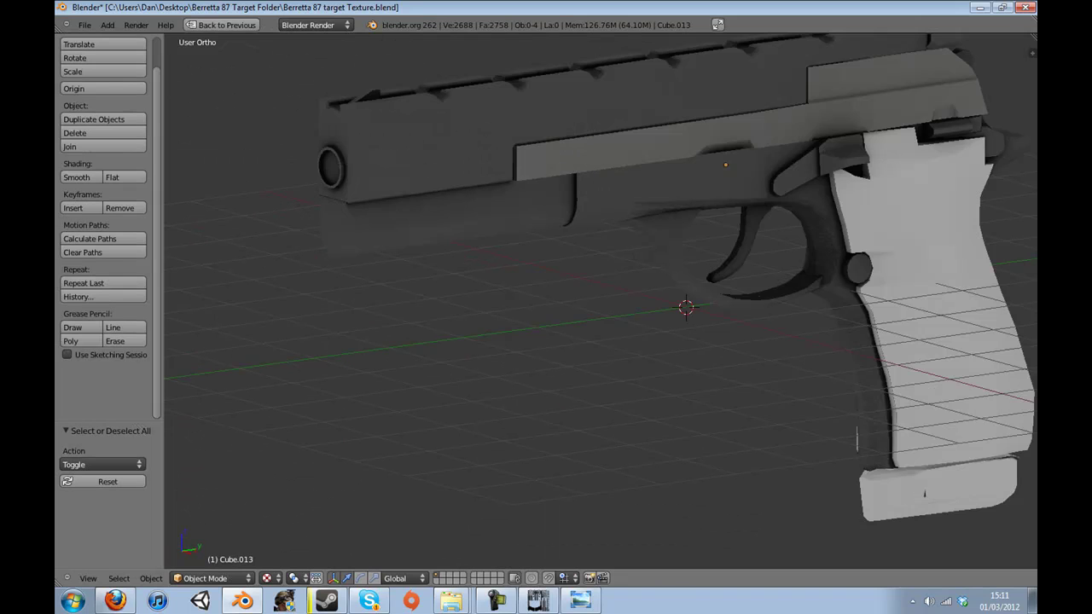
pyautogui.moveTo(601, 302); pyautogui.dragTo(363, 397)
pyautogui.scroll(2, 600, 302)
pyautogui.scroll(-2, 601, 302)
pyautogui.moveTo(444, 375); pyautogui.dragTo(560, 379)
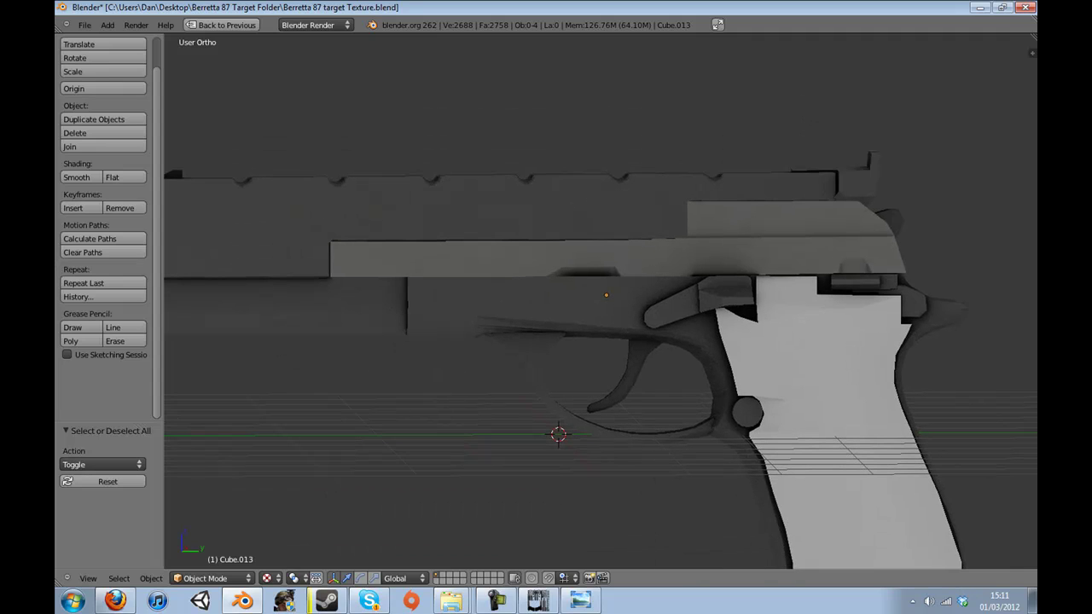
# Compare the textured pistol's tone with the reference picture Berretta 87 Target.png, then restore the full Blender layout and reopen the reference.
pyautogui.click(581, 601)
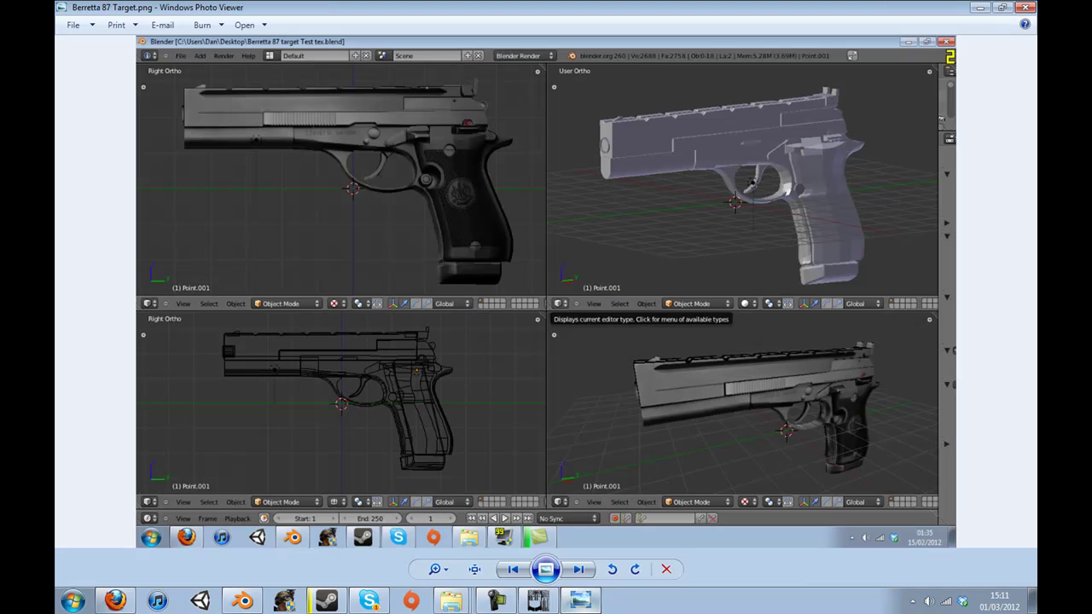
pyautogui.click(581, 600)
pyautogui.scroll(-4, 558, 342)
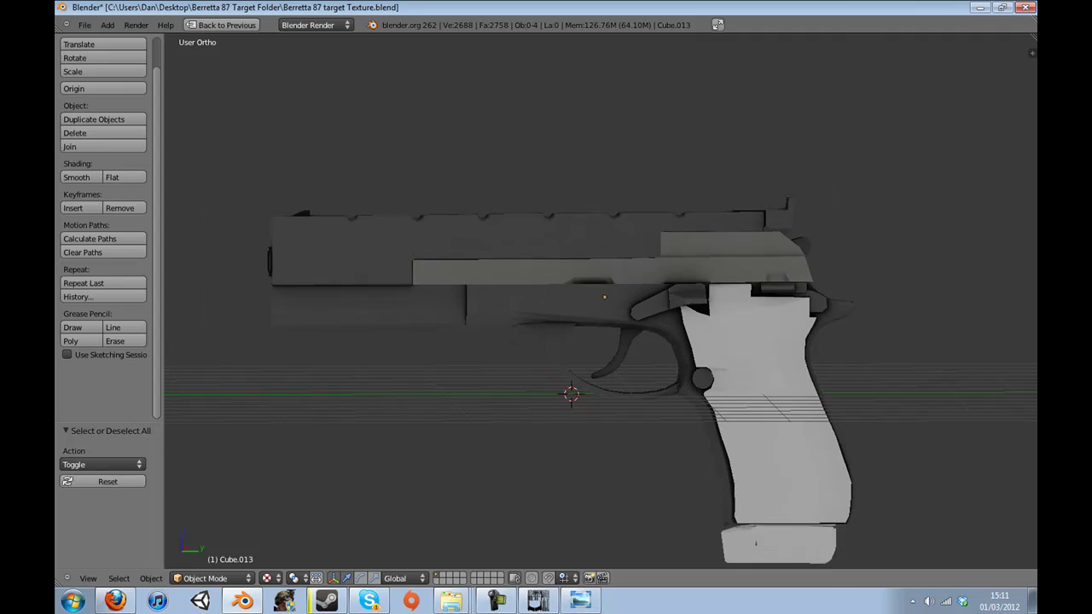
pyautogui.click(580, 600)
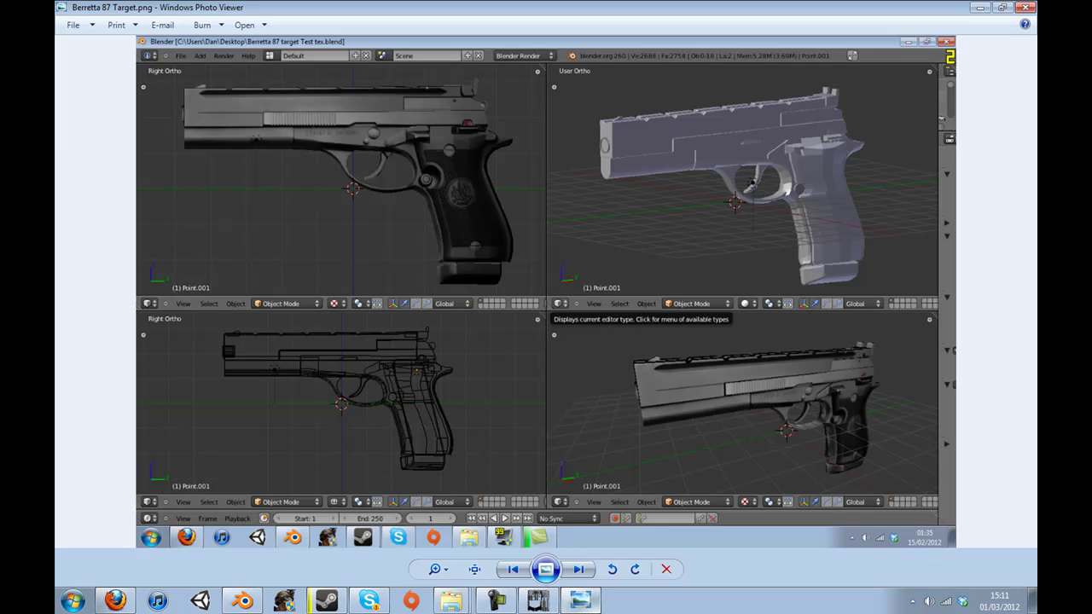
pyautogui.click(581, 601)
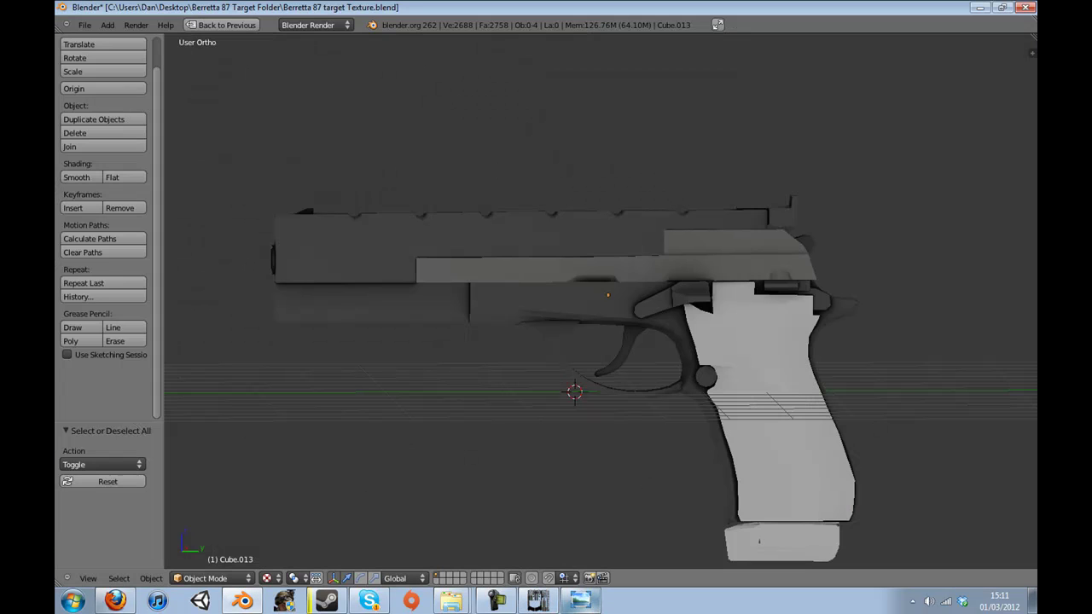
pyautogui.moveTo(558, 350); pyautogui.dragTo(616, 388)
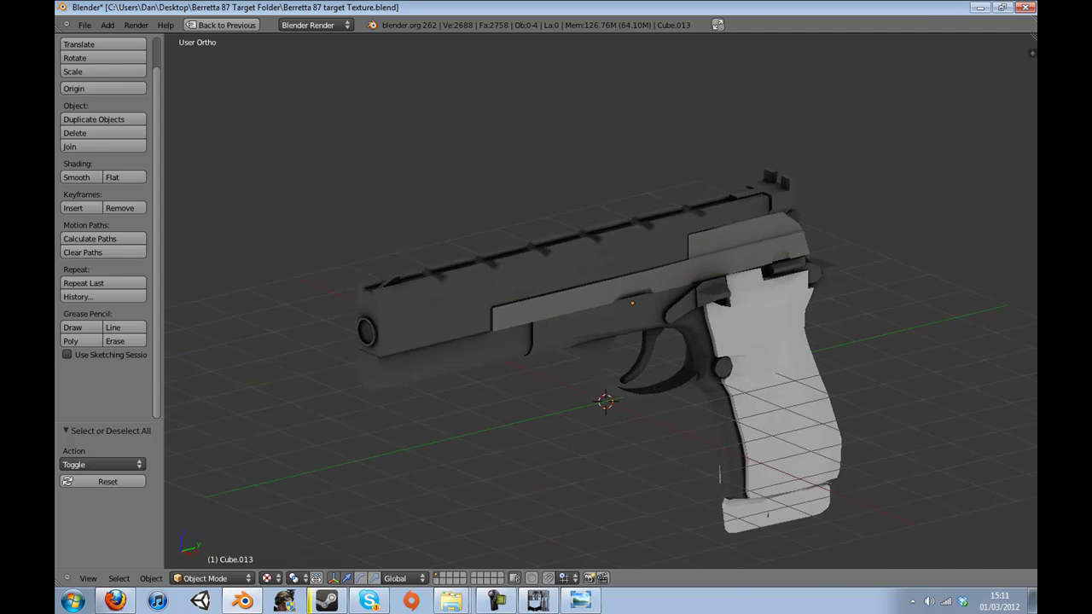
pyautogui.hotkey('shift', 'space')
pyautogui.click(581, 600)
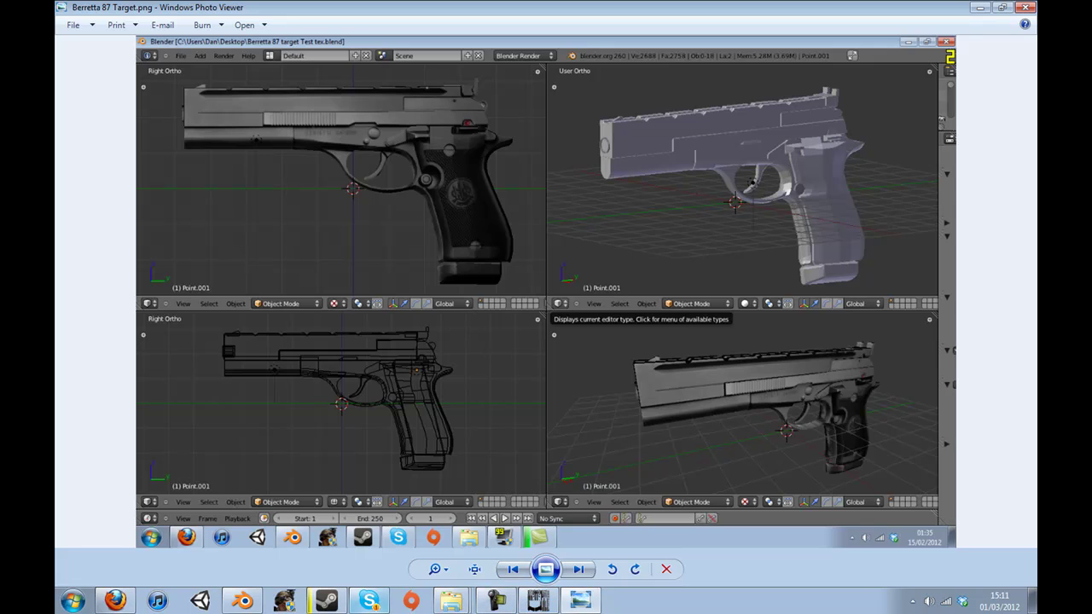
# Switch back to Blender, open the pistol body in Edit Mode with nothing selected and maximise the 3D view.
pyautogui.click(496, 601)
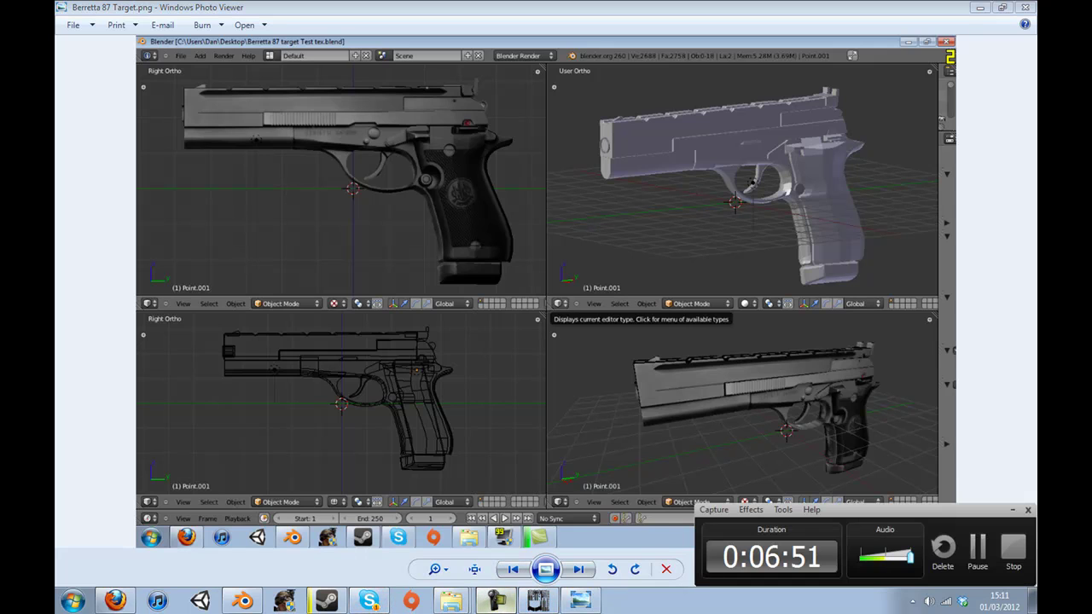
pyautogui.click(242, 601)
pyautogui.scroll(4, 361, 265)
pyautogui.rightClick(358, 184)
pyautogui.press('Tab')
pyautogui.press('a')
pyautogui.scroll(3, 359, 256)
pyautogui.hotkey('ctrl', 'Up')
pyautogui.scroll(-2, 602, 299)
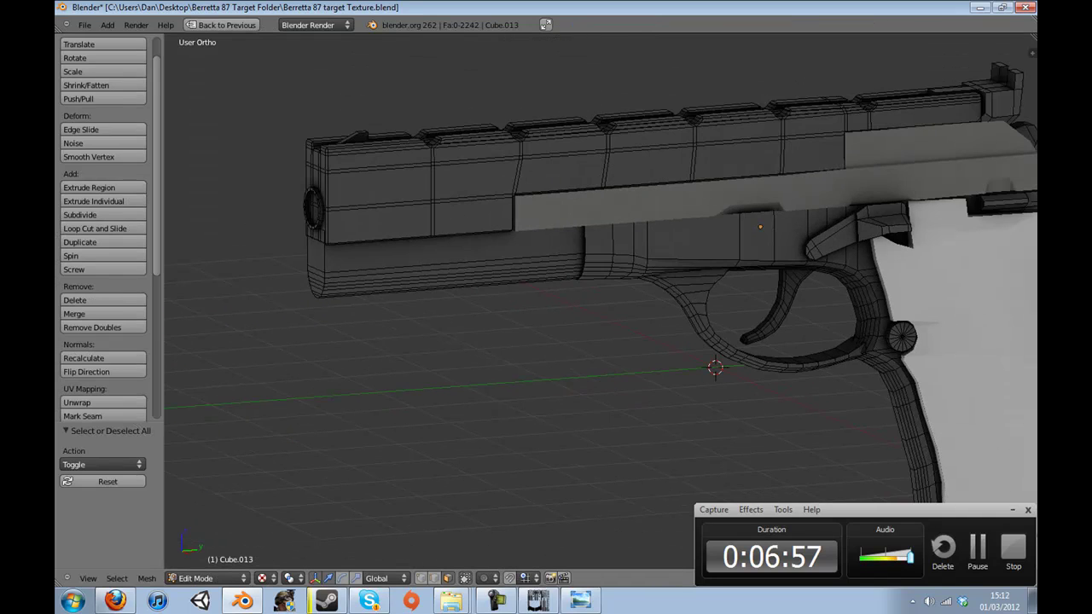
# Examine the pistol body in Object Mode from the side, then return it to Edit Mode near the muzzle.
pyautogui.moveTo(602, 299); pyautogui.dragTo(628, 291)
pyautogui.press('Tab')
pyautogui.scroll(-2, 602, 299)
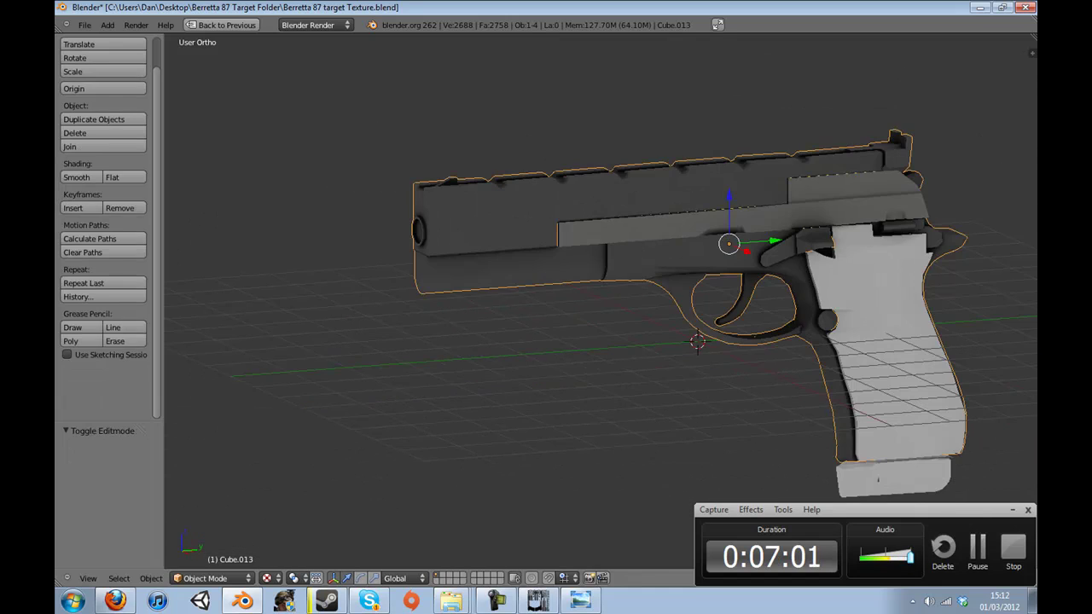
pyautogui.rightClick(633, 229)
pyautogui.moveTo(606, 227); pyautogui.dragTo(900, 204)
pyautogui.rightClick(899, 204)
pyautogui.rightClick(674, 255)
pyautogui.press('Tab')
pyautogui.scroll(4, 601, 299)
pyautogui.press('a')
pyautogui.press('a')
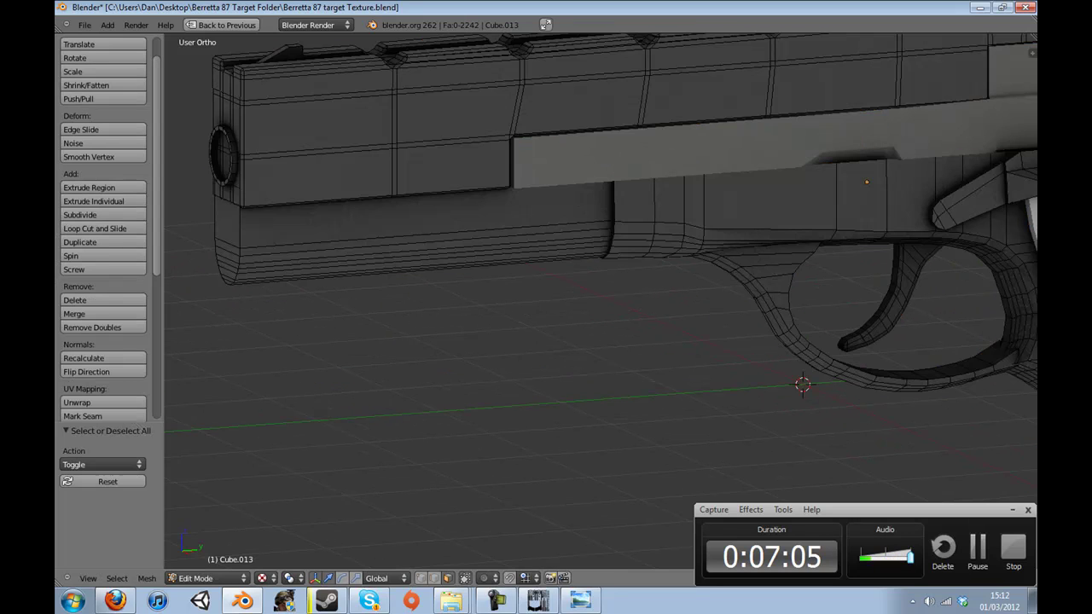
# Select all linked faces of the under-barrel section below the slide at the muzzle end.
pyautogui.rightClick(427, 218)
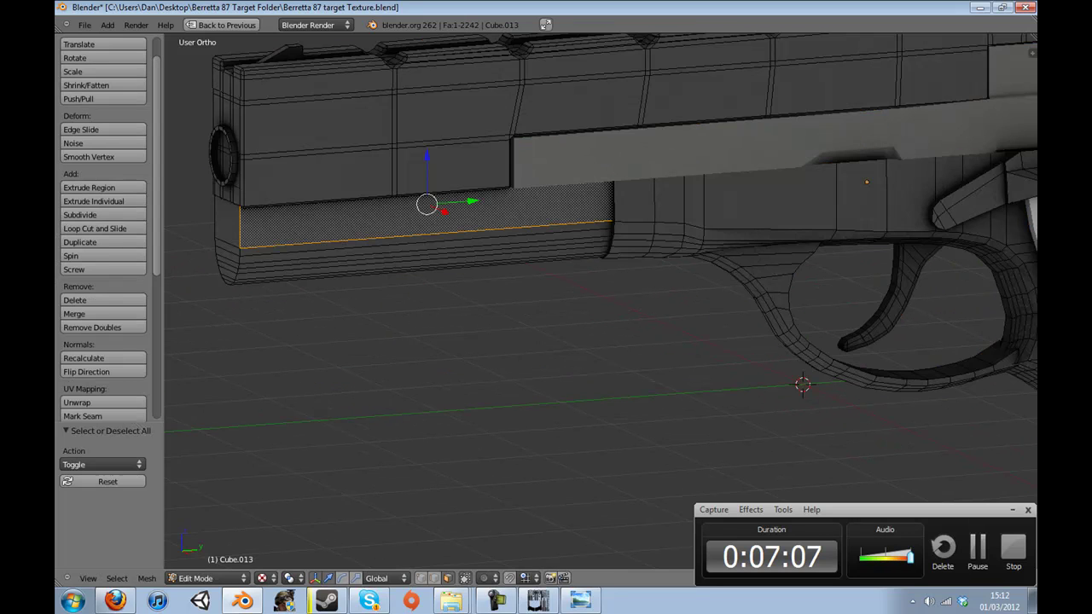
pyautogui.keyDown('shift'); pyautogui.rightClick(427, 238); pyautogui.keyUp('shift')
pyautogui.keyDown('shift'); pyautogui.rightClick(423, 268); pyautogui.keyUp('shift')
pyautogui.press('a')
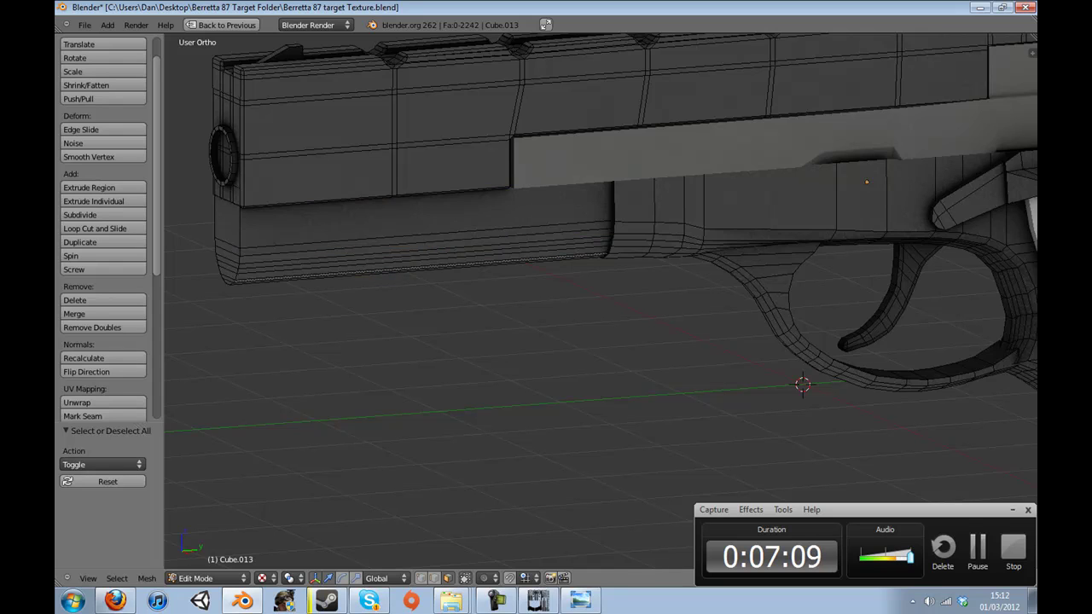
pyautogui.press('l')
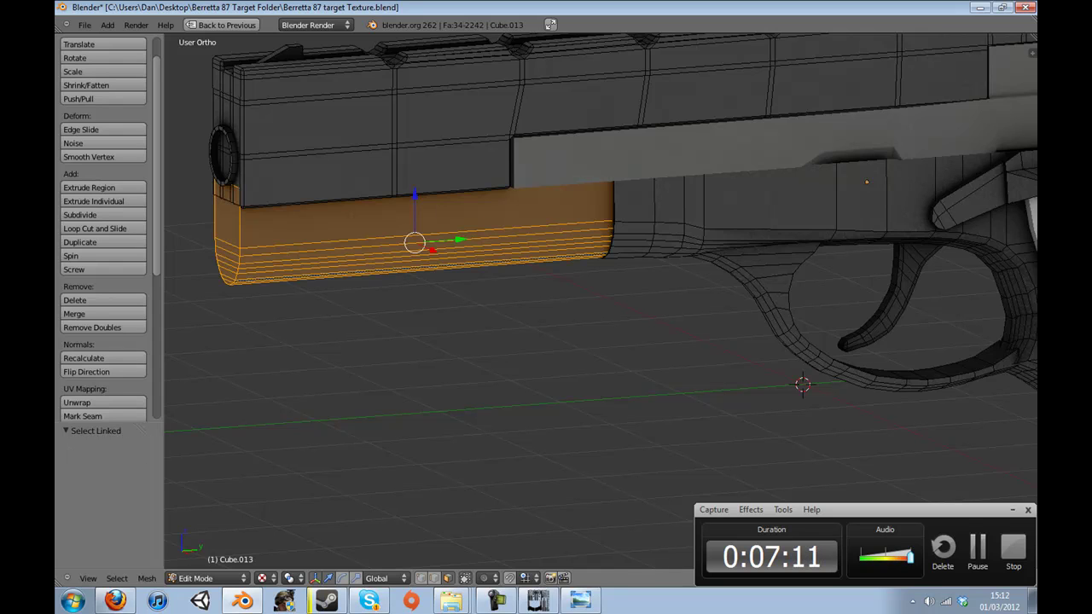
pyautogui.scroll(-2, 600, 301)
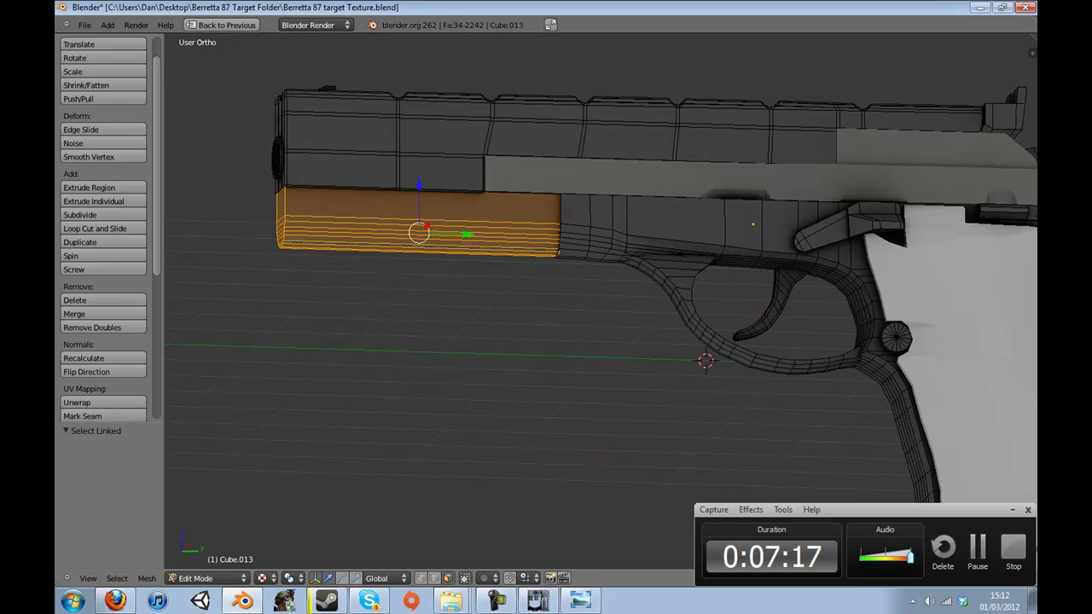
pyautogui.moveTo(600, 301); pyautogui.dragTo(653, 363)
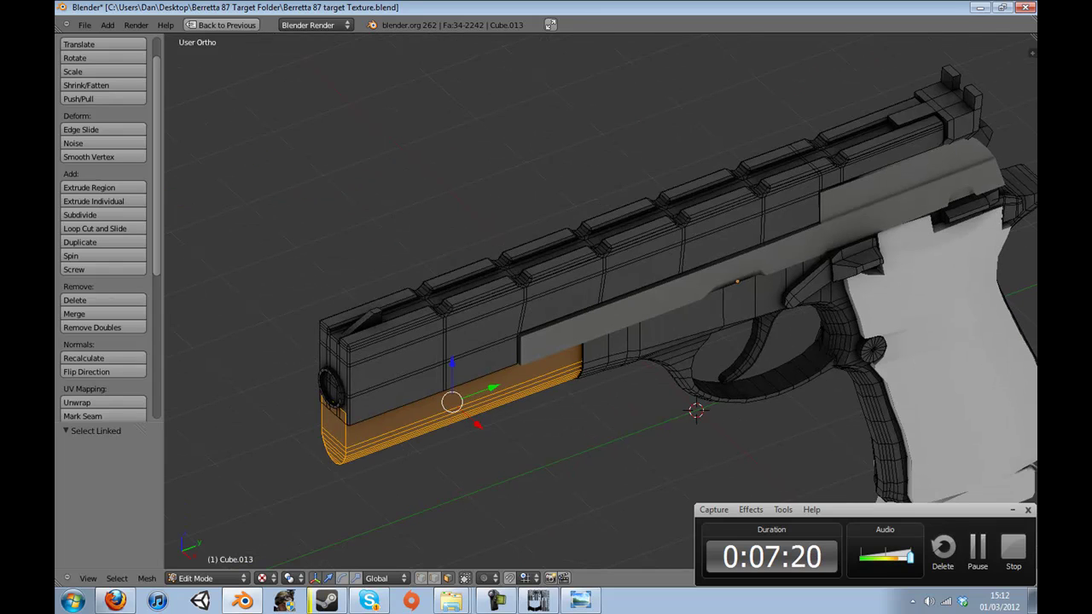
# Restore the full Blender layout and examine where the selected under-barrel section's UV islands lie on the Body image.
pyautogui.hotkey('ctrl', 'Up')
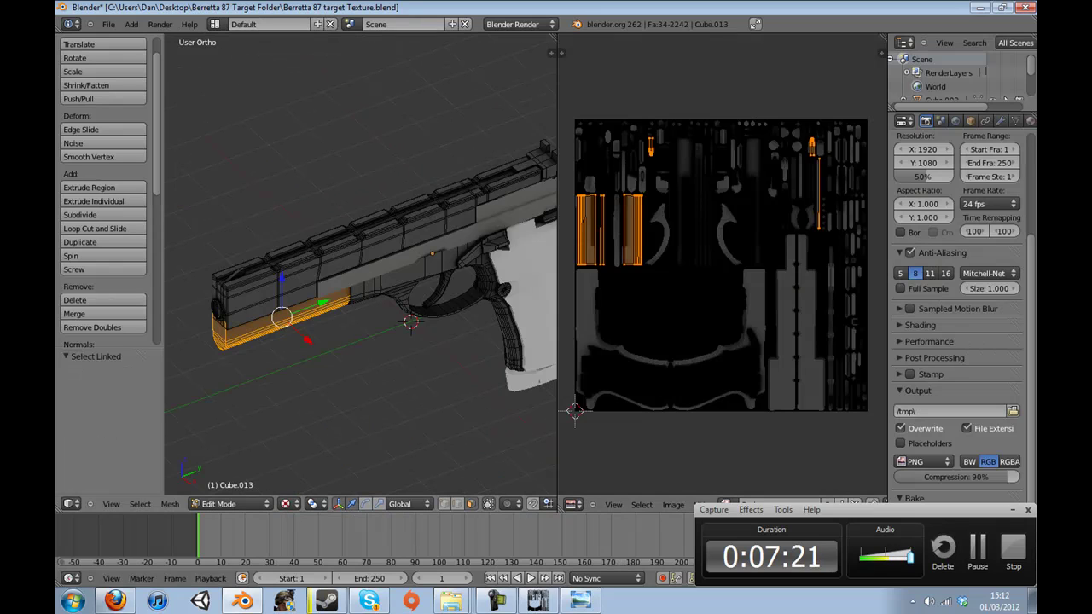
pyautogui.moveTo(375, 290); pyautogui.dragTo(407, 257)
pyautogui.scroll(3, 361, 264)
pyautogui.moveTo(666, 247); pyautogui.dragTo(797, 360)
pyautogui.scroll(6, 732, 260)
pyautogui.scroll(-2, 830, 319)
pyautogui.scroll(-4, 722, 273)
pyautogui.moveTo(721, 273); pyautogui.dragTo(834, 206)
pyautogui.scroll(-4, 759, 254)
pyautogui.scroll(1, 768, 325)
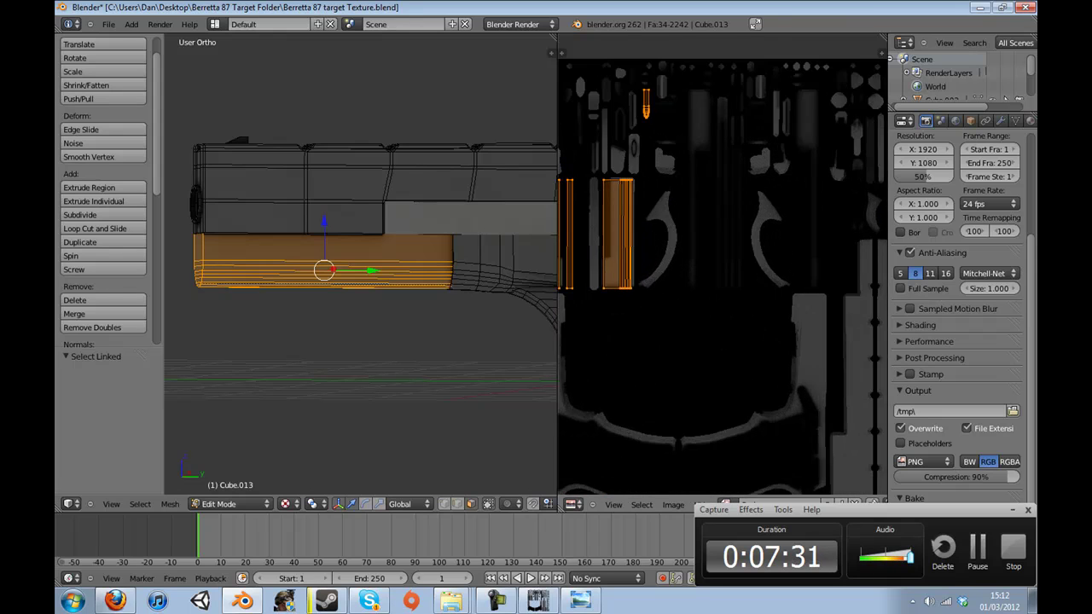
pyautogui.moveTo(721, 273); pyautogui.dragTo(732, 274)
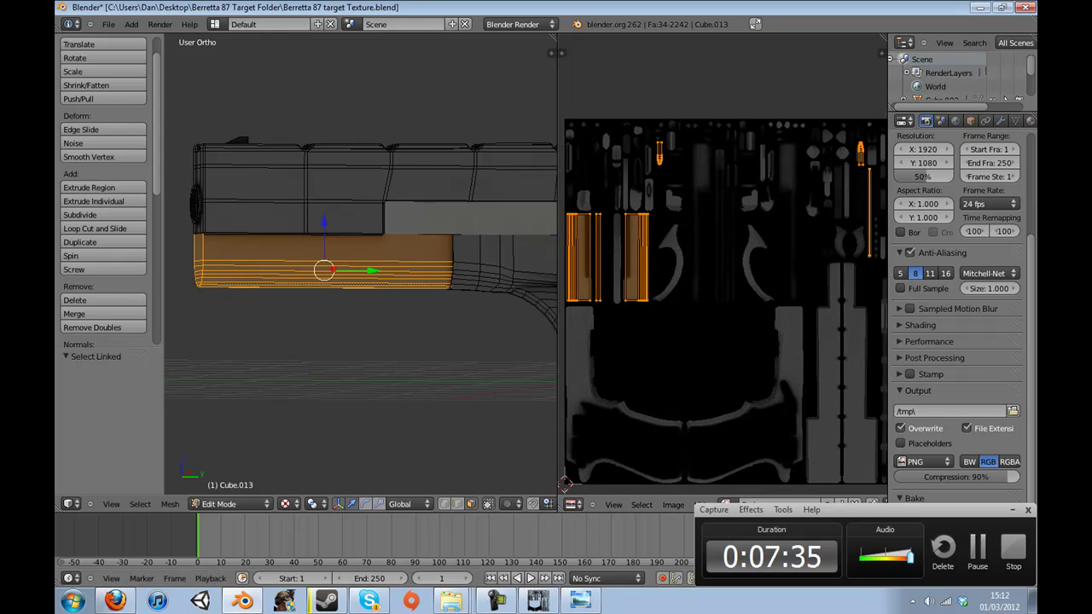
# Switch to GIMP and arrange the Body_Texture.png window and Toolbox beside Blender's visible UV layout.
pyautogui.click(538, 600)
pyautogui.moveTo(665, 23); pyautogui.dragTo(611, 13)
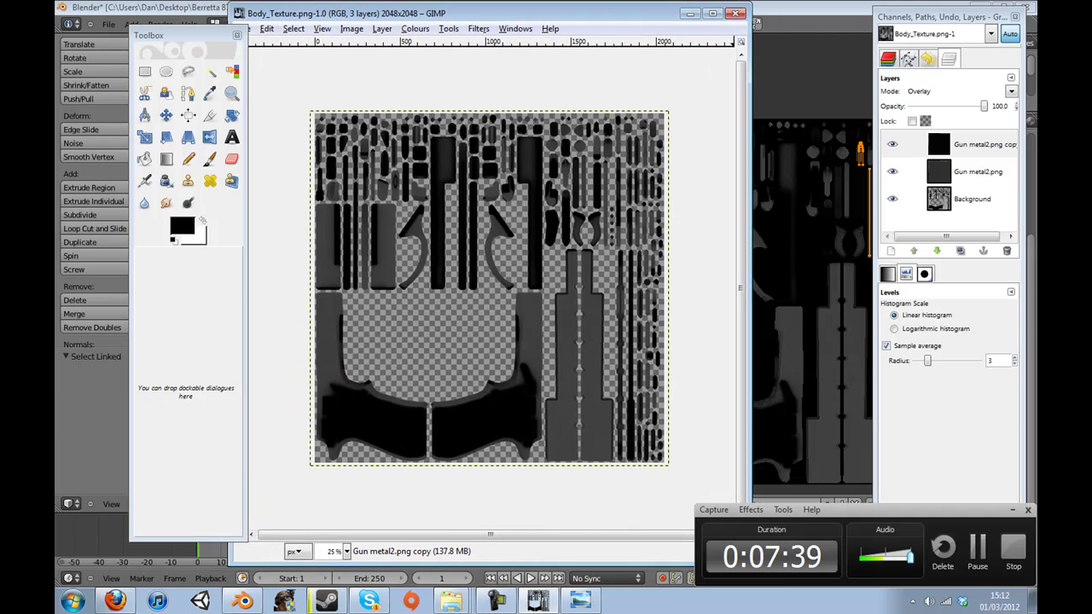
pyautogui.click(1012, 511)
pyautogui.moveTo(750, 564); pyautogui.dragTo(591, 558)
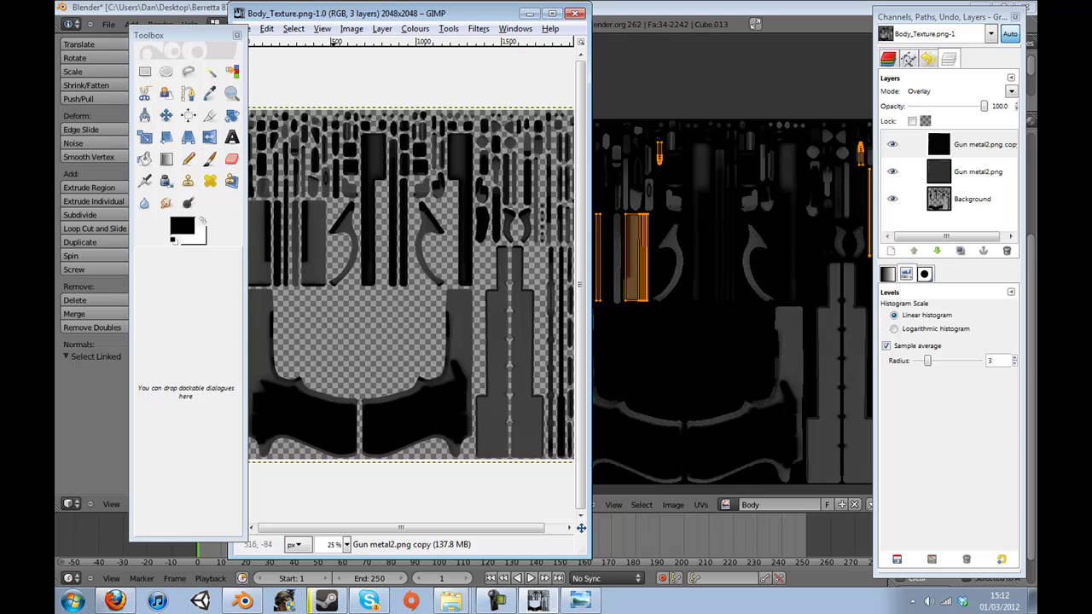
pyautogui.moveTo(188, 35); pyautogui.dragTo(136, 37)
pyautogui.moveTo(341, 14); pyautogui.dragTo(312, 15)
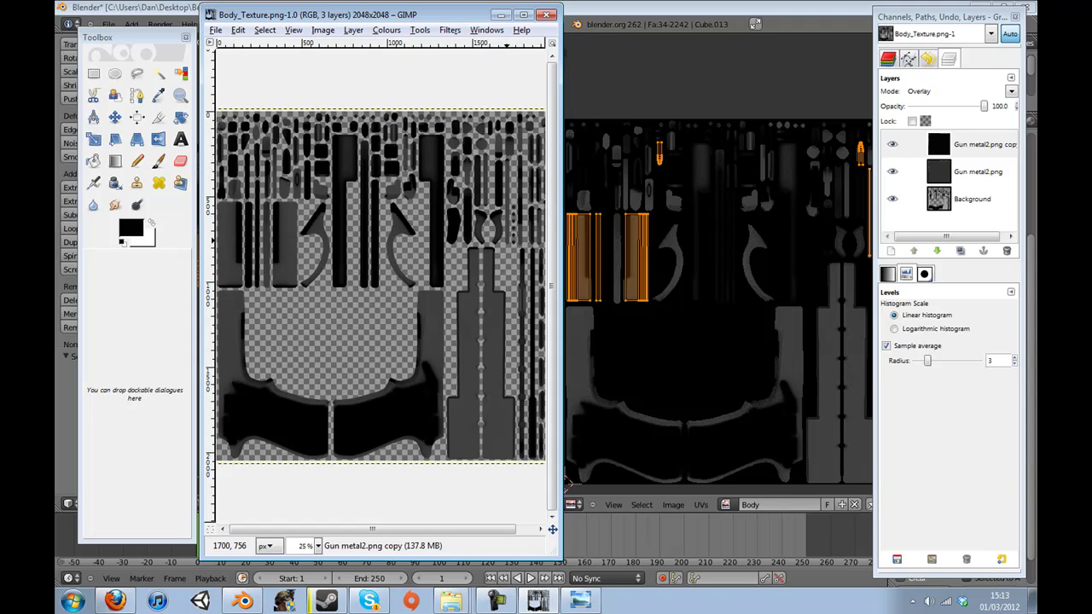
# Activate the Gun metal2.png copy layer and choose the Paintbrush with light grey foreground colour aba7a7.
pyautogui.scroll(2, 361, 289)
pyautogui.moveTo(367, 528); pyautogui.dragTo(329, 529)
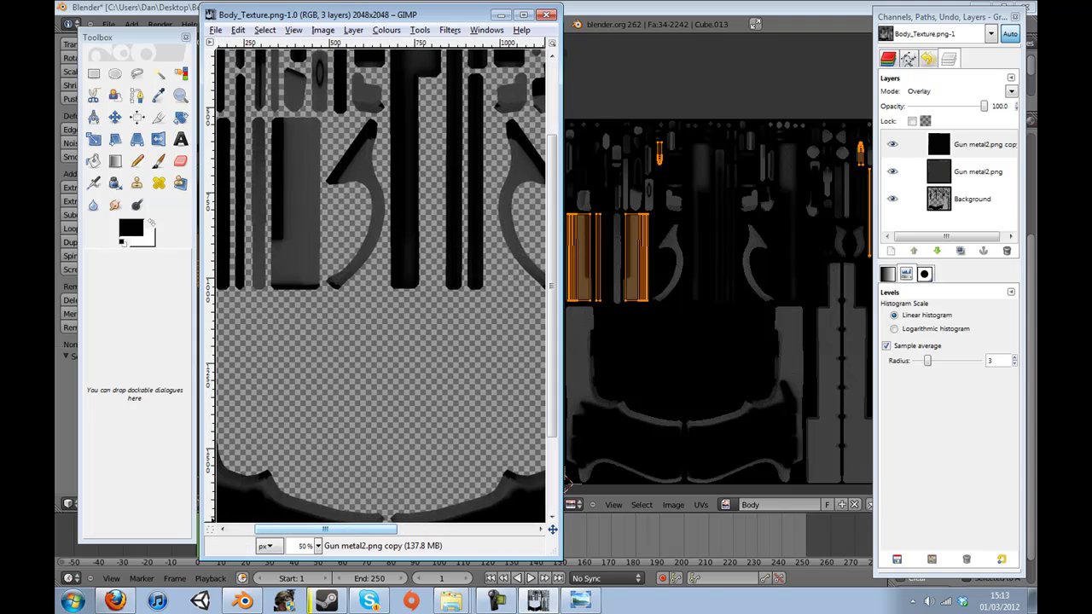
pyautogui.click(978, 171)
pyautogui.click(983, 145)
pyautogui.moveTo(452, 14); pyautogui.dragTo(476, 16)
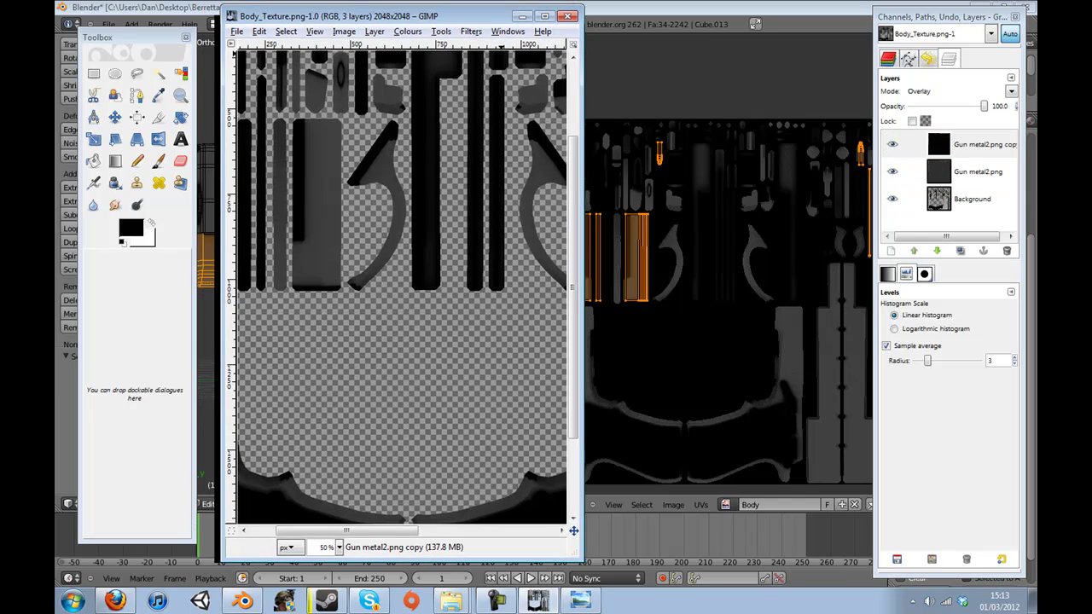
pyautogui.click(157, 161)
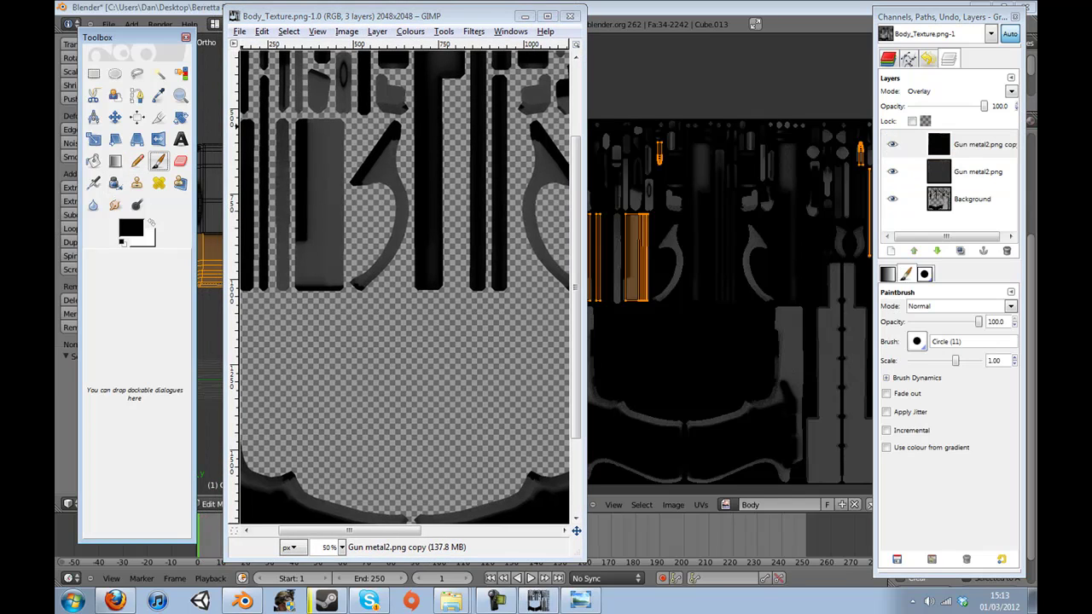
pyautogui.click(131, 228)
pyautogui.click(223, 237)
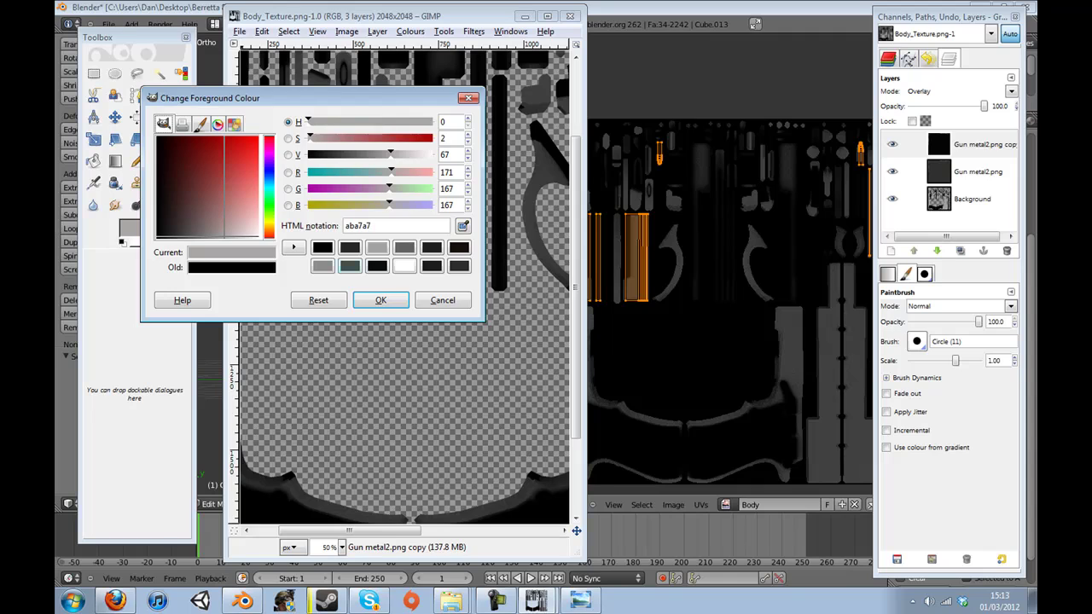
pyautogui.click(381, 300)
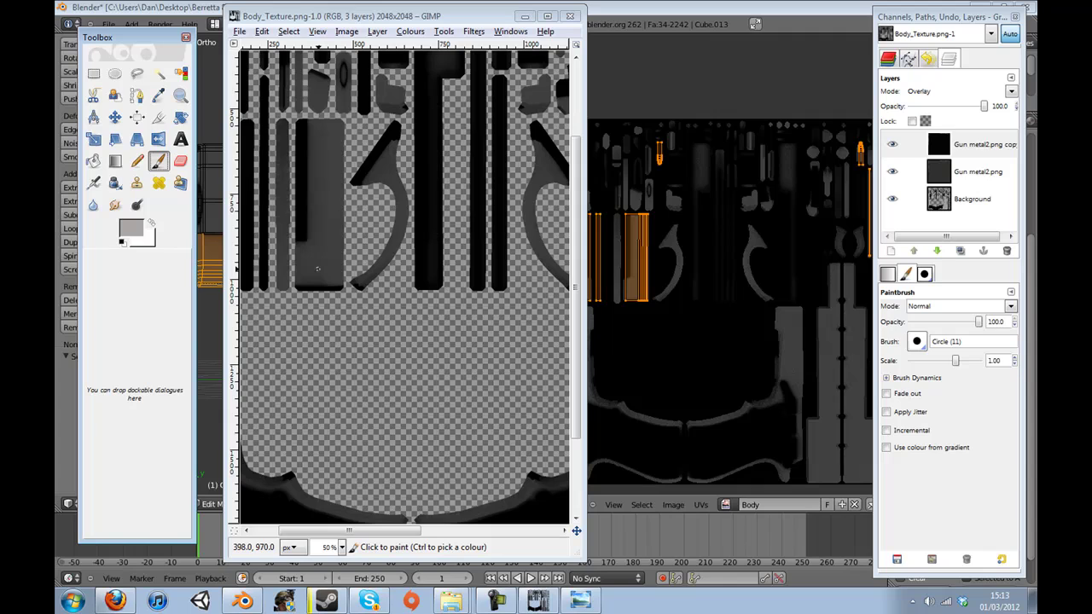
# Enlarge the brush to scale 10.00, try a light grey dab on the under-barrel UV island and undo it.
pyautogui.press(']')
pyautogui.press(']')
pyautogui.press(']')
pyautogui.press(']')
pyautogui.press(']')
pyautogui.press(']')
pyautogui.press(']')
pyautogui.press(']')
pyautogui.press(']')
pyautogui.press(']')
pyautogui.press(']')
pyautogui.press(']')
pyautogui.press(']')
pyautogui.press(']')
pyautogui.press(']')
pyautogui.press(']')
pyautogui.press(']')
pyautogui.press(']')
pyautogui.press(']')
pyautogui.press(']')
pyautogui.press(']')
pyautogui.press(']')
pyautogui.press(']')
pyautogui.click(319, 151)
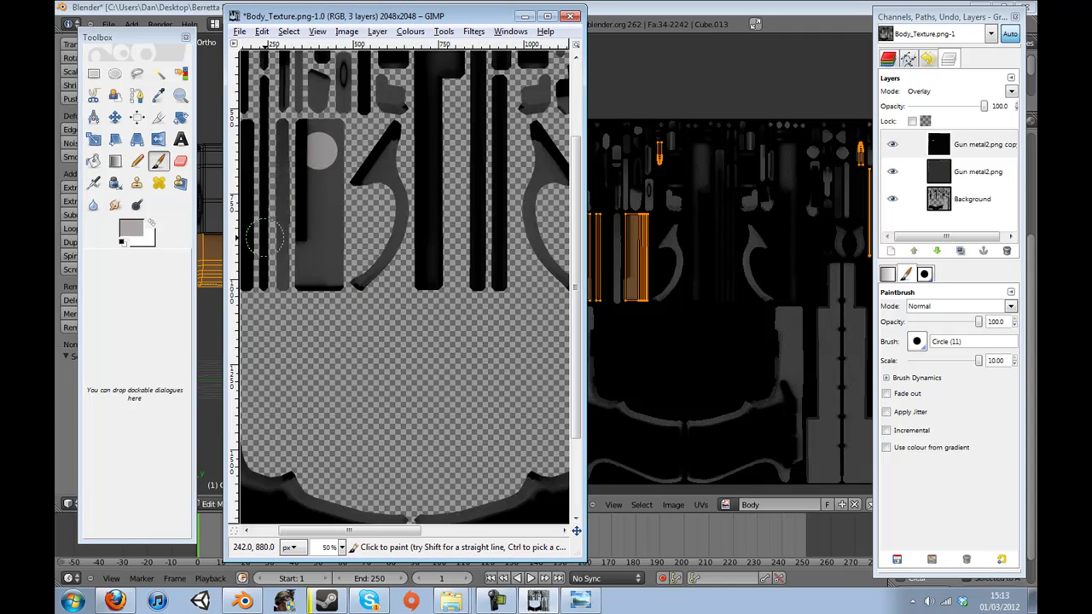
pyautogui.hotkey('ctrl', 'z')
# Set the foreground to a darker grey and paint over the two wide under-barrel UV islands.
pyautogui.click(131, 228)
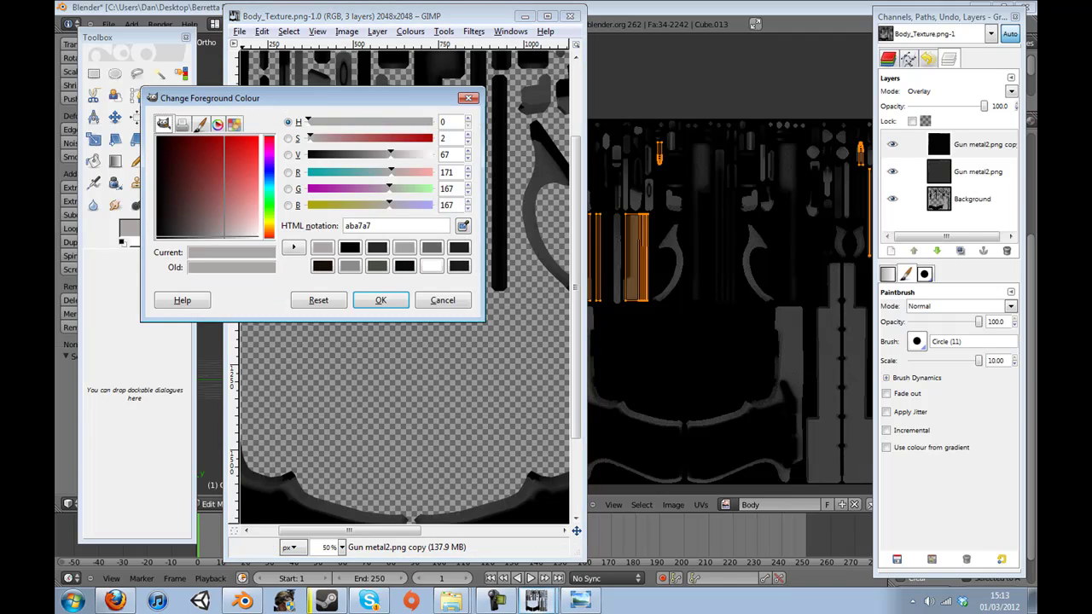
pyautogui.moveTo(223, 236); pyautogui.dragTo(178, 238)
pyautogui.click(380, 300)
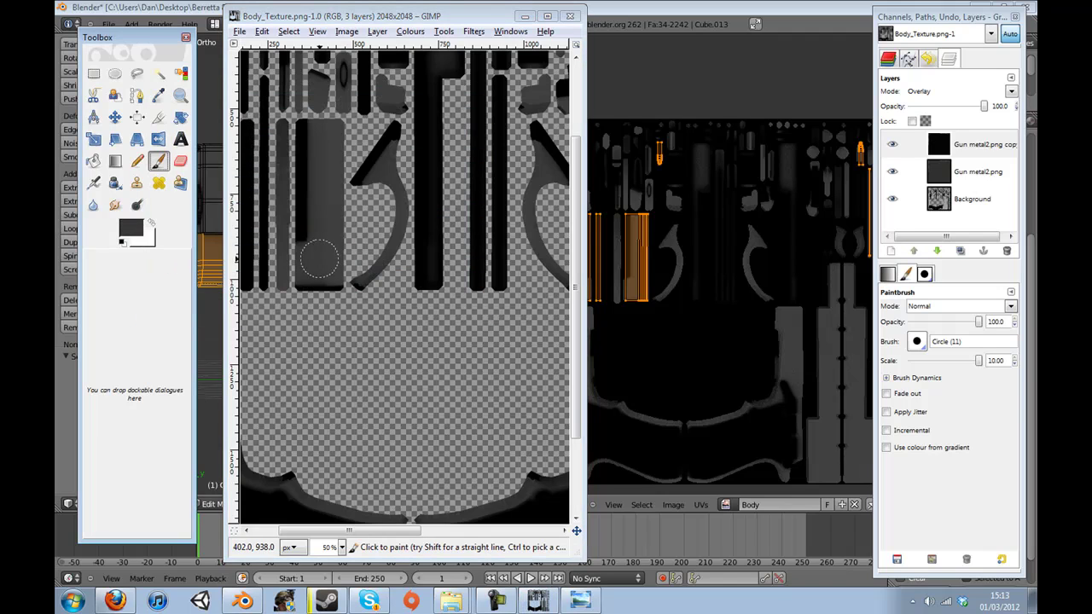
pyautogui.moveTo(320, 249)
pyautogui.mouseDown()
pyautogui.moveTo(311, 279)
pyautogui.moveTo(314, 266)
pyautogui.moveTo(325, 277)
pyautogui.moveTo(331, 134)
pyautogui.moveTo(309, 136)
pyautogui.moveTo(308, 259)
pyautogui.moveTo(320, 281)
pyautogui.mouseUp()
pyautogui.moveTo(413, 530); pyautogui.dragTo(388, 530)
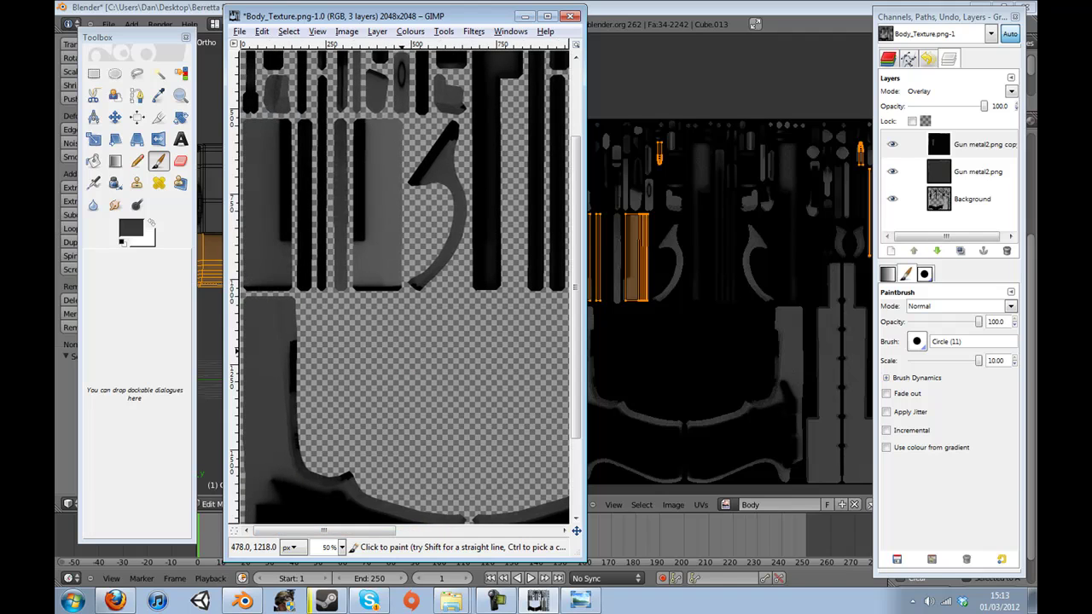
pyautogui.click(256, 274)
pyautogui.click(260, 214)
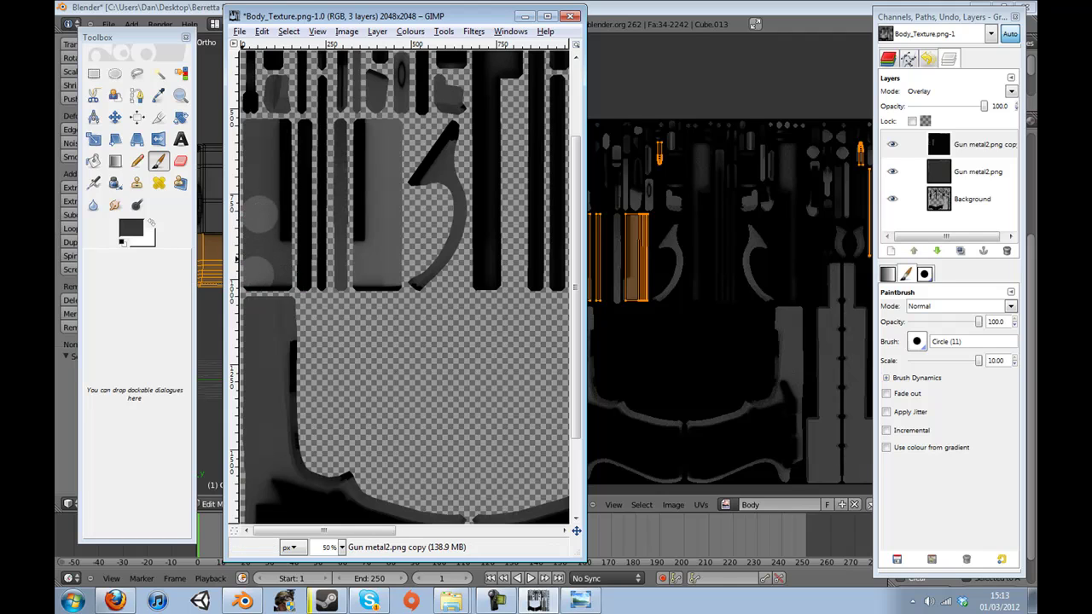
# Try the Airbrush at scale 7.50 on the leftmost under-barrel UV island.
pyautogui.press('a')
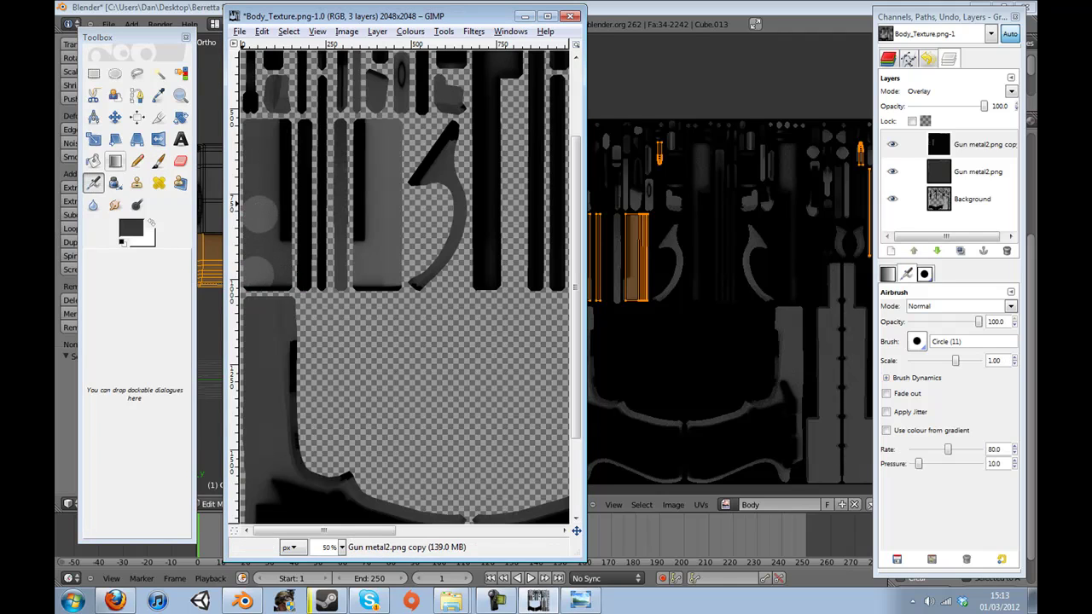
pyautogui.press(']')
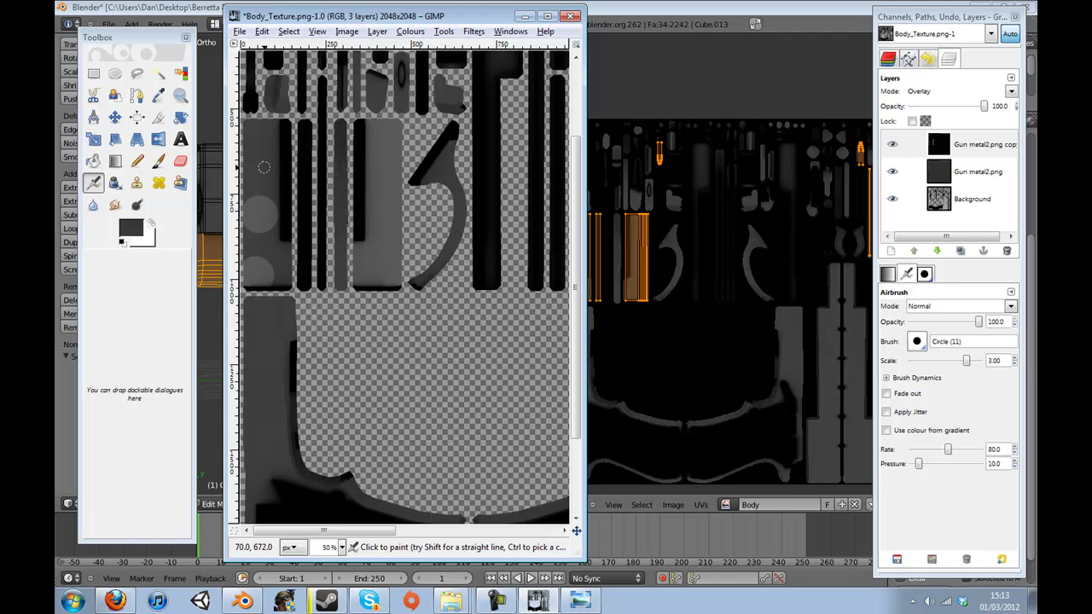
pyautogui.press(']')
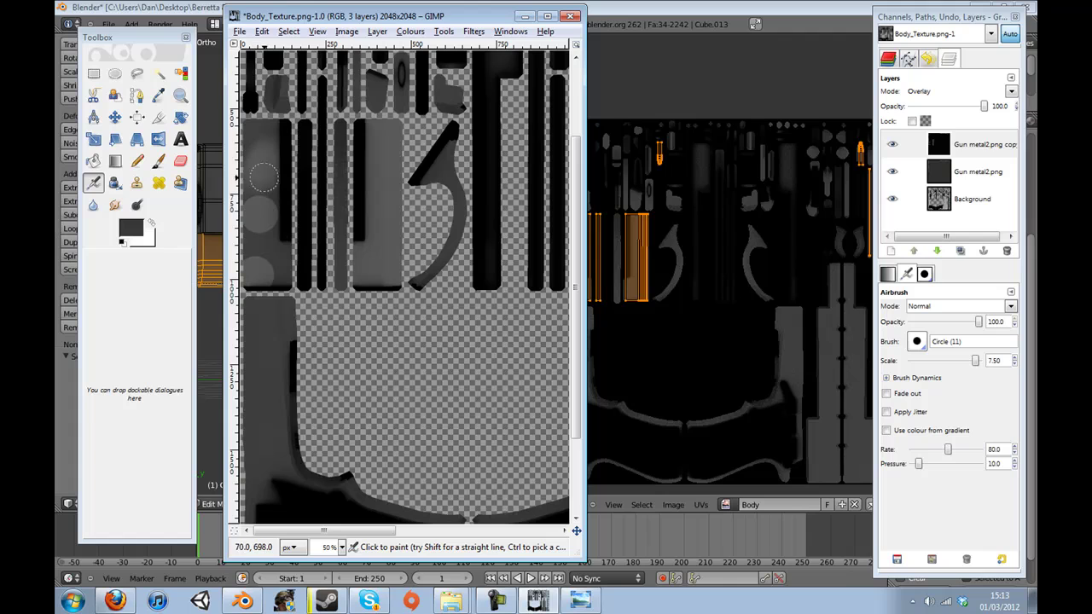
# Return to the Paintbrush and cover the rest of the leftmost under-barrel UV island with the dark grey.
pyautogui.click(158, 160)
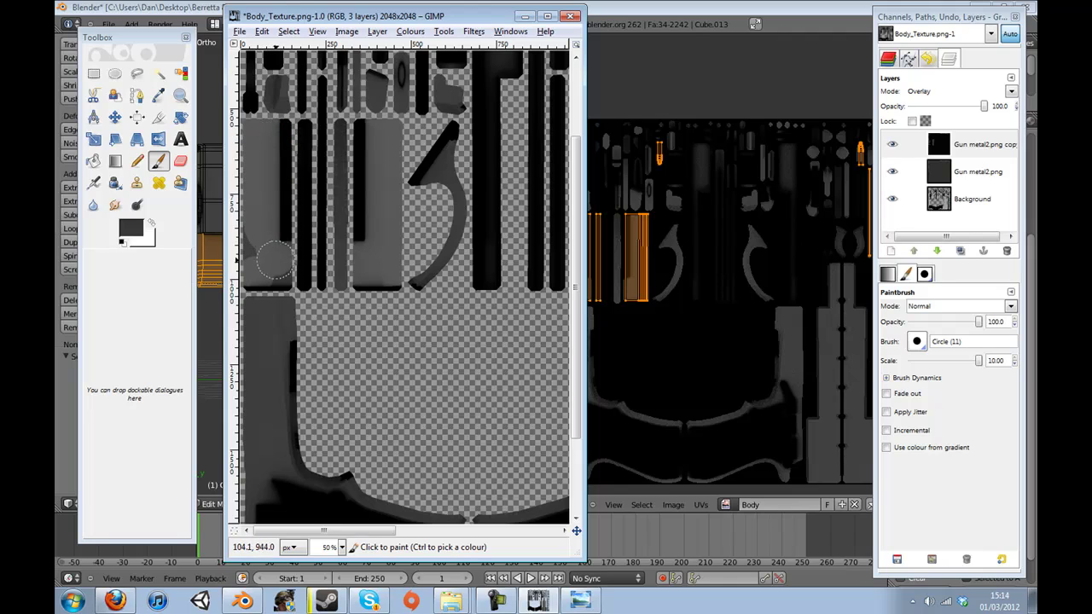
pyautogui.moveTo(253, 269); pyautogui.dragTo(252, 242)
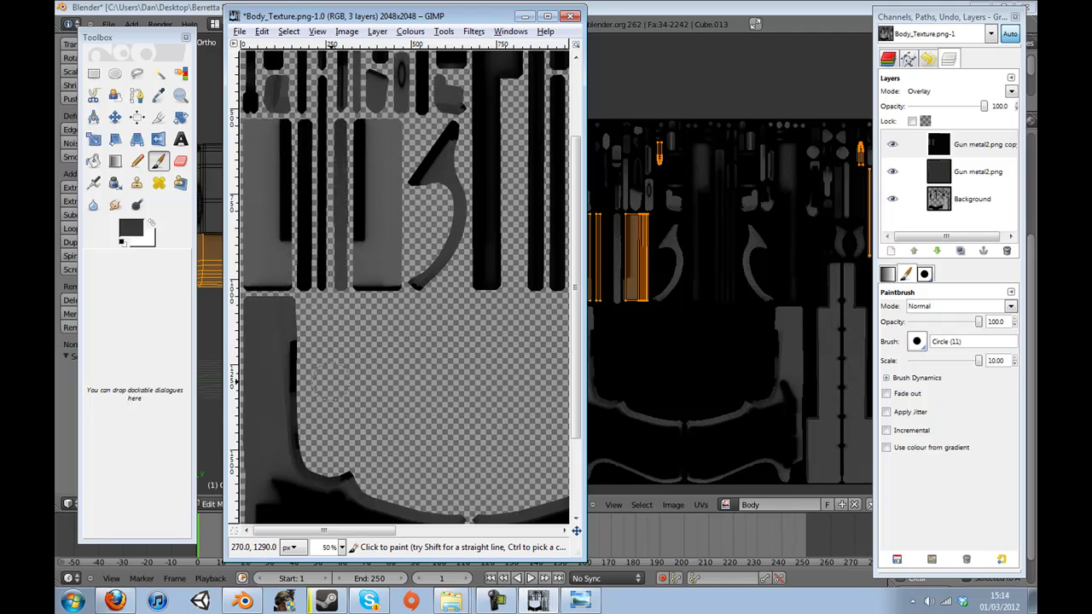
# Reduce the Paintbrush to scale 4.10 for the smaller UV islands in the upper part of the texture.
pyautogui.moveTo(317, 531); pyautogui.dragTo(356, 531)
pyautogui.scroll(3, 441, 248)
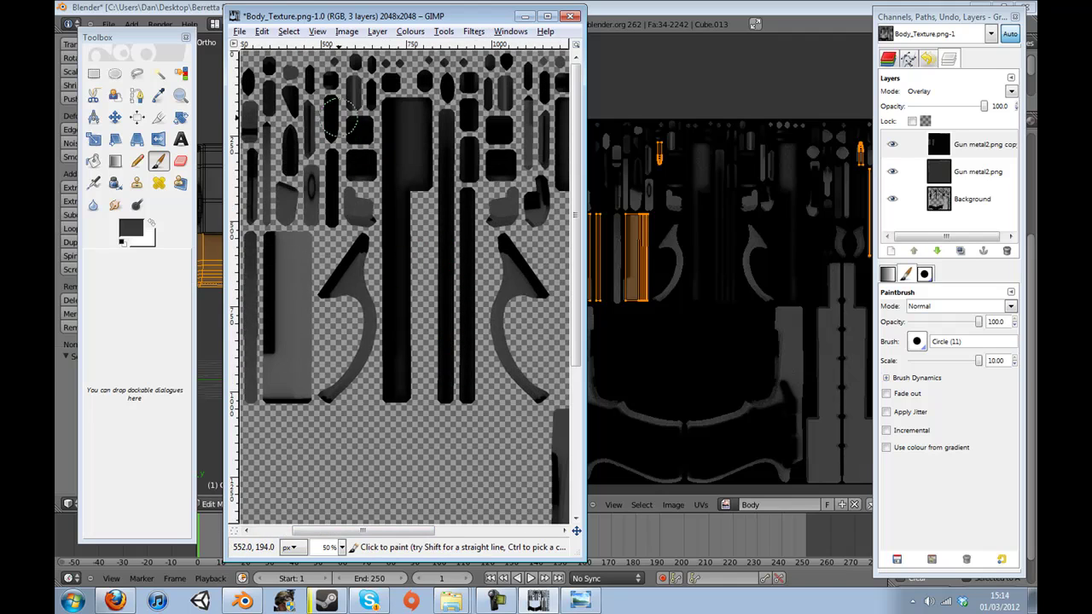
pyautogui.press('[')
pyautogui.press('[')
pyautogui.press('[')
pyautogui.press('[')
pyautogui.press('[')
pyautogui.press('[')
pyautogui.press('[')
pyautogui.press('[')
pyautogui.press('[')
pyautogui.press('[')
pyautogui.press('[')
pyautogui.press('[')
pyautogui.press('[')
pyautogui.press('[')
pyautogui.press('[')
pyautogui.press('[')
pyautogui.moveTo(363, 531); pyautogui.dragTo(476, 531)
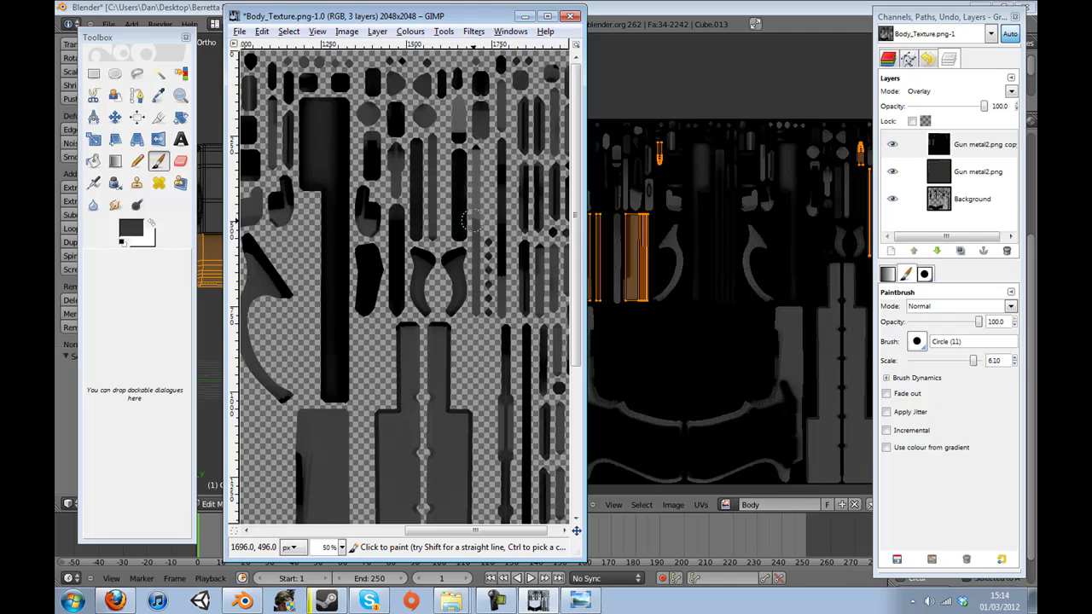
pyautogui.press('[')
pyautogui.press('[')
pyautogui.press('[')
pyautogui.press('[')
pyautogui.press('[')
pyautogui.press('[')
pyautogui.press('[')
pyautogui.press('[')
pyautogui.press('[')
pyautogui.press('[')
pyautogui.press('[')
pyautogui.press('[')
pyautogui.press('[')
pyautogui.press('[')
pyautogui.press('[')
pyautogui.press('[')
pyautogui.press('[')
pyautogui.press('[')
pyautogui.press('[')
pyautogui.press('[')
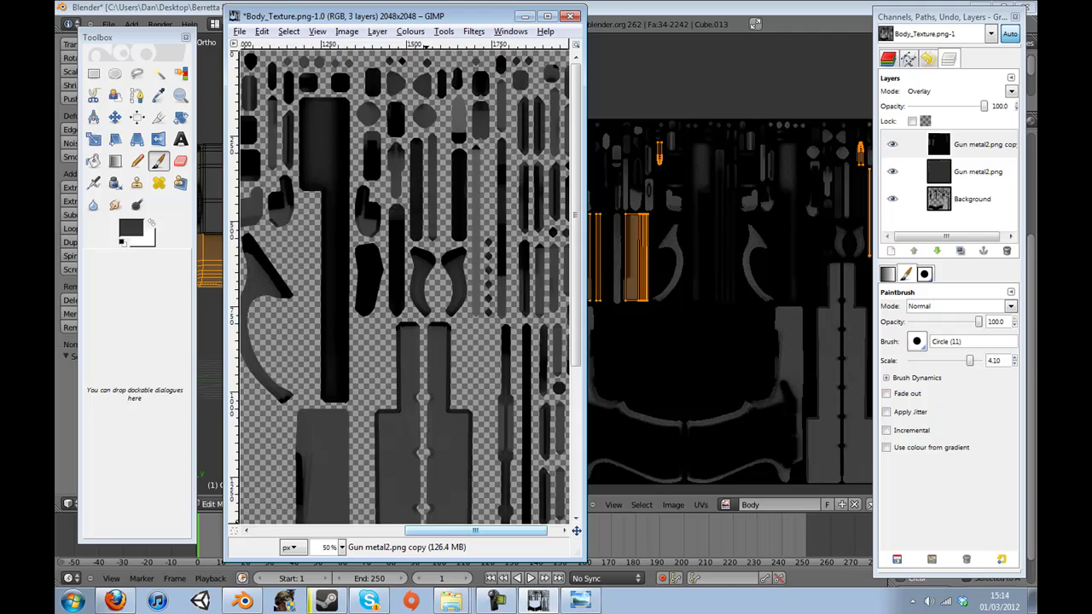
# Save the repainted texture over Body_Texture.png in the Berretta 87 Target Folder.
pyautogui.moveTo(475, 529); pyautogui.dragTo(420, 530)
pyautogui.click(239, 31)
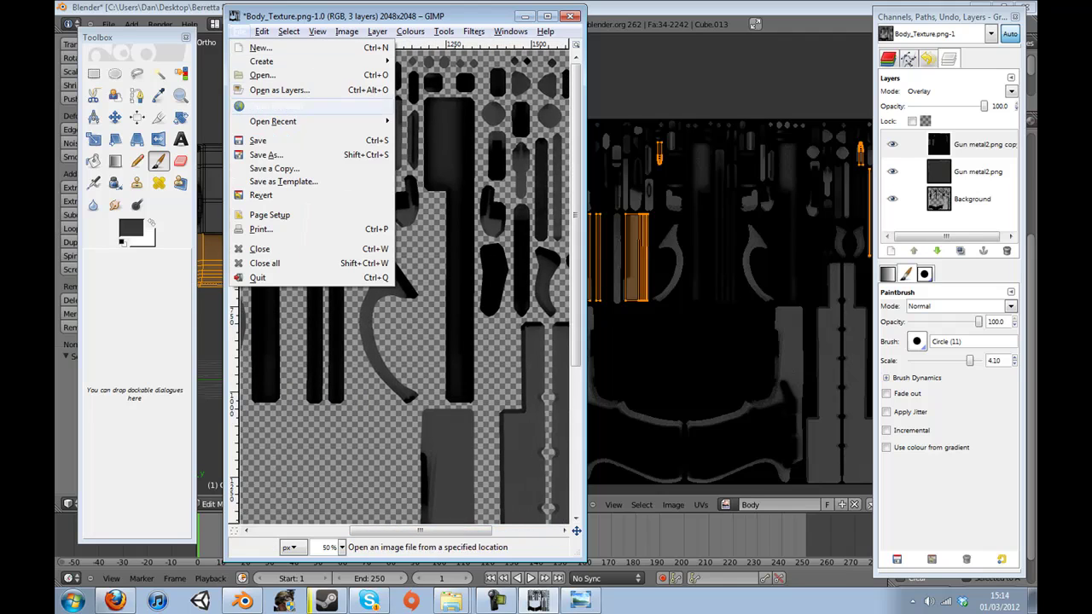
pyautogui.click(271, 140)
pyautogui.click(346, 291)
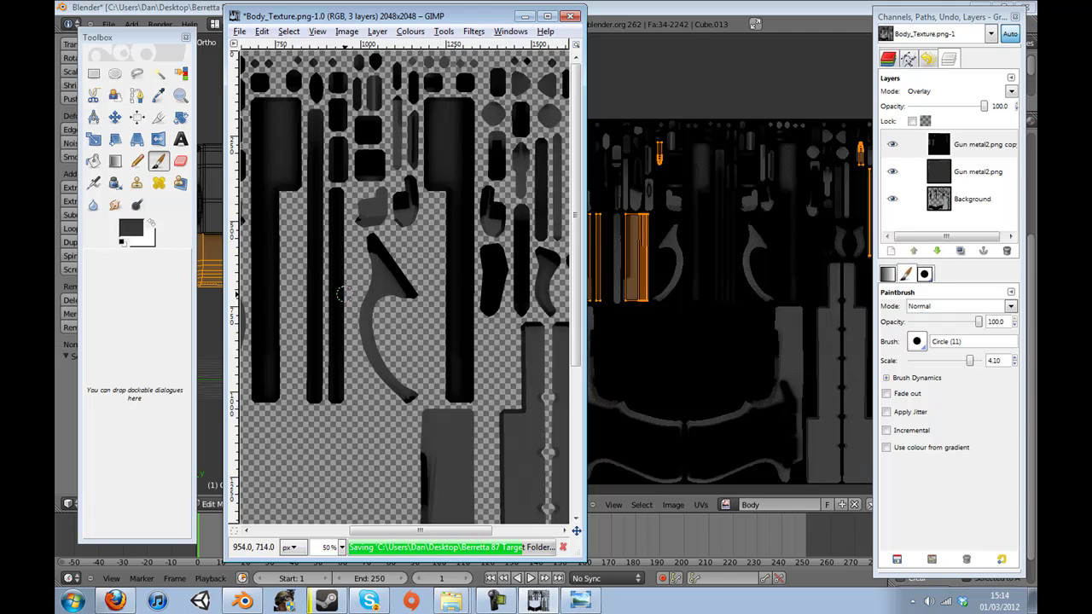
# Switch to Blender, leave Edit Mode and compare the pistol with the reference picture Berretta 87 Target.png.
pyautogui.click(243, 601)
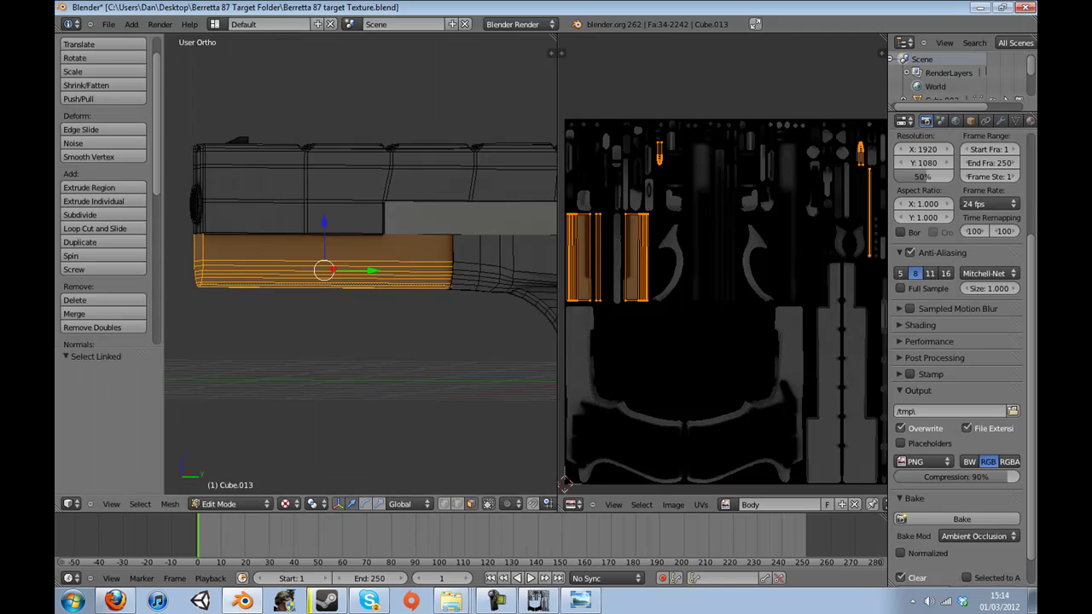
pyautogui.press('Tab')
pyautogui.moveTo(478, 282); pyautogui.dragTo(236, 264)
pyautogui.scroll(-2, 361, 265)
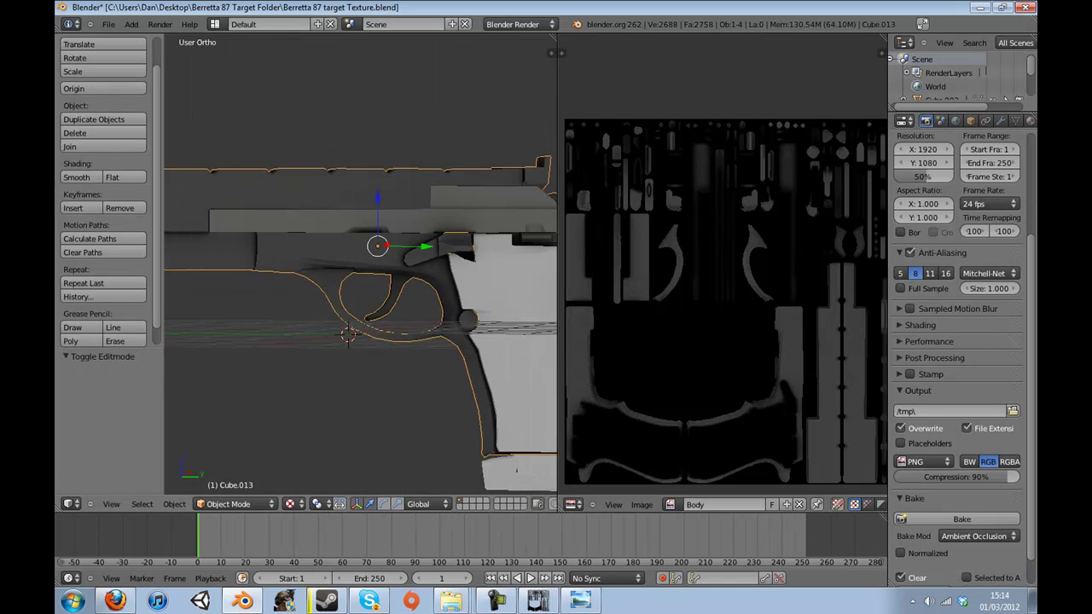
pyautogui.click(580, 602)
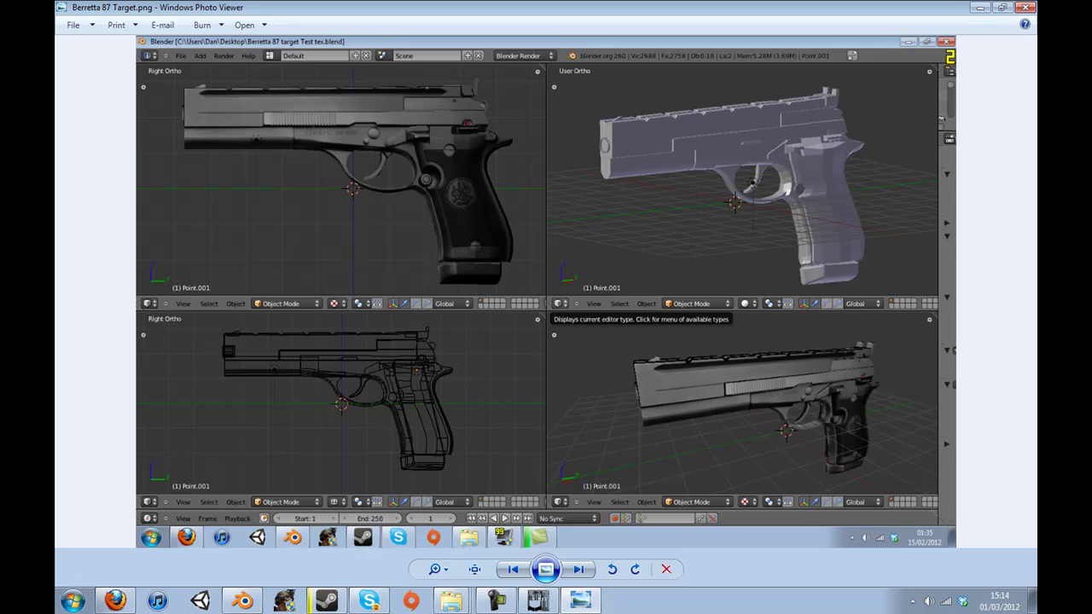
pyautogui.click(242, 601)
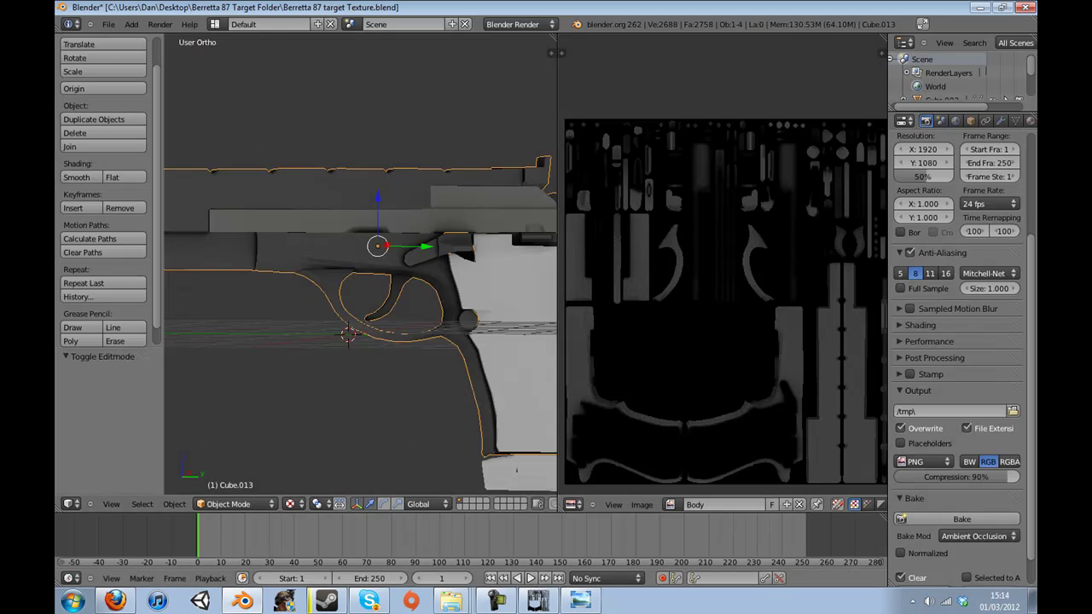
pyautogui.click(496, 601)
pyautogui.click(496, 601)
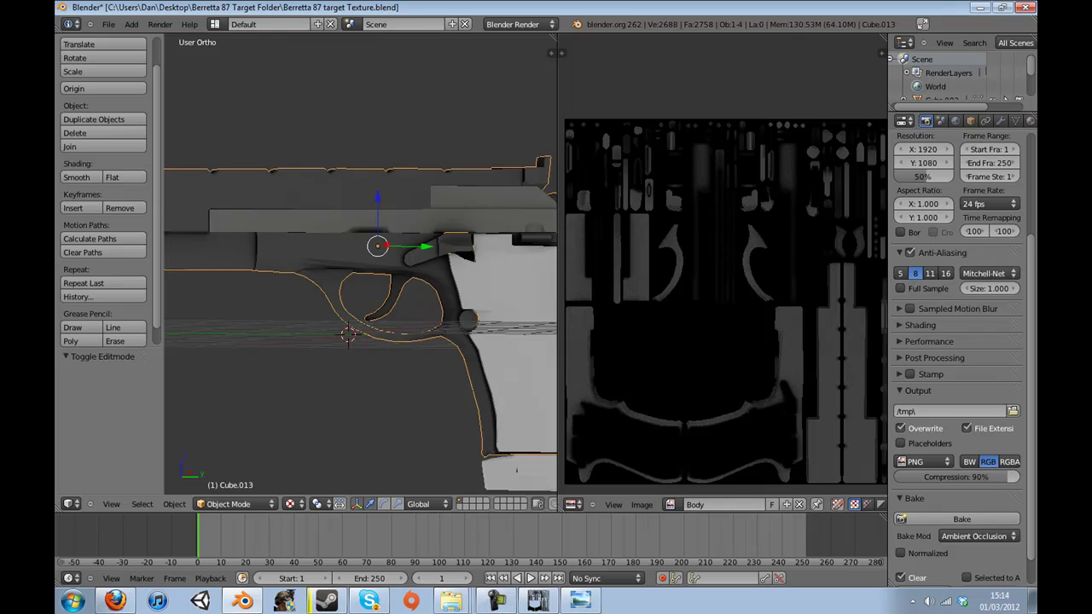
# Reload the Body texture image in Blender and deselect the pistol body.
pyautogui.moveTo(360, 324); pyautogui.dragTo(389, 322)
pyautogui.scroll(-2, 361, 264)
pyautogui.press('Tab')
pyautogui.press('Tab')
pyautogui.press('a')
pyautogui.scroll(-1, 722, 290)
pyautogui.rightClick(427, 232)
pyautogui.scroll(-2, 722, 290)
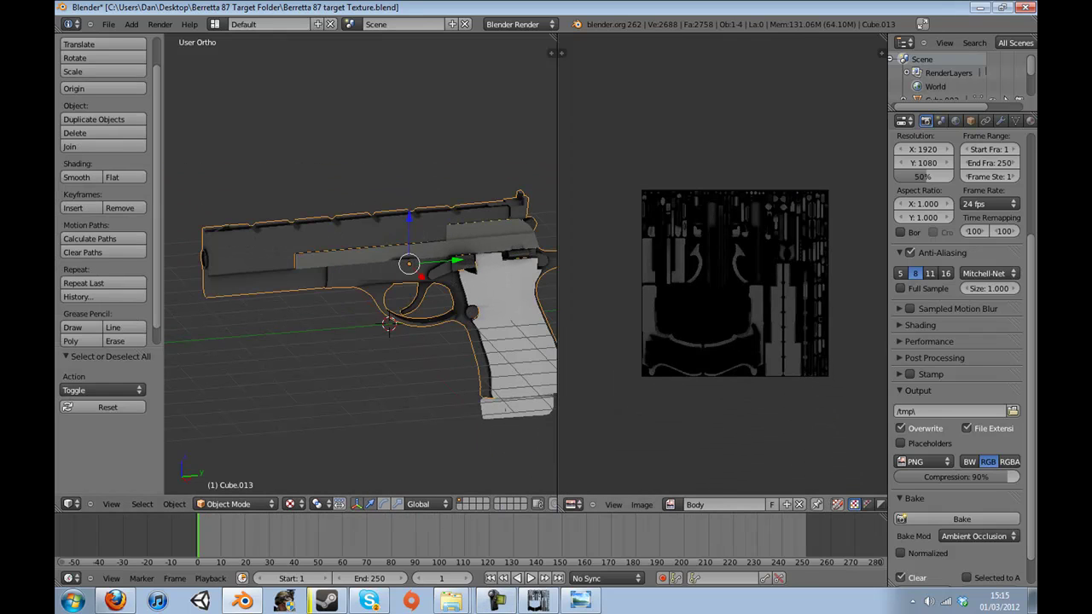
pyautogui.click(642, 504)
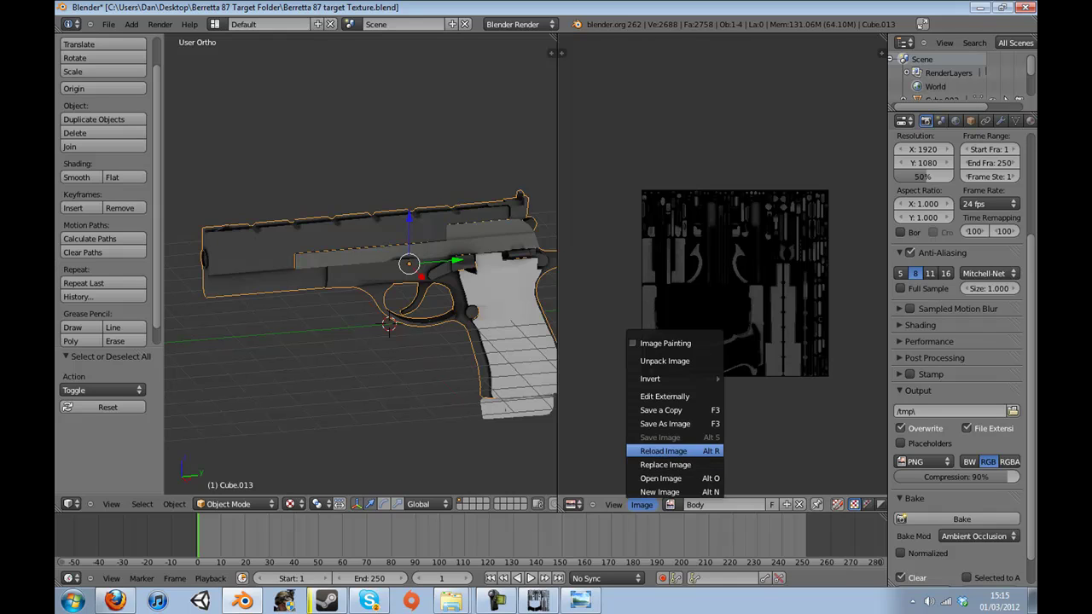
pyautogui.click(664, 451)
pyautogui.press('a')
# Examine the reloaded texture on the pistol's barrel, trigger area and under-barrel from several angles, and its UV islands in the image.
pyautogui.press('KP_8')
pyautogui.press('KP_8')
pyautogui.press('KP_4')
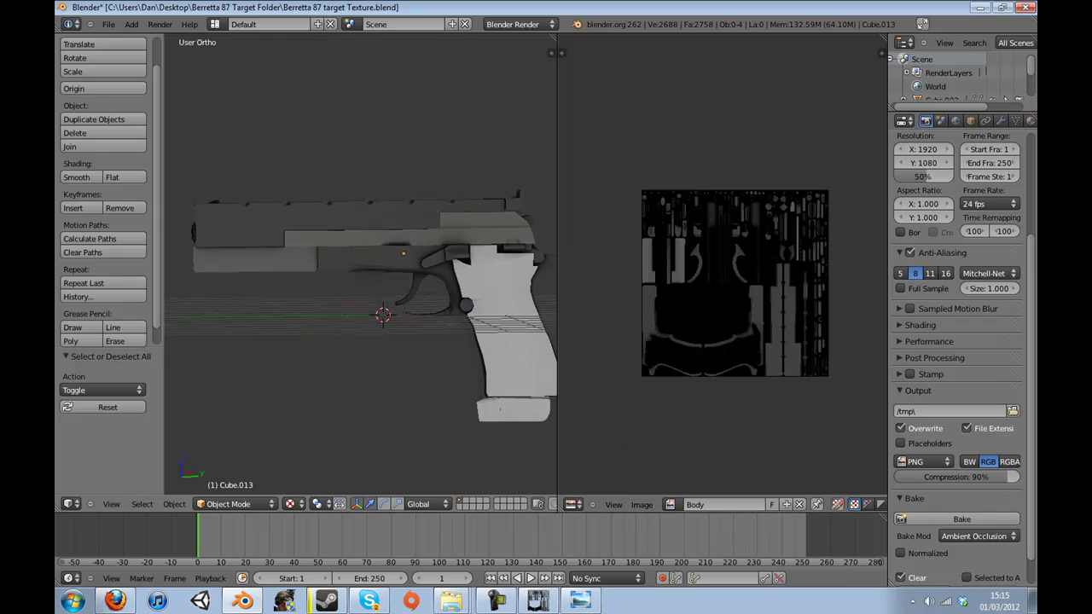
pyautogui.moveTo(478, 333); pyautogui.dragTo(524, 348)
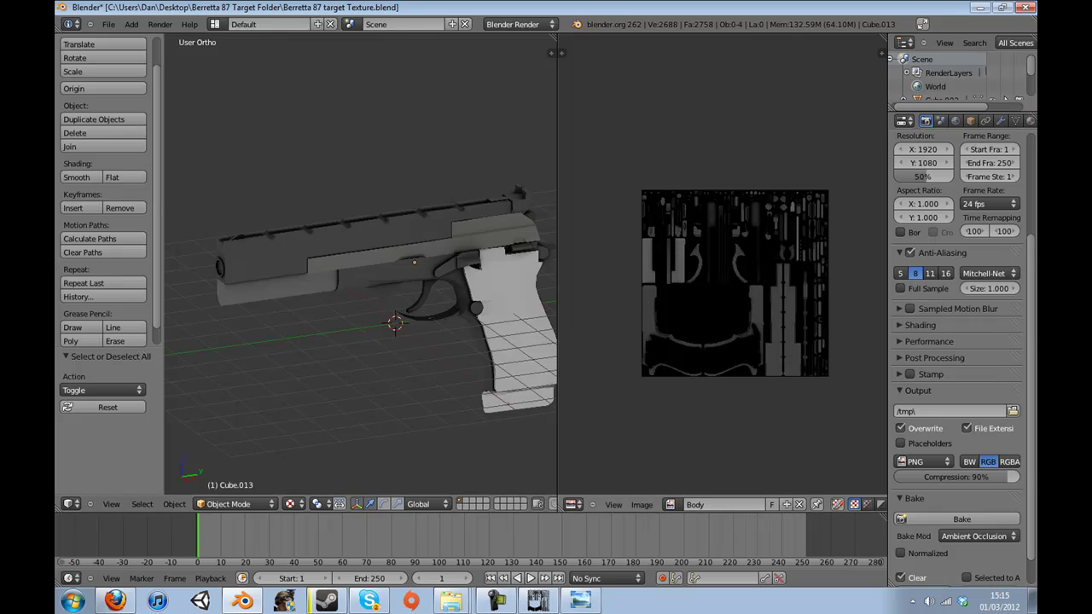
pyautogui.scroll(4, 361, 290)
pyautogui.moveTo(361, 290); pyautogui.dragTo(376, 213)
pyautogui.press('KP_2')
pyautogui.press('KP_2')
pyautogui.press('KP_2')
pyautogui.press('KP_2')
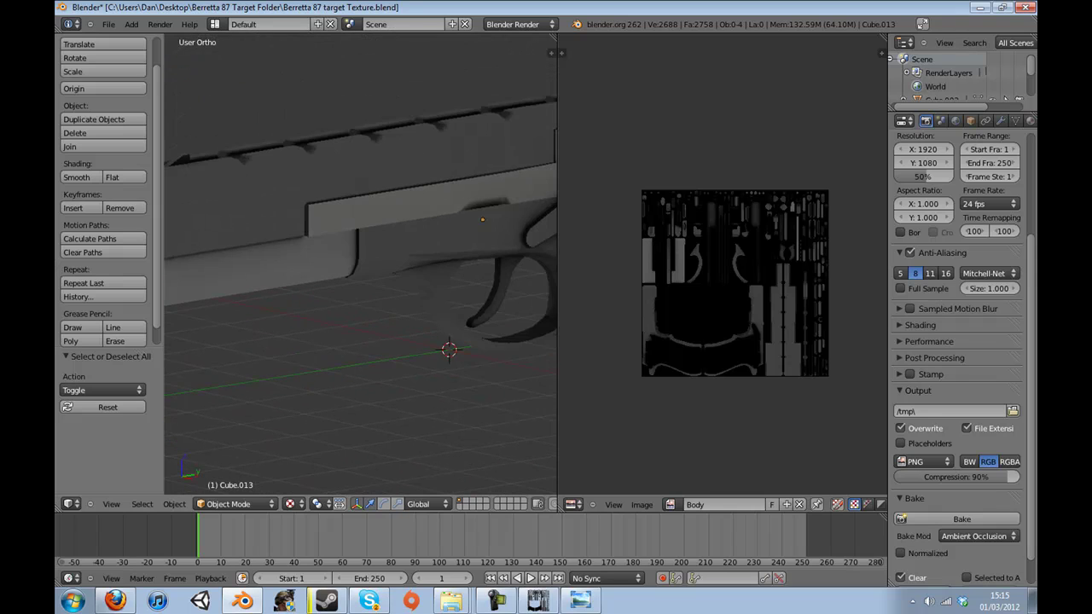
pyautogui.moveTo(360, 265); pyautogui.dragTo(298, 312)
pyautogui.moveTo(341, 265); pyautogui.dragTo(409, 343)
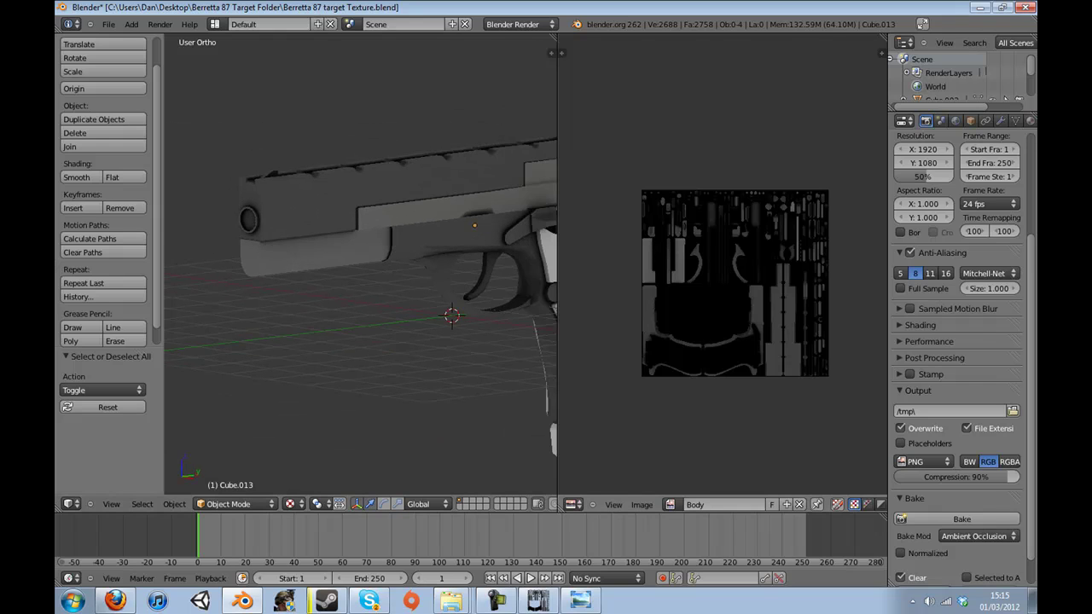
pyautogui.press('KP_4')
pyautogui.press('KP_4')
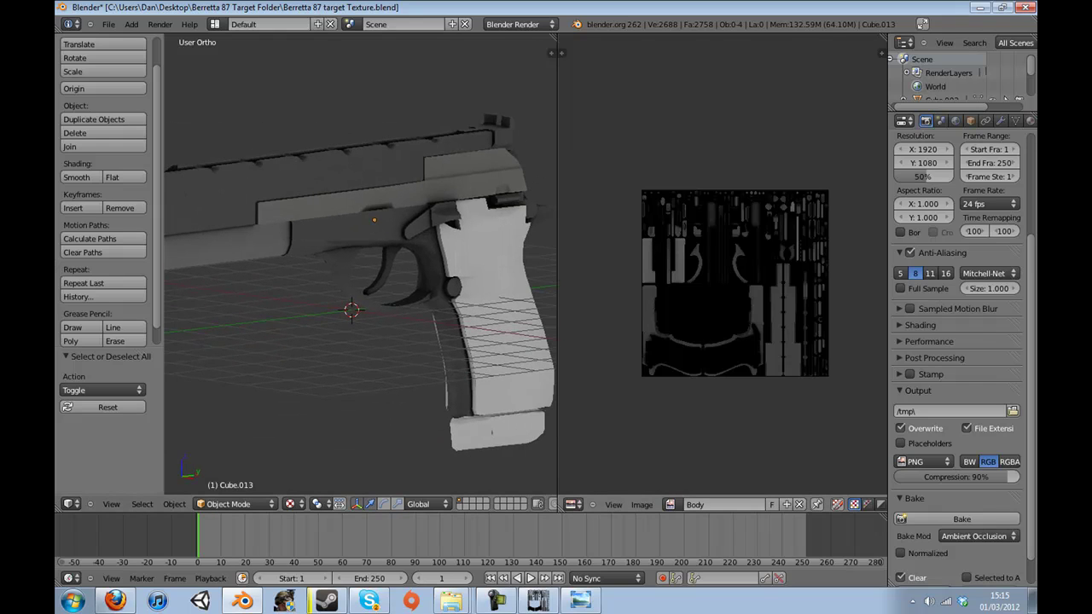
pyautogui.press('KP_6')
pyautogui.press('KP_6')
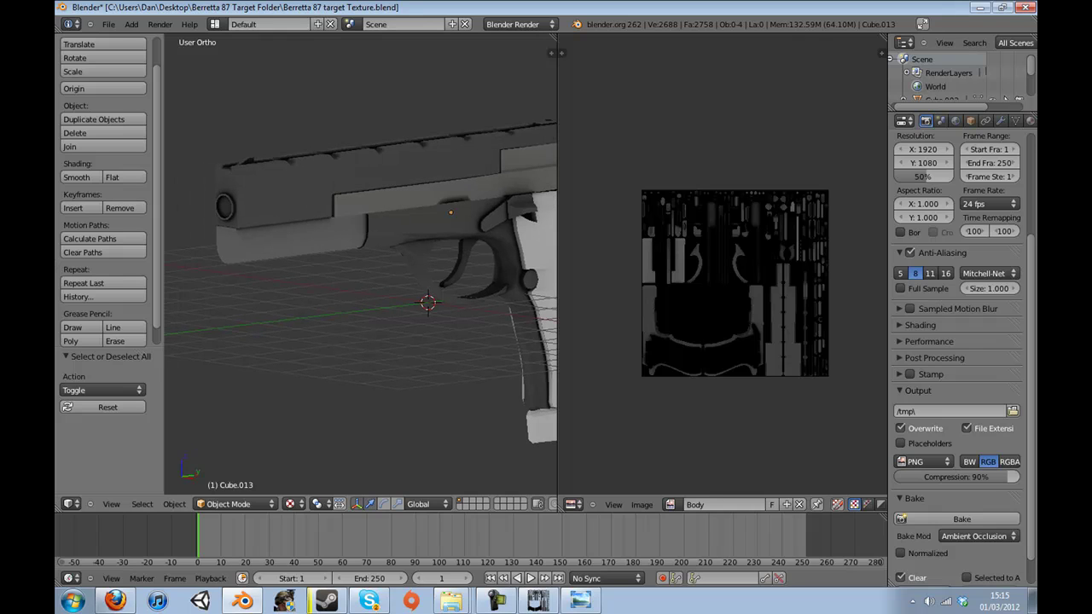
pyautogui.moveTo(384, 281)
pyautogui.mouseDown()
pyautogui.moveTo(337, 277)
pyautogui.moveTo(350, 260)
pyautogui.moveTo(281, 209)
pyautogui.moveTo(383, 282)
pyautogui.mouseUp()
pyautogui.scroll(-2, 360, 265)
pyautogui.scroll(5, 723, 264)
pyautogui.moveTo(700, 256); pyautogui.dragTo(751, 406)
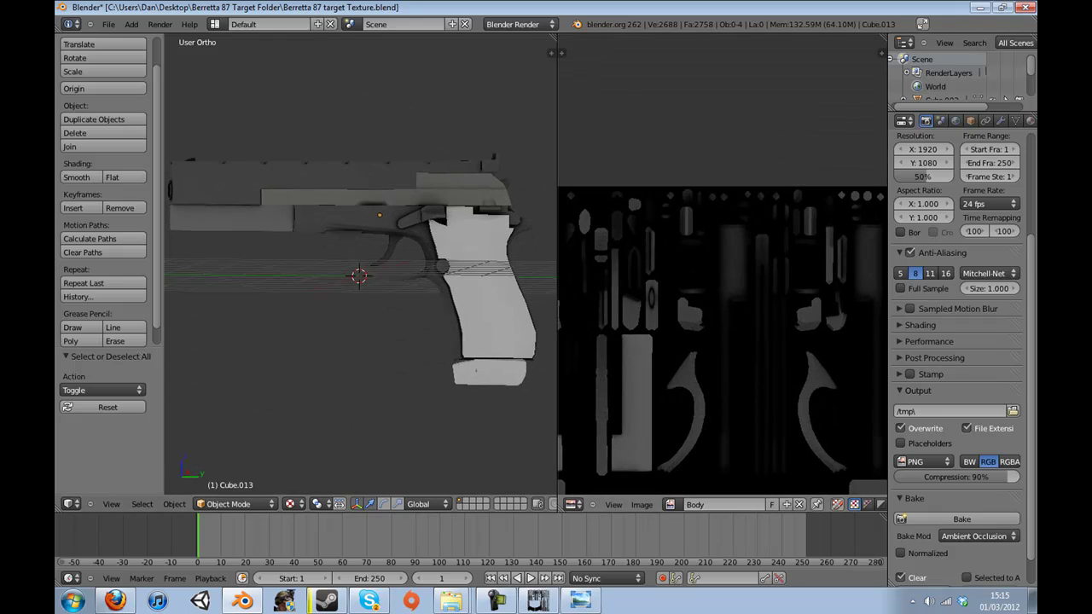
pyautogui.moveTo(358, 273); pyautogui.dragTo(409, 290)
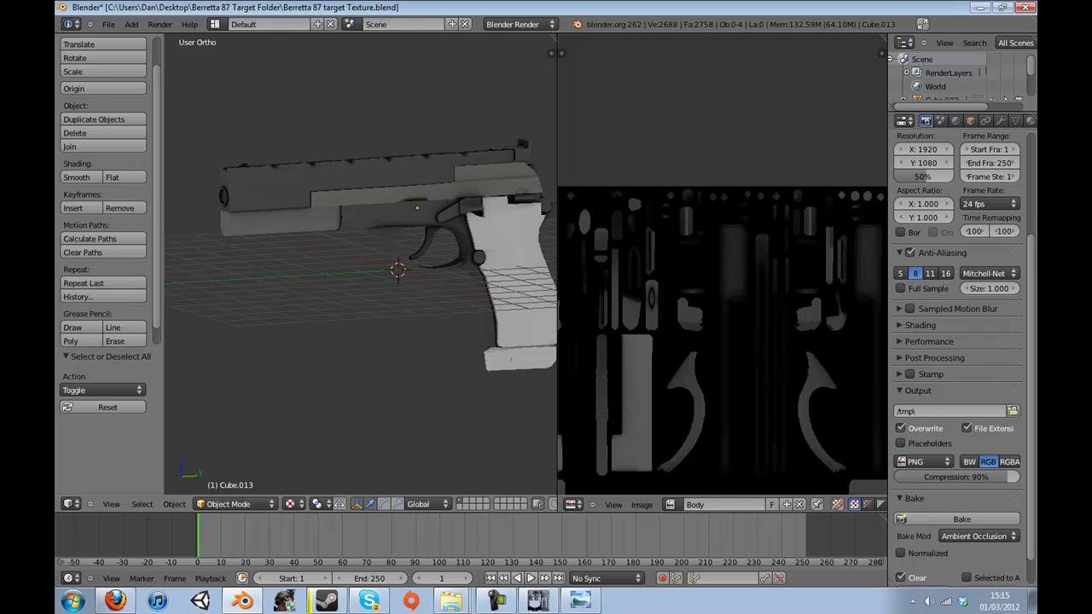
# Select the pistol's grip and bring up its Grip texture in the image editor.
pyautogui.moveTo(409, 281); pyautogui.dragTo(460, 283)
pyautogui.rightClick(462, 282)
pyautogui.press('Tab')
pyautogui.press('Tab')
pyautogui.scroll(-7, 723, 299)
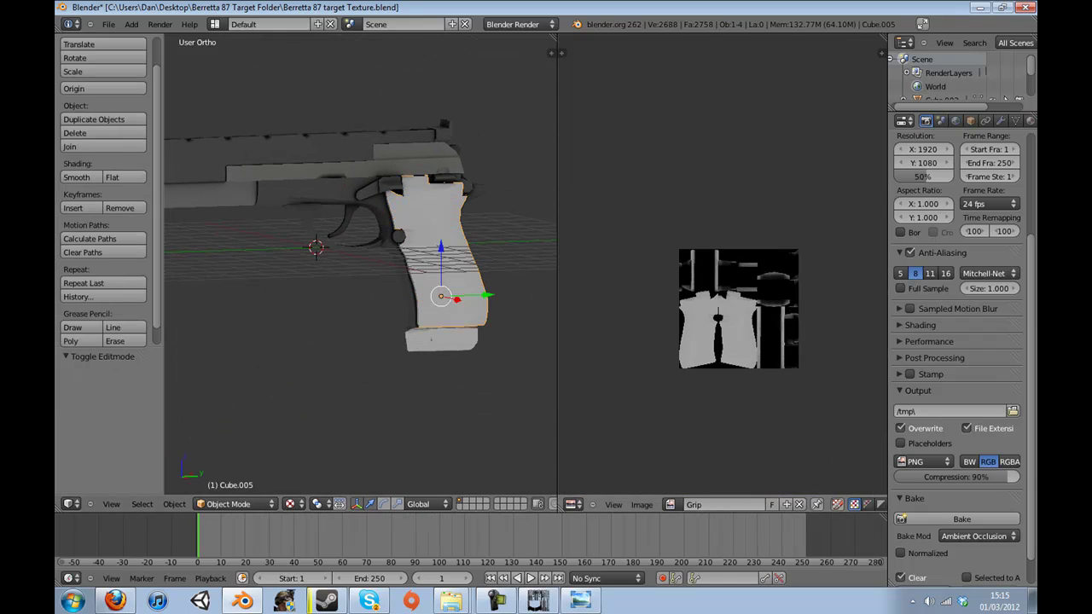
pyautogui.moveTo(722, 299); pyautogui.dragTo(725, 282)
pyautogui.scroll(4, 738, 291)
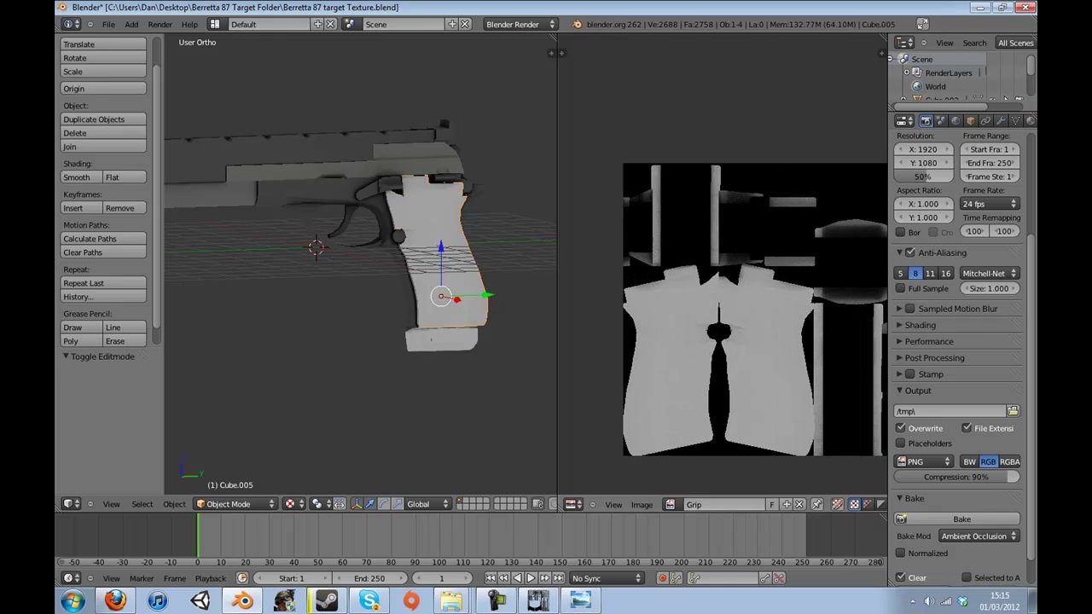
# Compare the untextured grip with the grip in the reference picture Berretta 87 Target.png.
pyautogui.moveTo(426, 286); pyautogui.dragTo(391, 273)
pyautogui.scroll(-1, 396, 268)
pyautogui.press('a')
pyautogui.rightClick(399, 256)
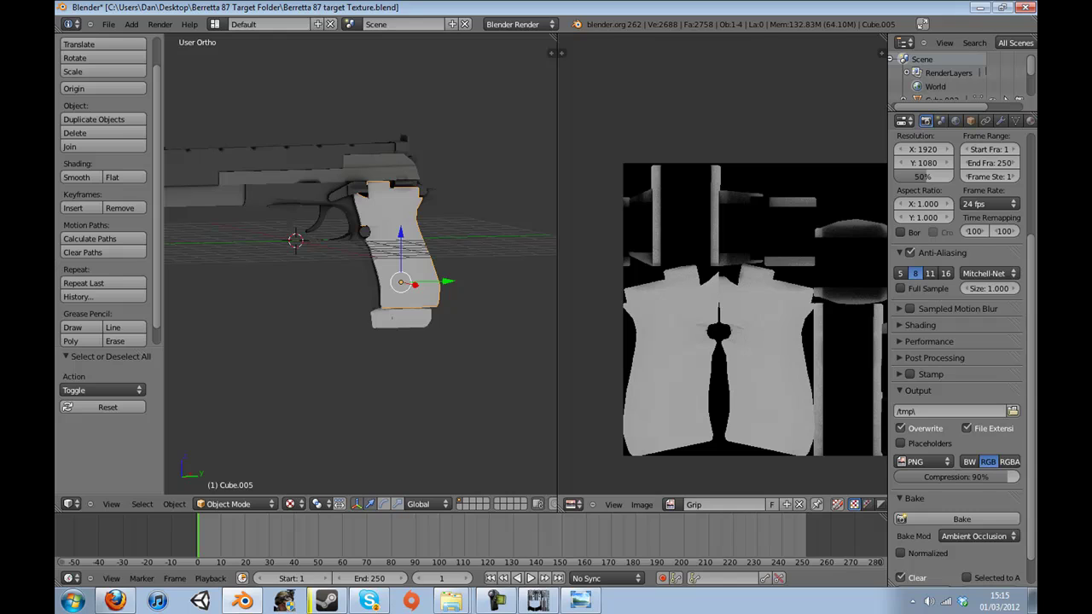
pyautogui.click(581, 601)
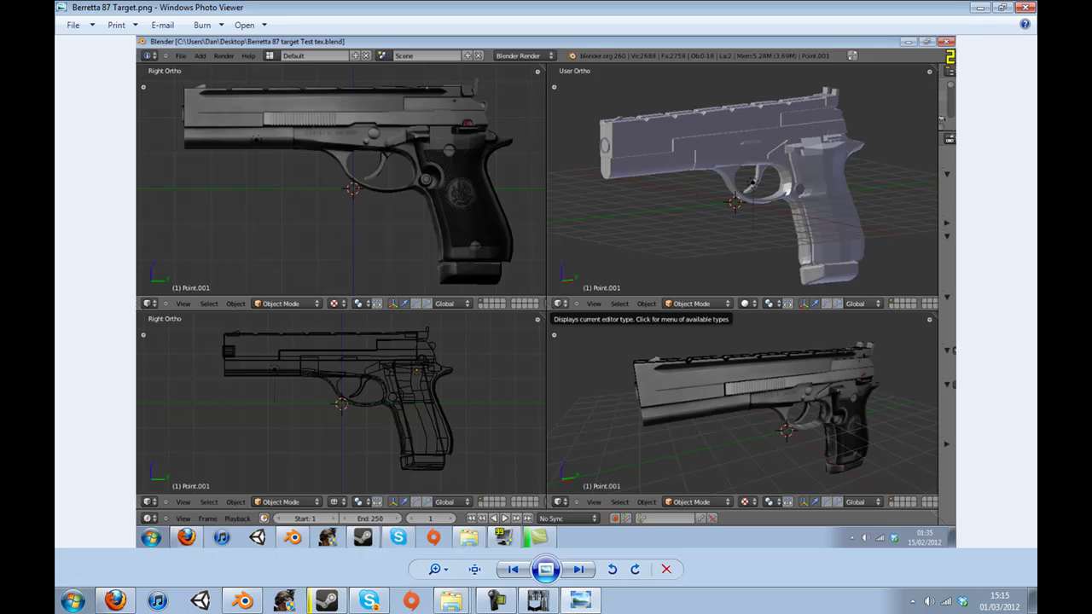
# Open Grip.png from the Berretta 87 Target Folder in GIMP and dismiss the error message.
pyautogui.click(539, 600)
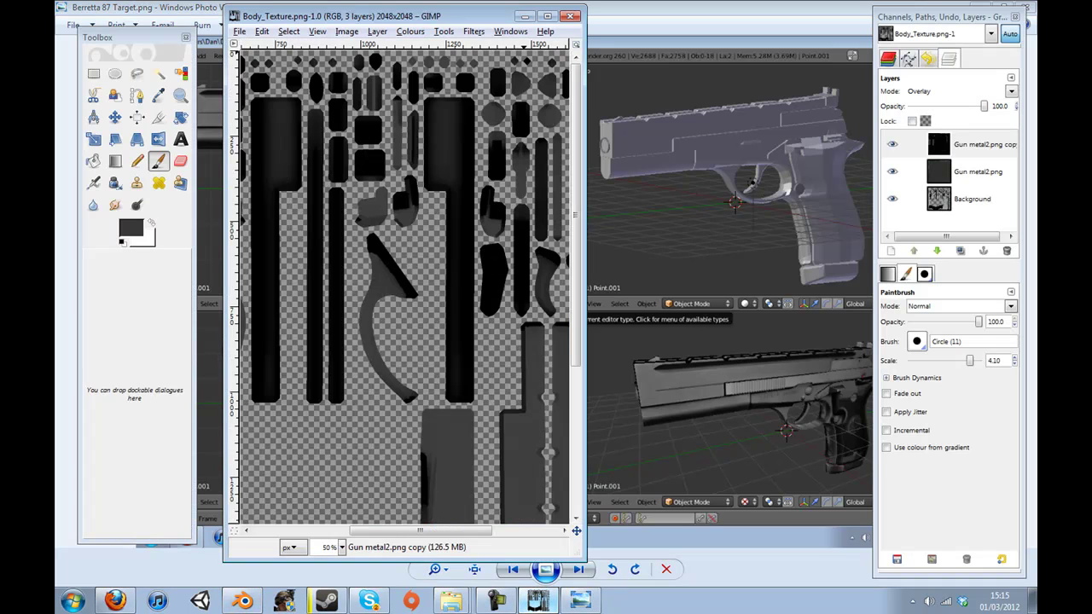
pyautogui.moveTo(451, 601)
pyautogui.click(424, 569)
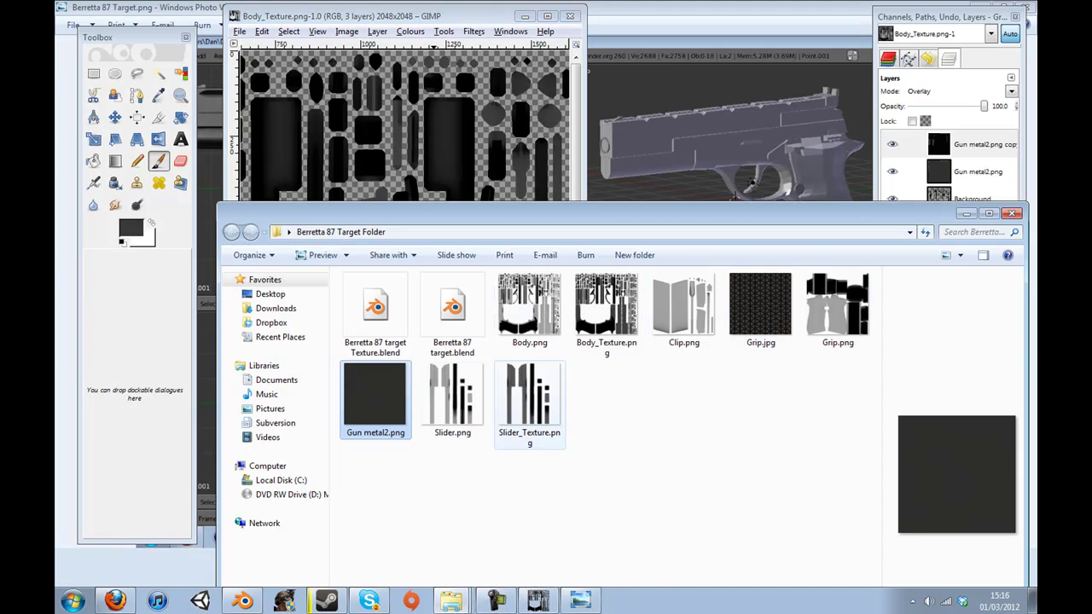
pyautogui.rightClick(825, 307)
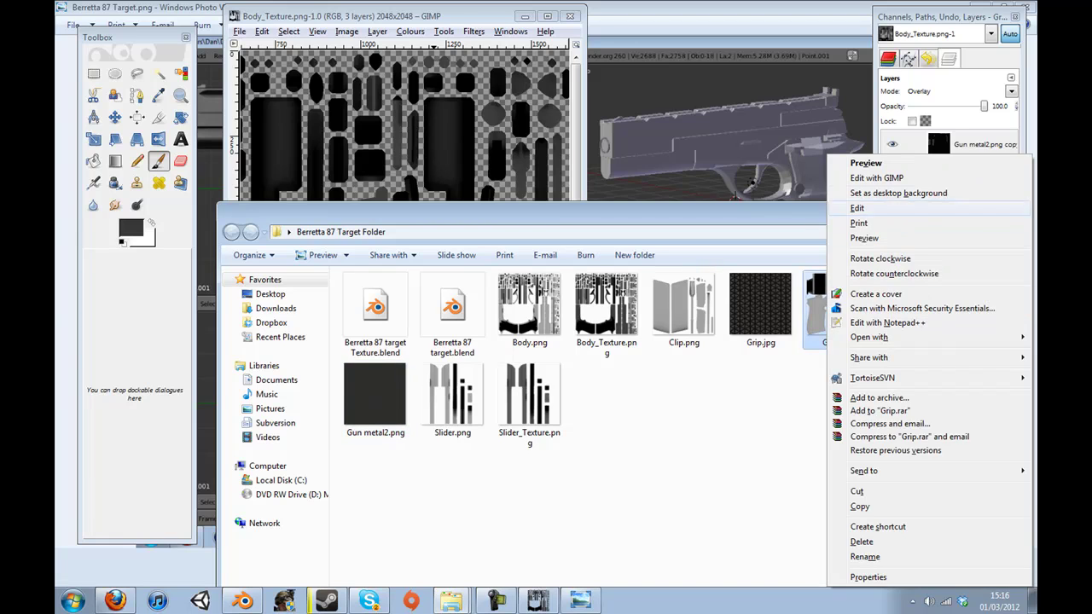
pyautogui.click(876, 177)
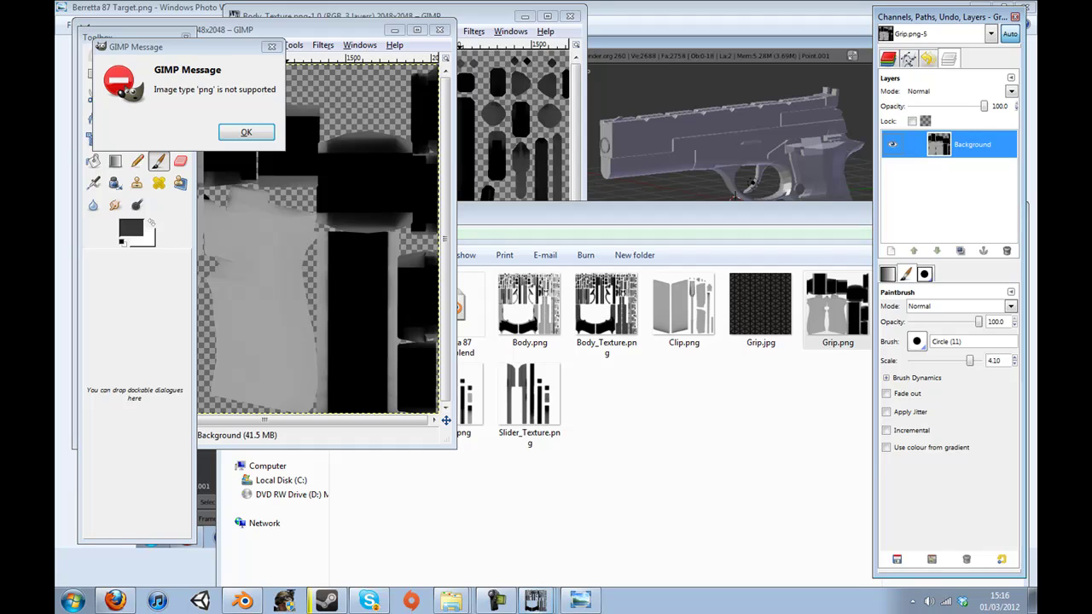
pyautogui.click(246, 131)
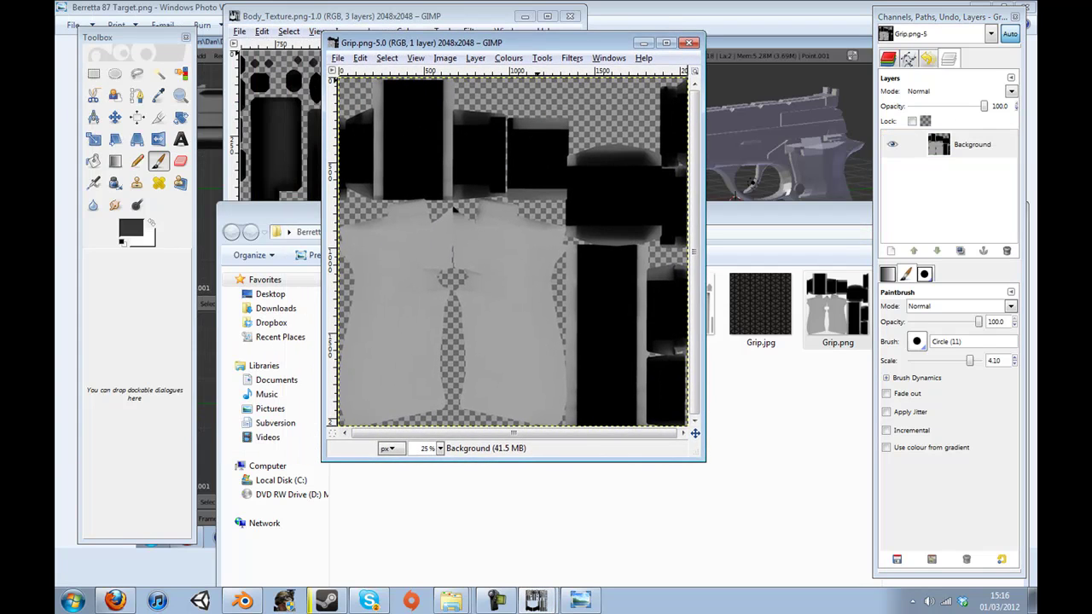
# Add Grip.jpg from the folder as a new layer in Grip.png and move it to the canvas's lower-left corner.
pyautogui.click(497, 600)
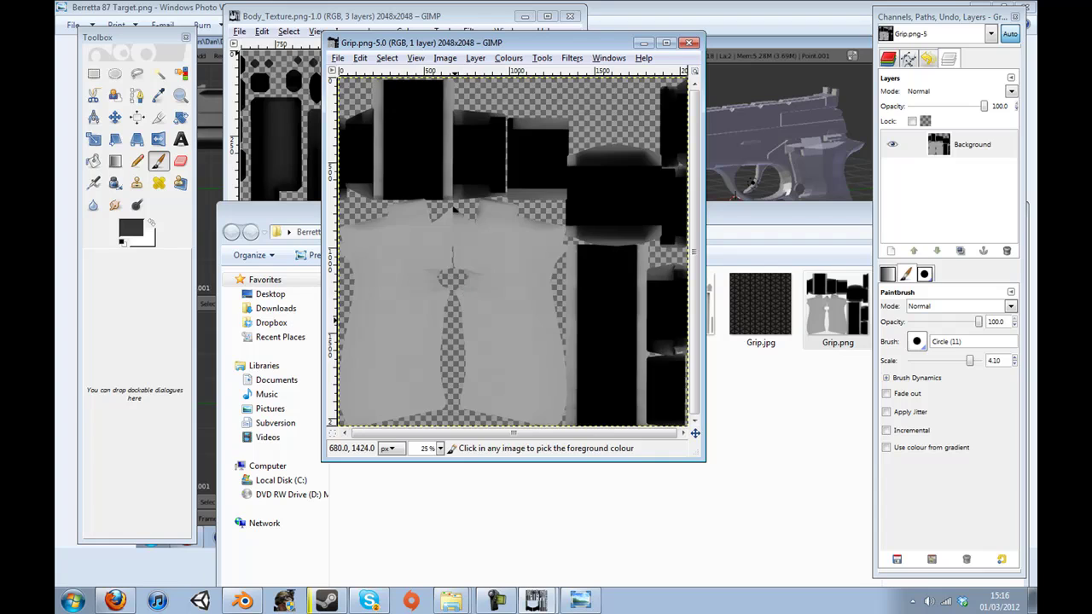
pyautogui.press('-')
pyautogui.moveTo(760, 309); pyautogui.dragTo(450, 319)
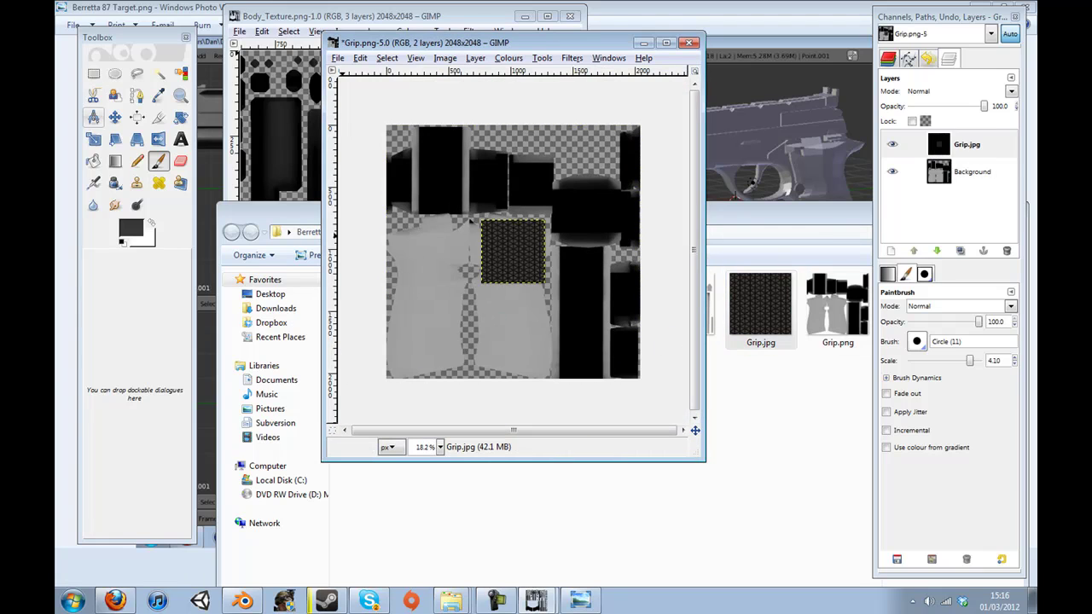
pyautogui.click(114, 116)
pyautogui.press('+')
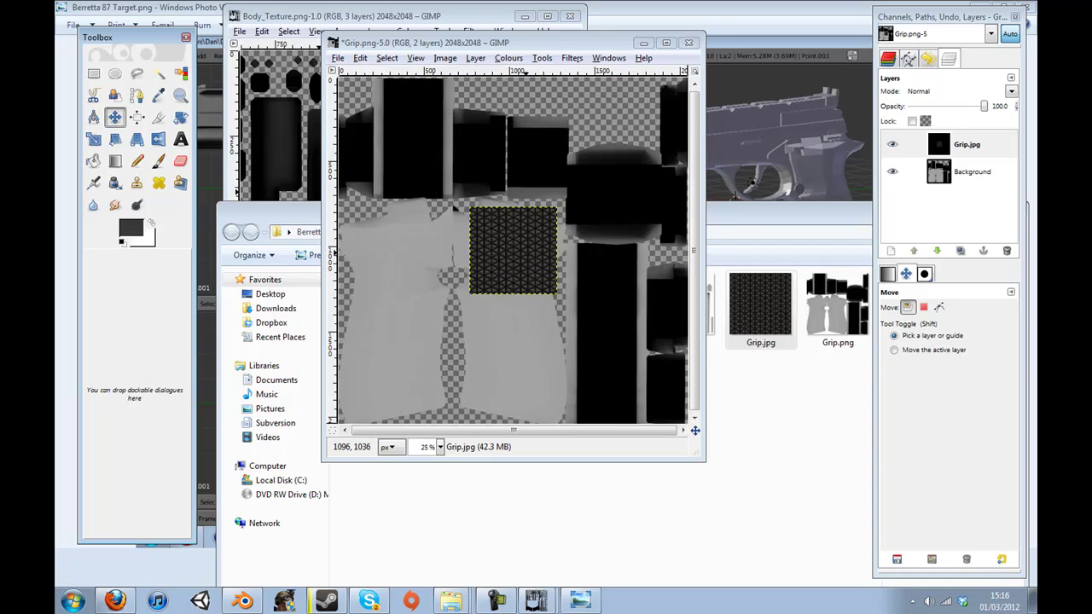
pyautogui.moveTo(514, 251); pyautogui.dragTo(408, 338)
pyautogui.scroll(1, 437, 319)
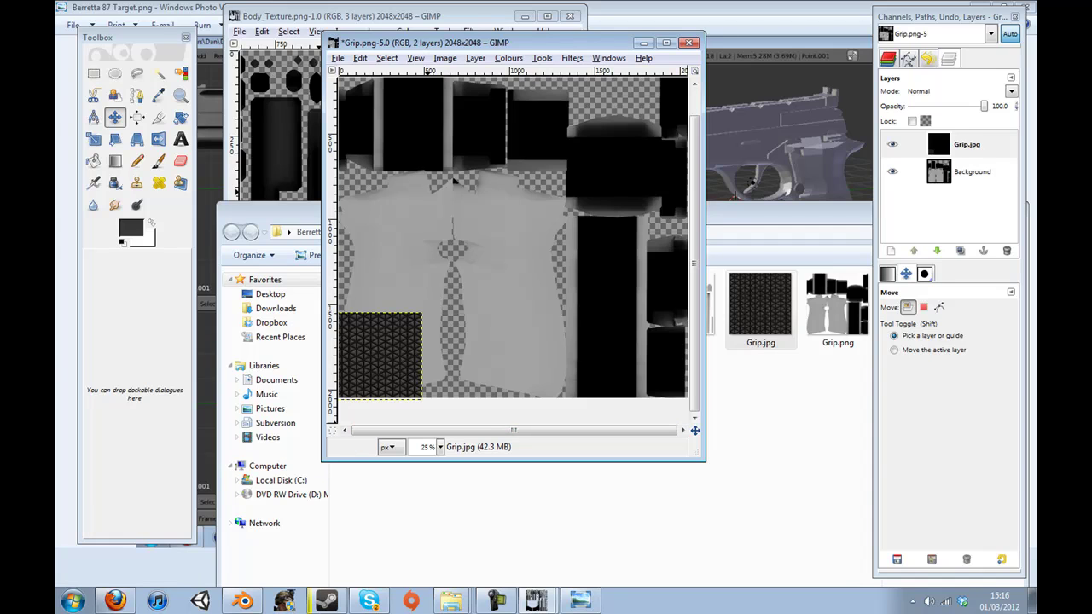
# Scale the Grip.jpg pattern layer down from its upper-right corner, keeping its aspect ratio.
pyautogui.hotkey('ctrl', 'j')
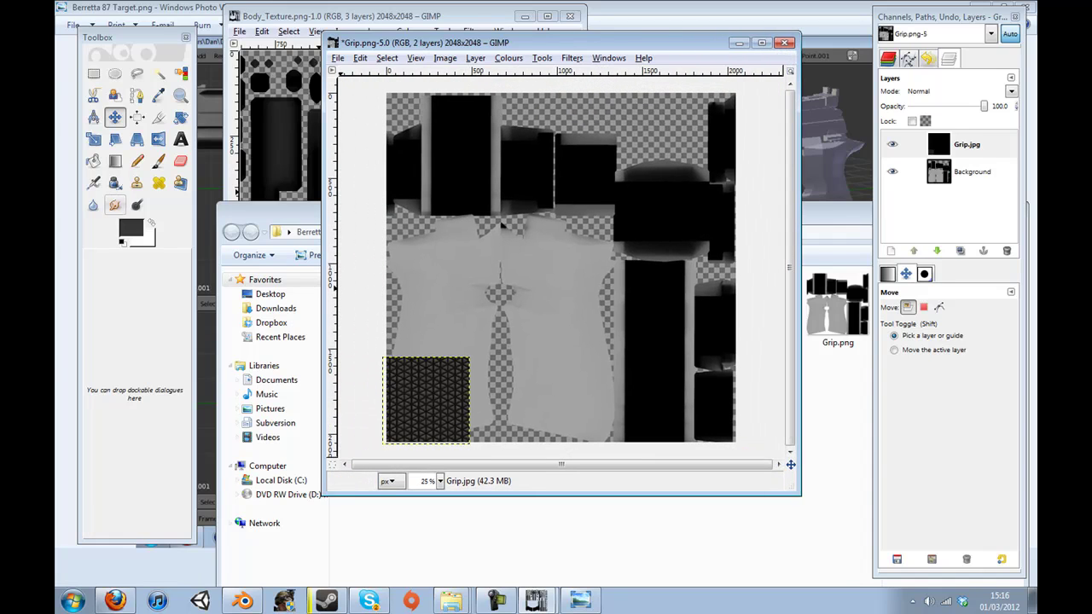
pyautogui.click(94, 139)
pyautogui.click(474, 360)
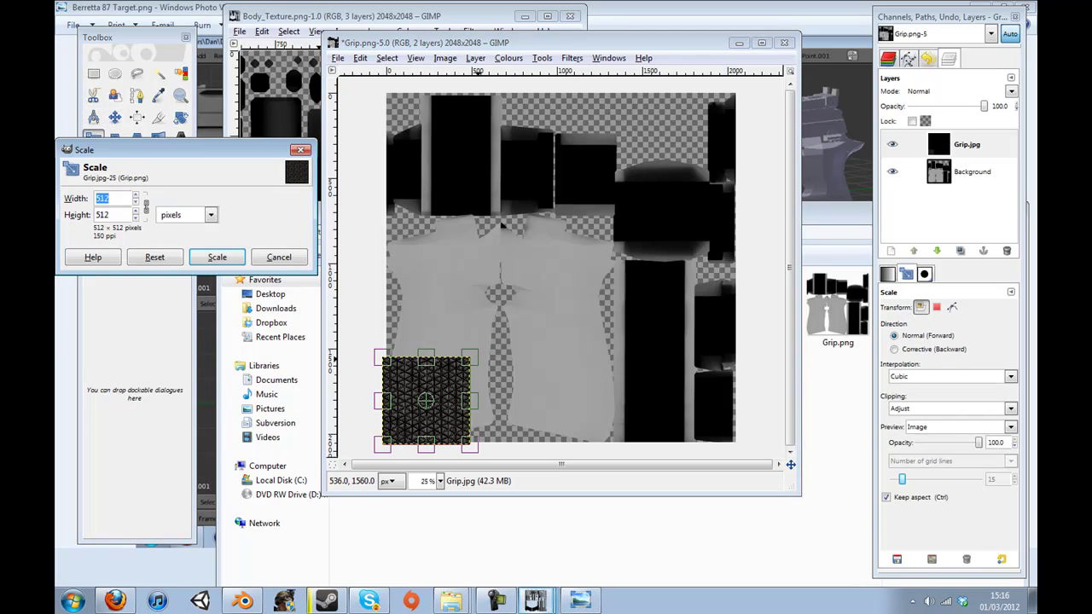
pyautogui.moveTo(469, 354); pyautogui.dragTo(448, 384)
pyautogui.click(216, 257)
# Duplicate the Grip.jpg layer, place the copy flush against the original's right edge and merge it down.
pyautogui.scroll(2, 533, 354)
pyautogui.moveTo(550, 465); pyautogui.dragTo(488, 465)
pyautogui.rightClick(981, 150)
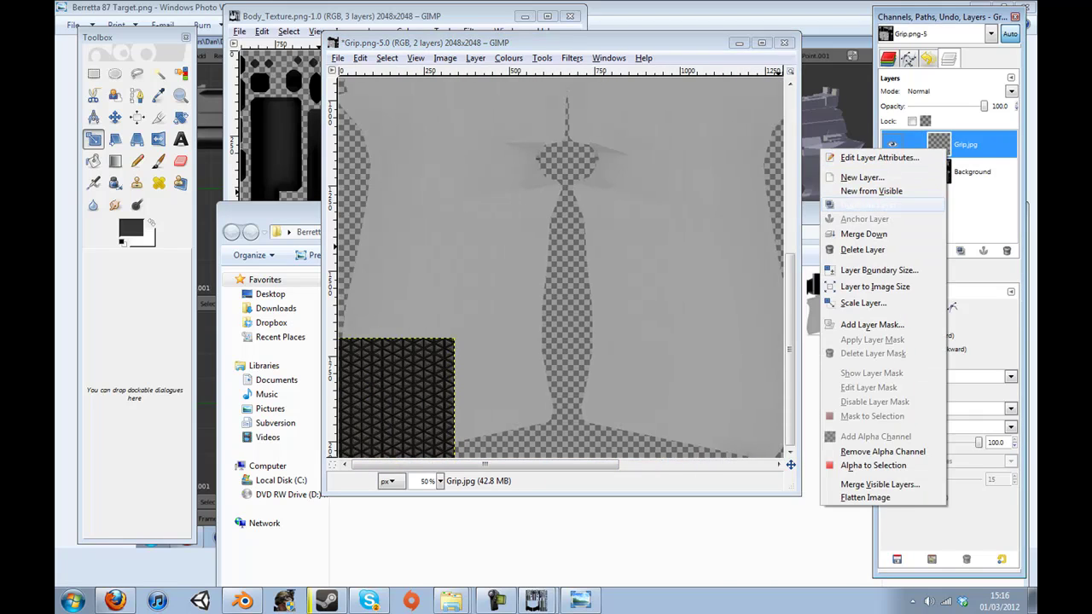
pyautogui.click(861, 203)
pyautogui.click(114, 117)
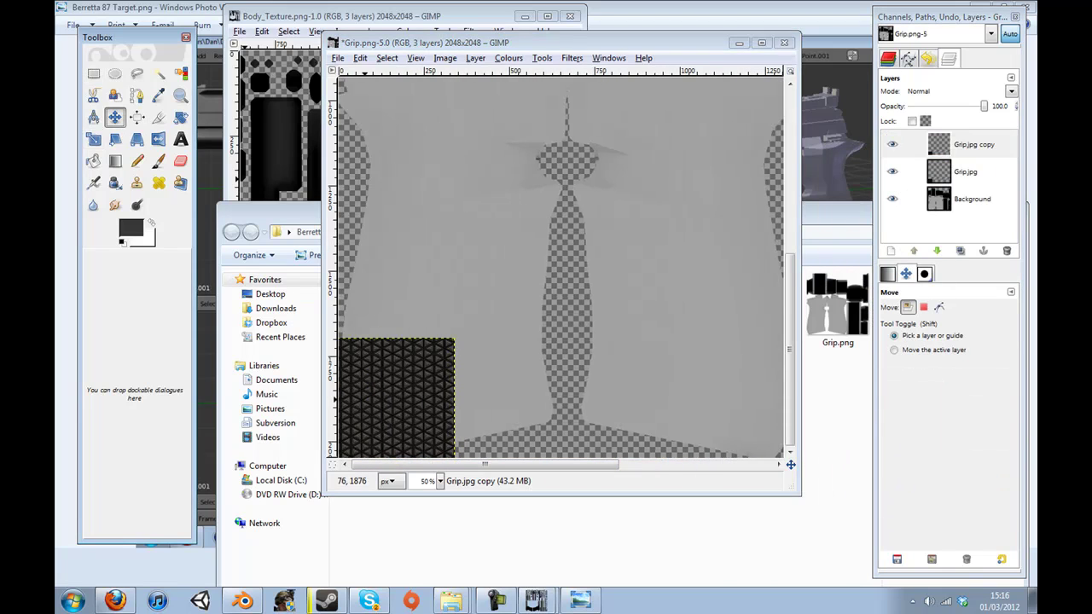
pyautogui.moveTo(356, 398); pyautogui.dragTo(513, 399)
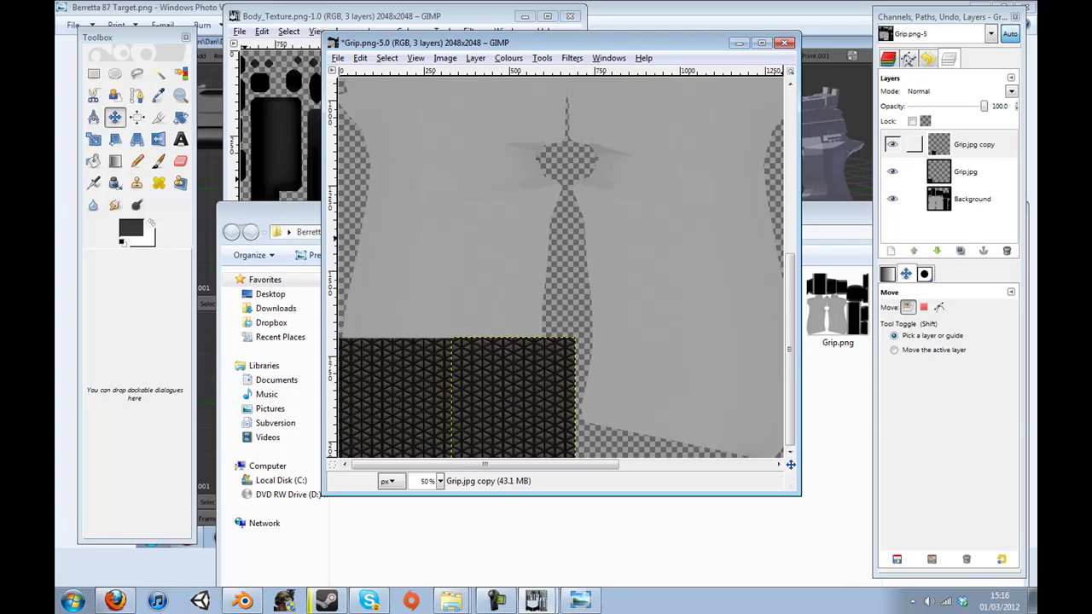
pyautogui.rightClick(963, 156)
pyautogui.click(879, 243)
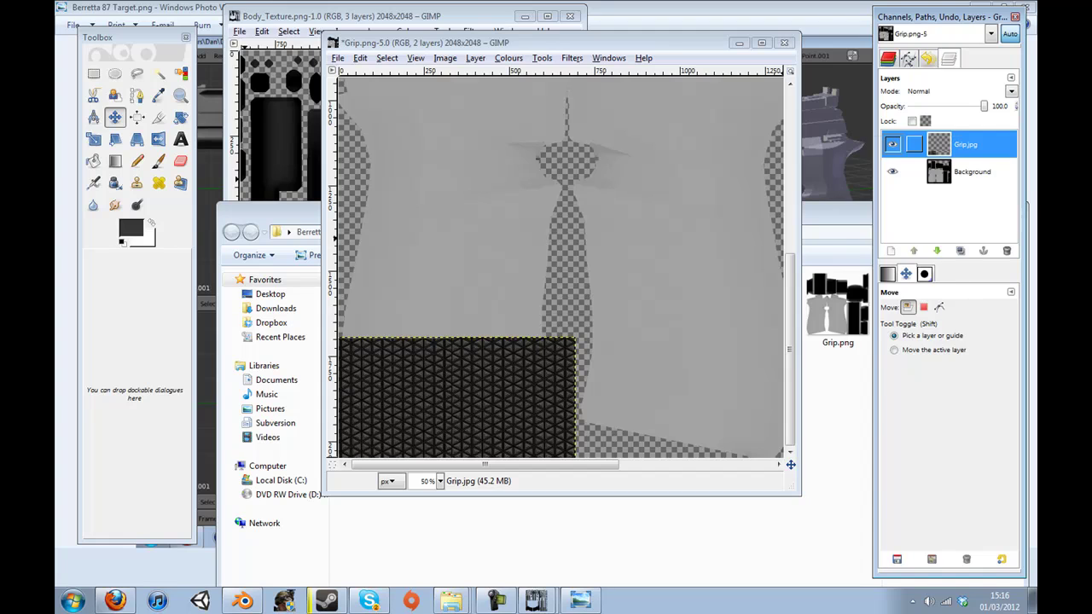
# Duplicate the two-tile pattern strip, extend it rightward with the copy along the canvas's lower edge and merge the copy down.
pyautogui.rightClick(963, 139)
pyautogui.click(883, 192)
pyautogui.moveTo(391, 399); pyautogui.dragTo(695, 398)
pyautogui.rightClick(962, 145)
pyautogui.click(881, 232)
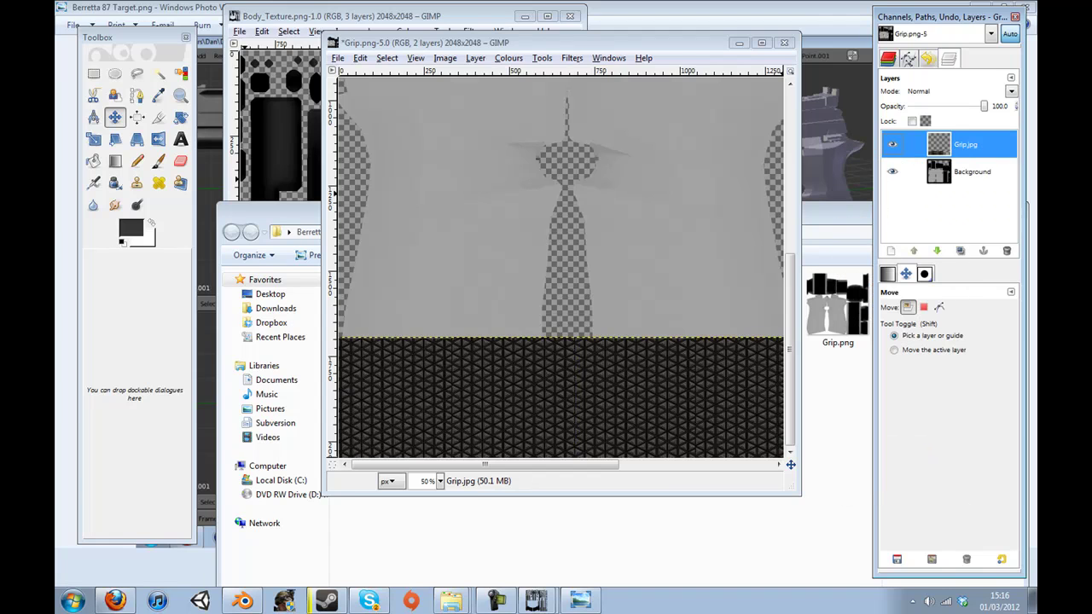
pyautogui.click(553, 408)
pyautogui.scroll(-2, 551, 413)
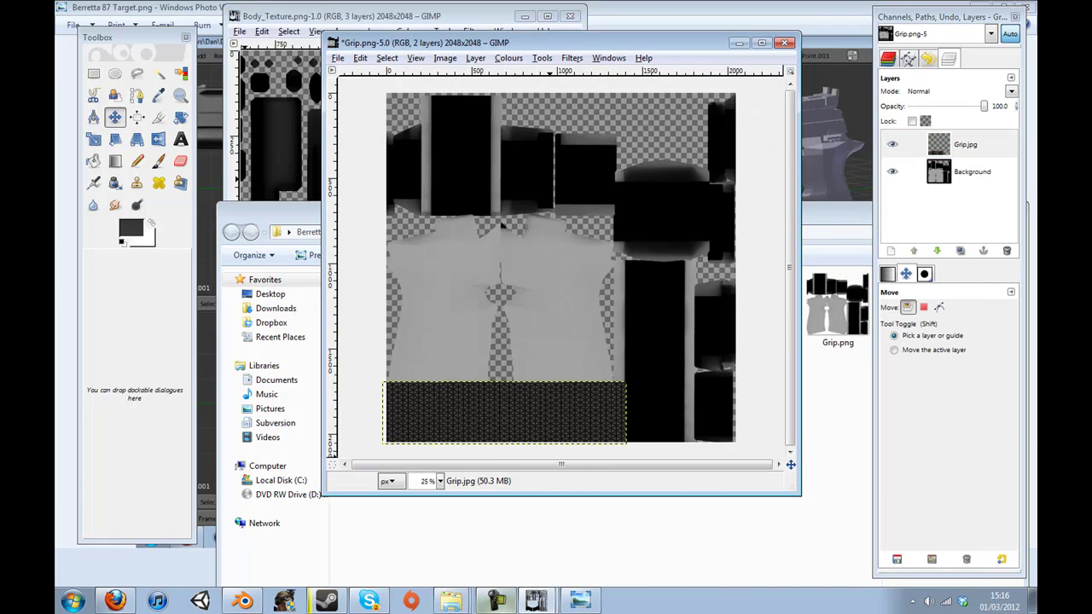
pyautogui.click(497, 601)
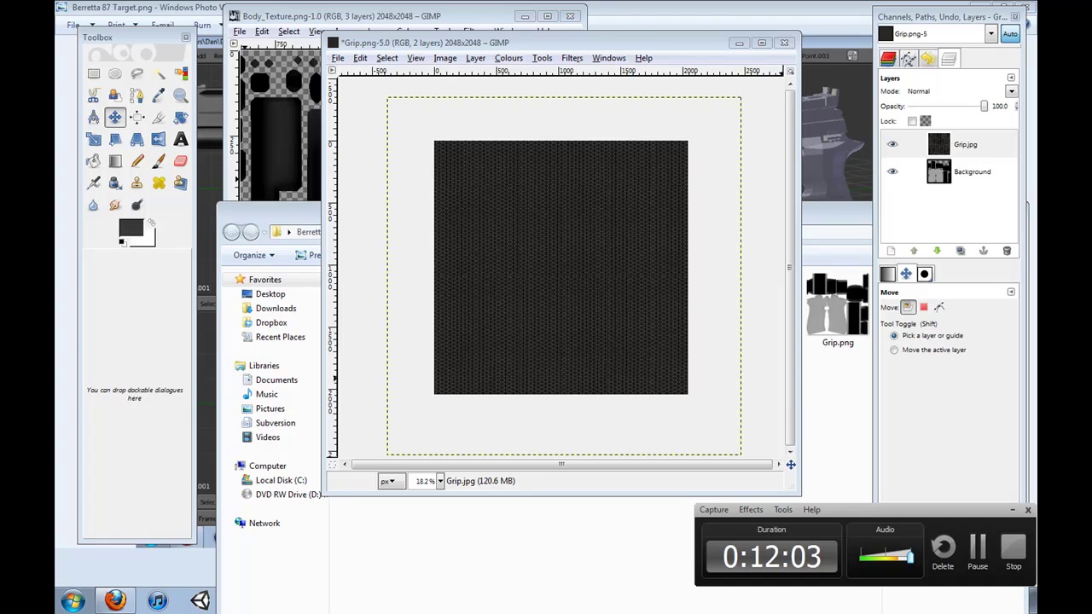
pyautogui.click(595, 42)
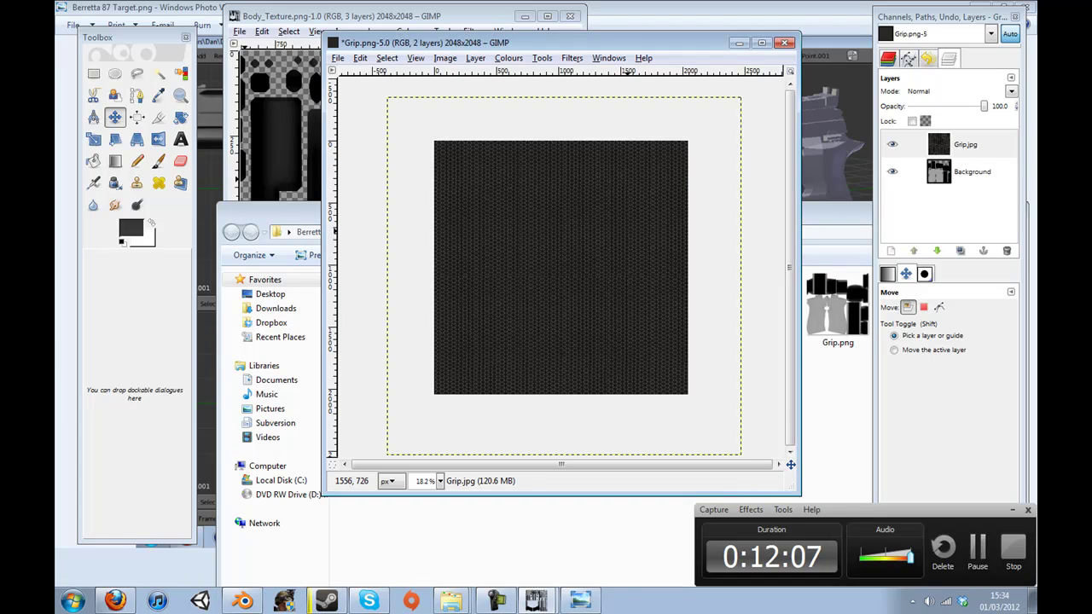
# Set the blend mode of the Grip.jpg pattern layer to Overlay.
pyautogui.scroll(1, 635, 233)
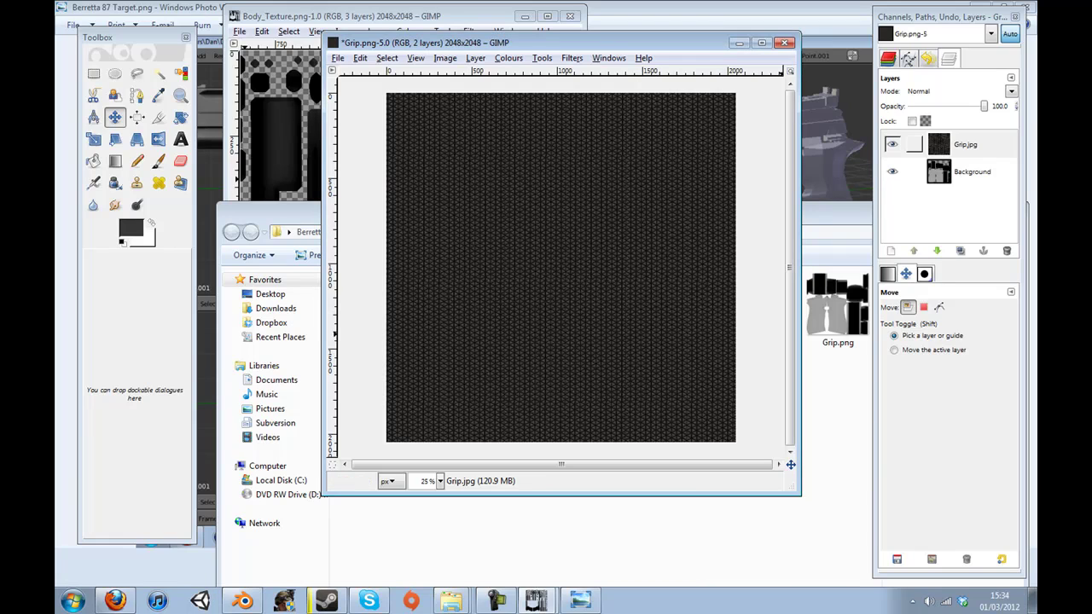
pyautogui.click(965, 144)
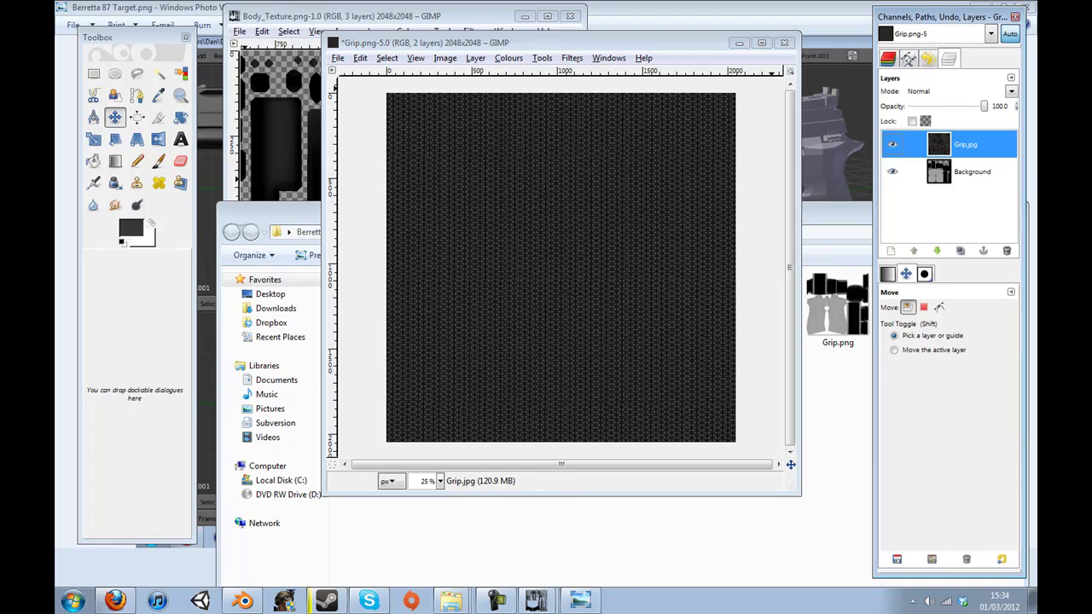
pyautogui.click(959, 91)
pyautogui.click(956, 189)
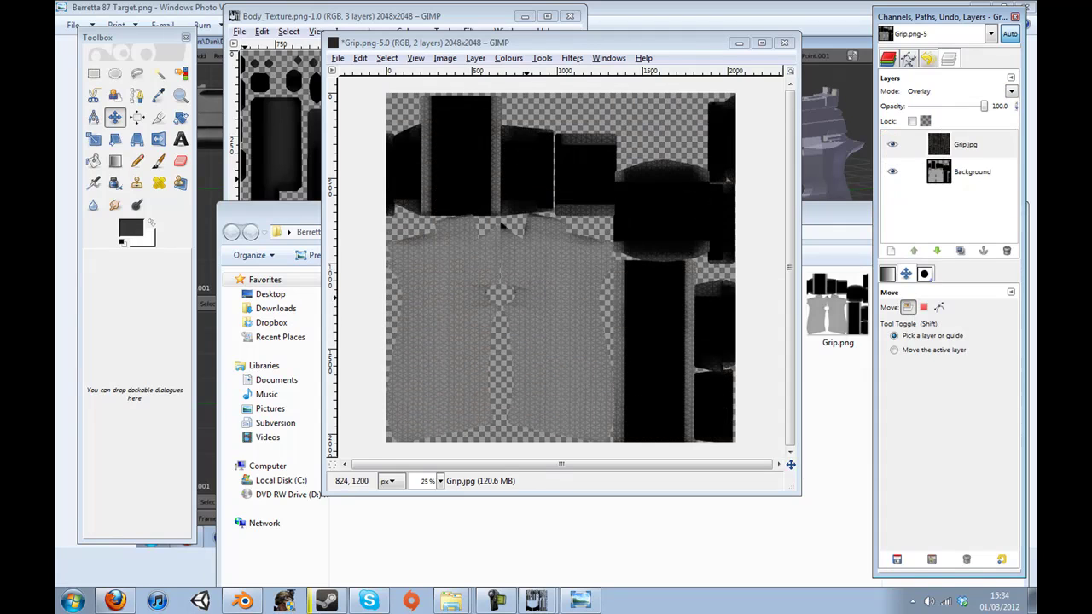
# Duplicate the Overlay Grip.jpg layer twice to darken and strengthen the grip pattern.
pyautogui.rightClick(954, 141)
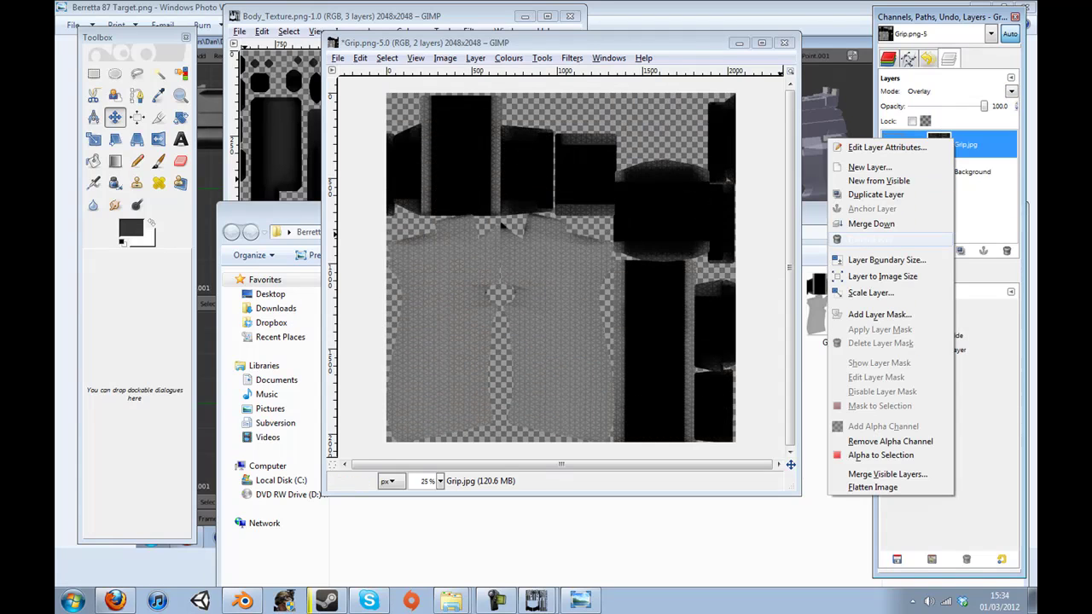
pyautogui.click(879, 195)
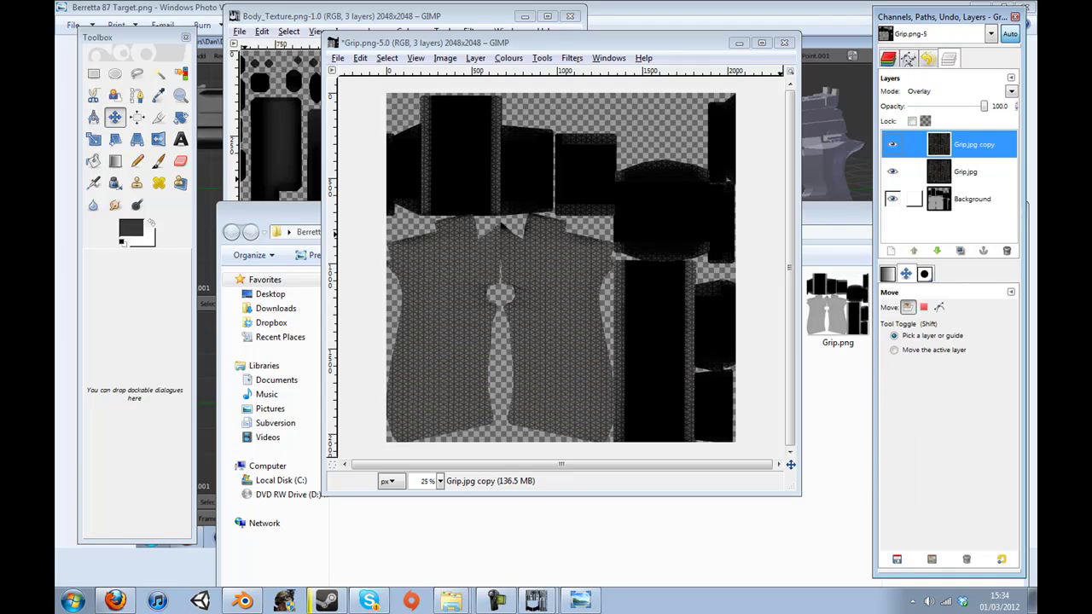
pyautogui.rightClick(947, 150)
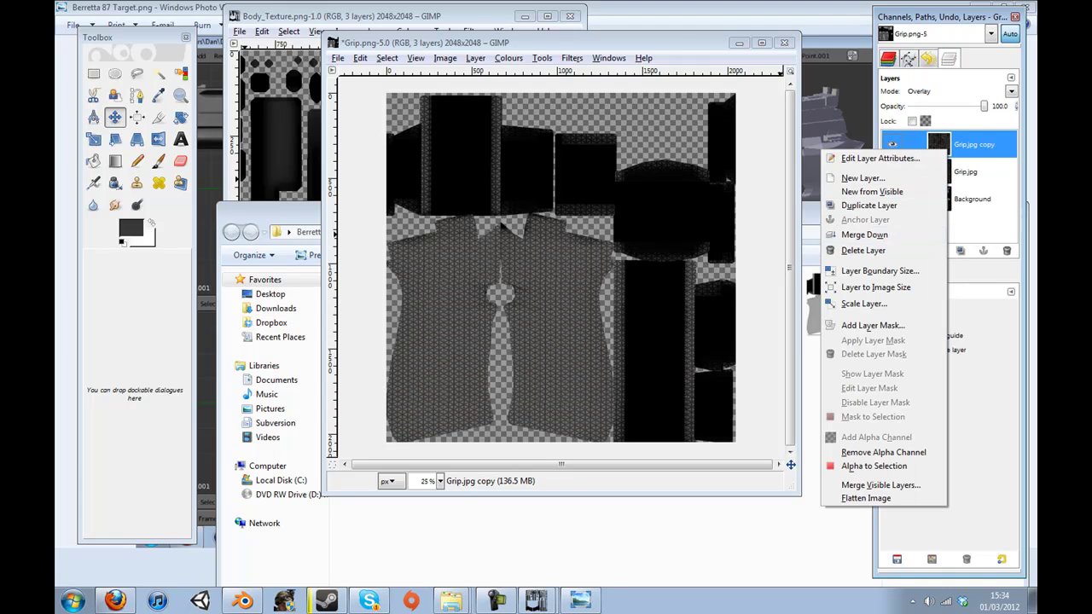
pyautogui.click(868, 205)
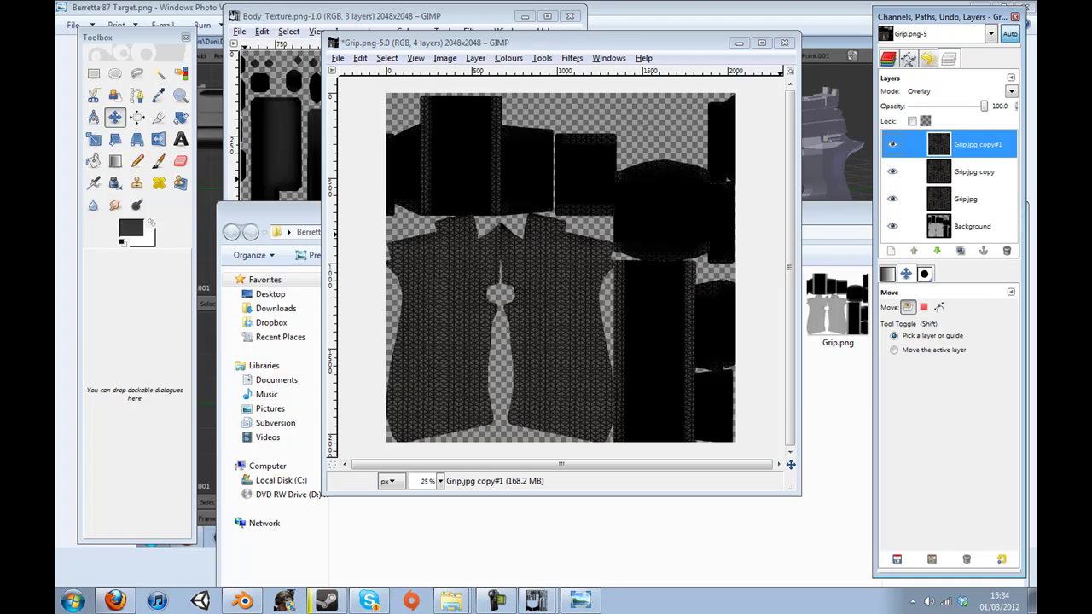
# Darken the topmost Grip.jpg copy with Levels by raising the black input level to 46.
pyautogui.click(509, 58)
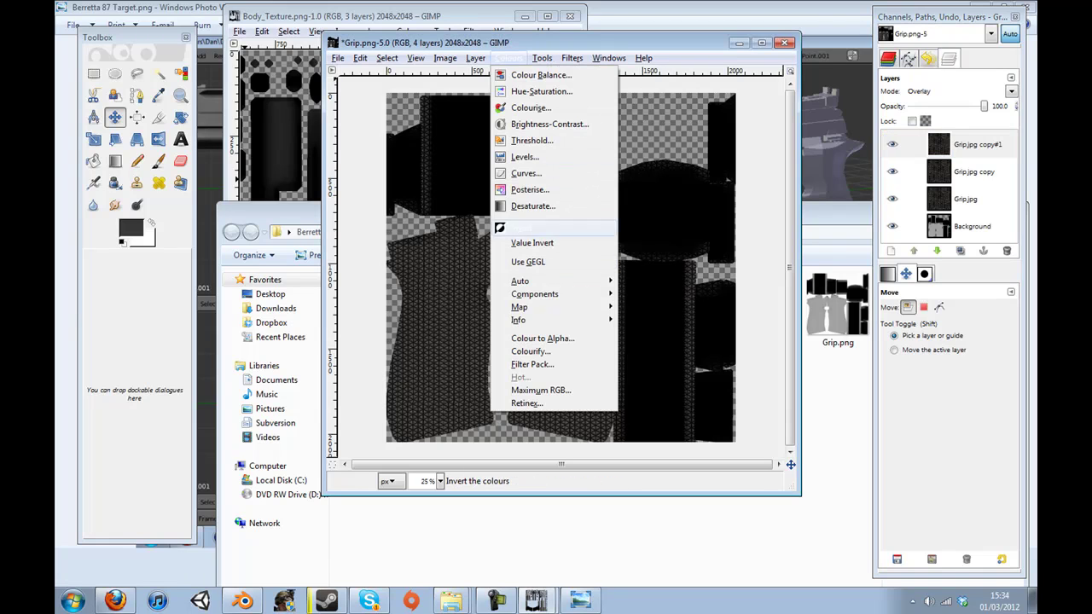
pyautogui.click(529, 157)
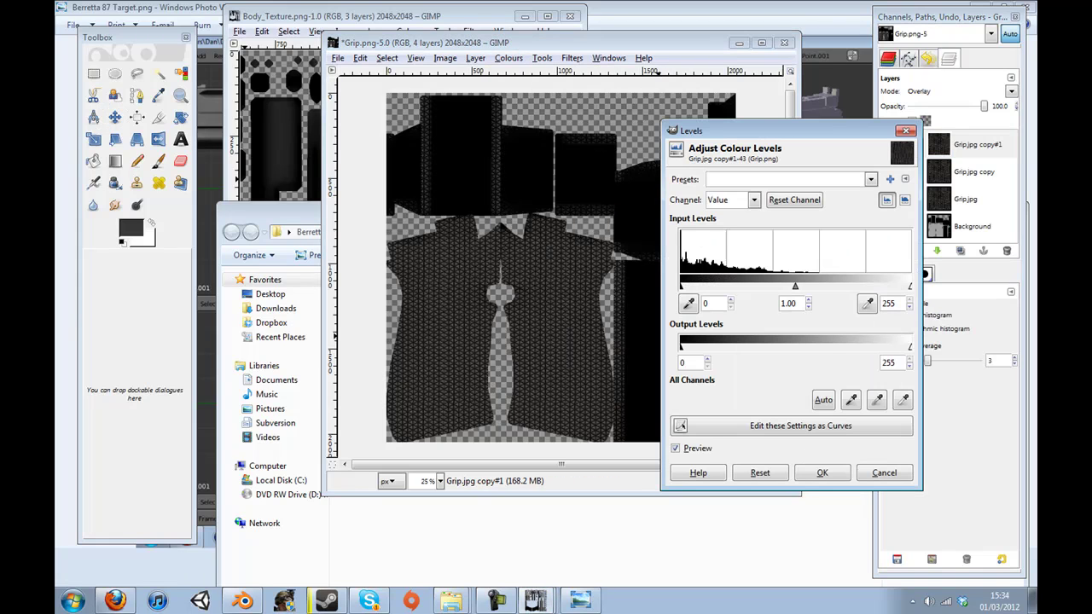
pyautogui.moveTo(681, 287); pyautogui.dragTo(700, 287)
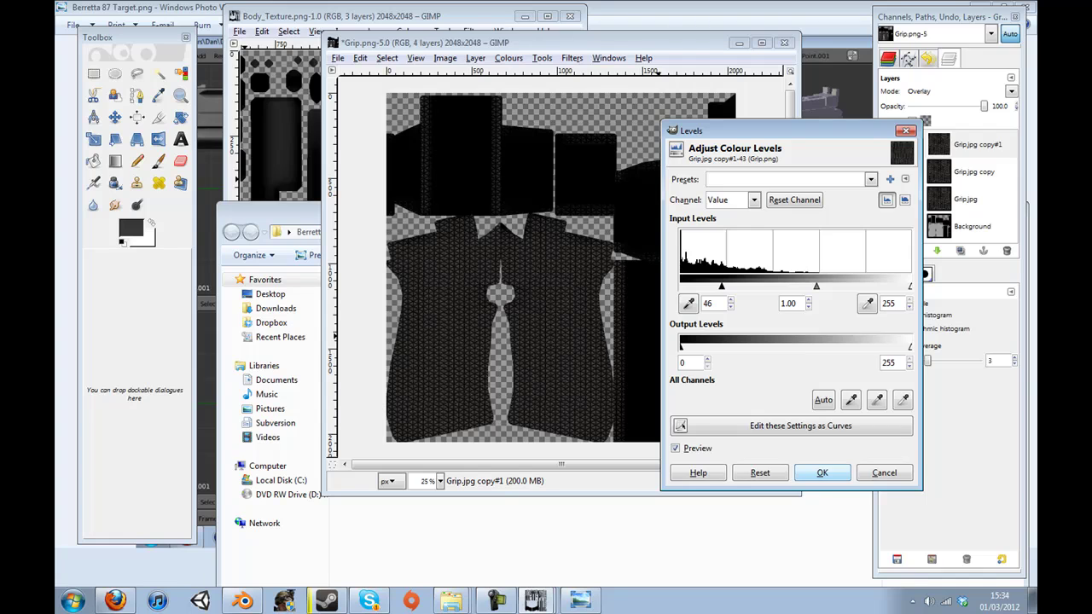
pyautogui.click(822, 473)
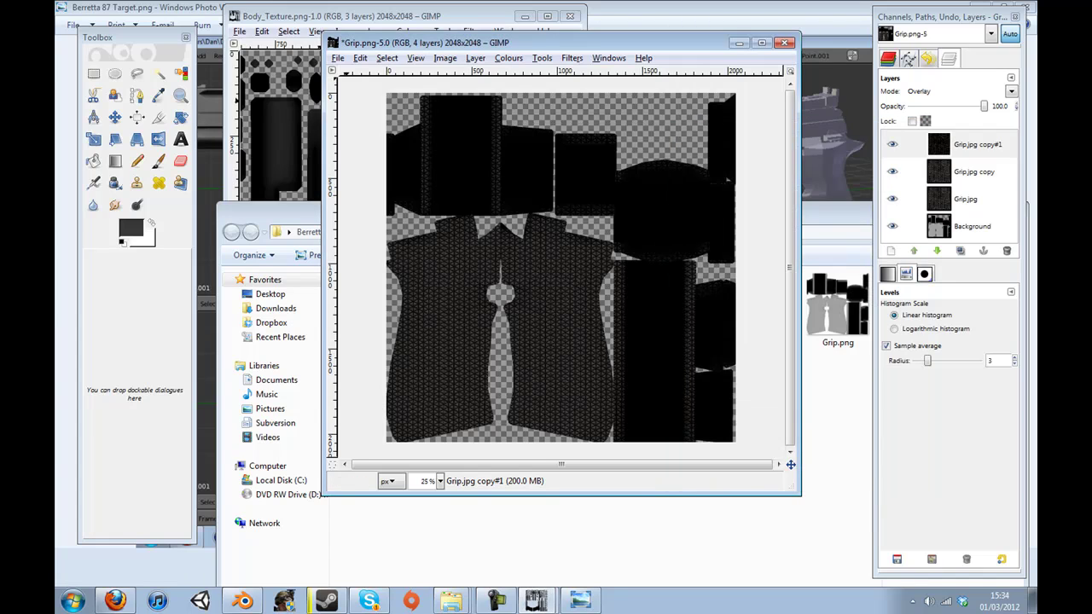
# Save the image as Grip_Texture.png in the Berretta 87 Target Folder, merging visible layers and keeping the default PNG options.
pyautogui.click(338, 57)
pyautogui.click(367, 180)
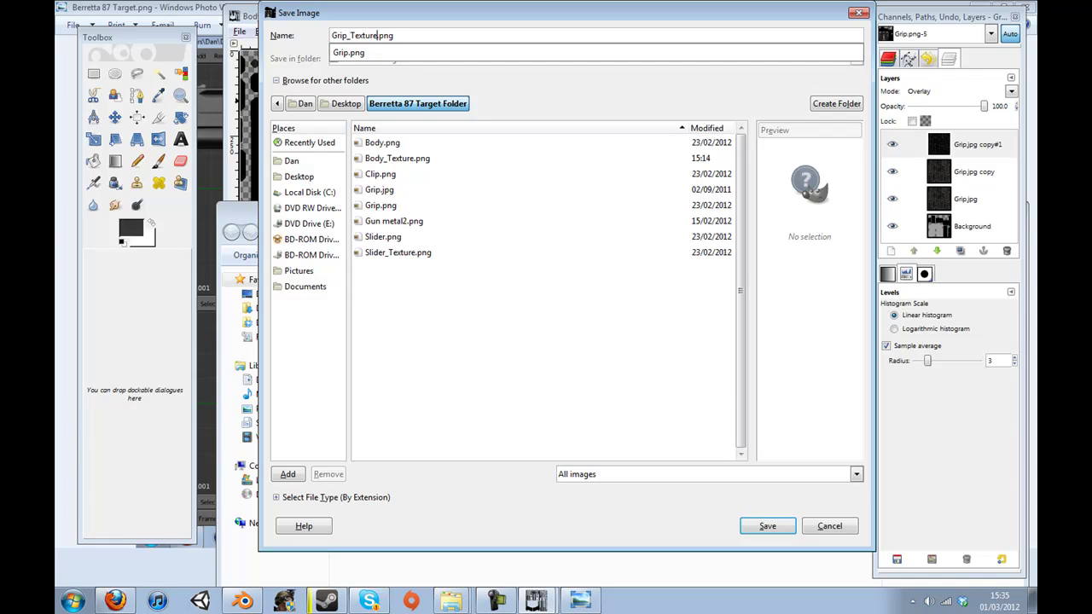
pyautogui.press('Return')
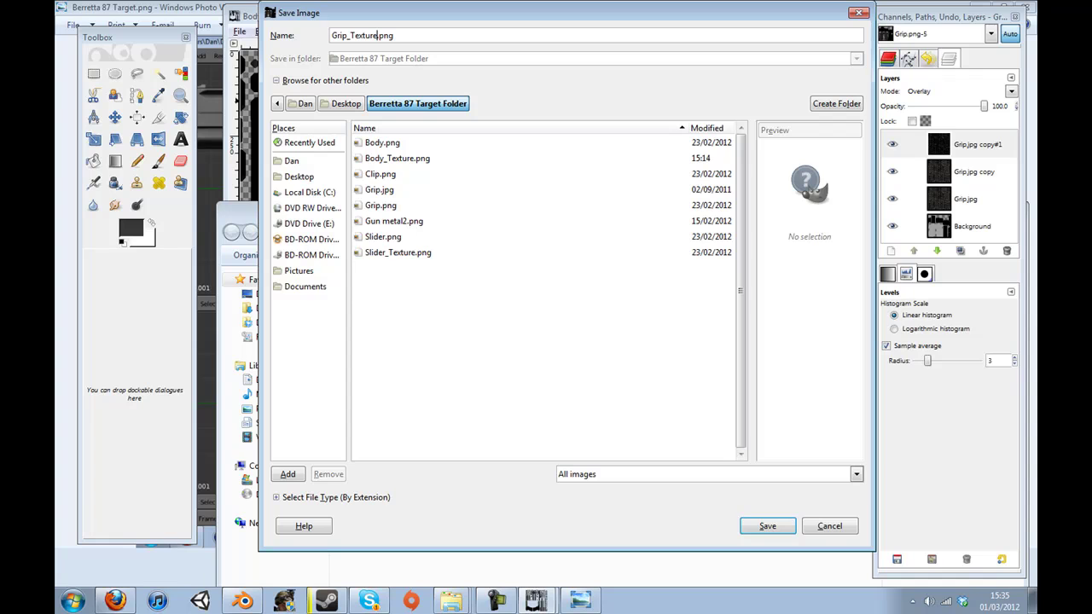
pyautogui.press('Return')
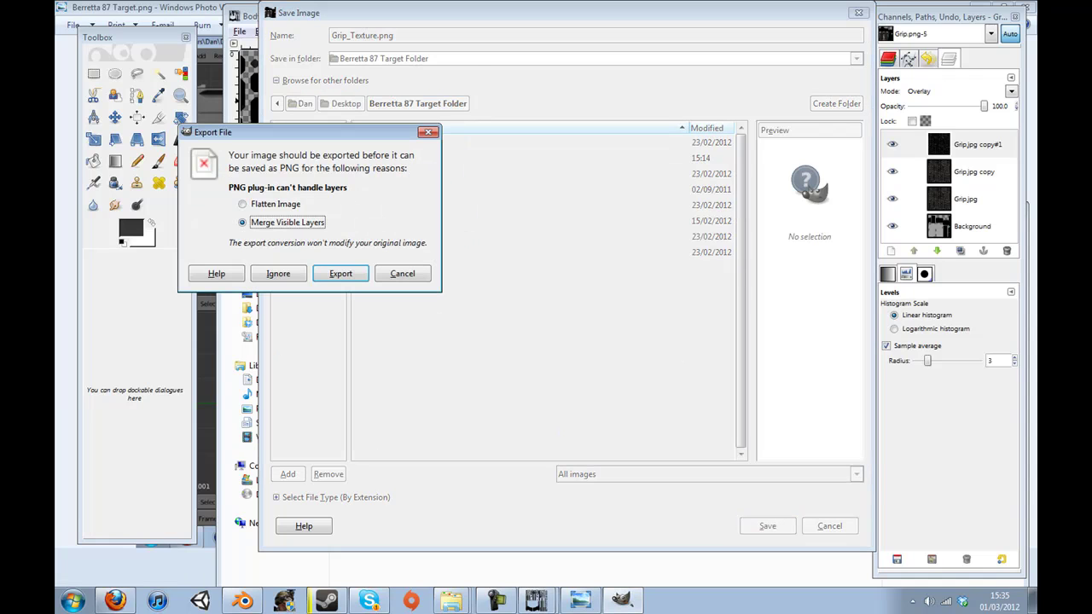
pyautogui.press('Return')
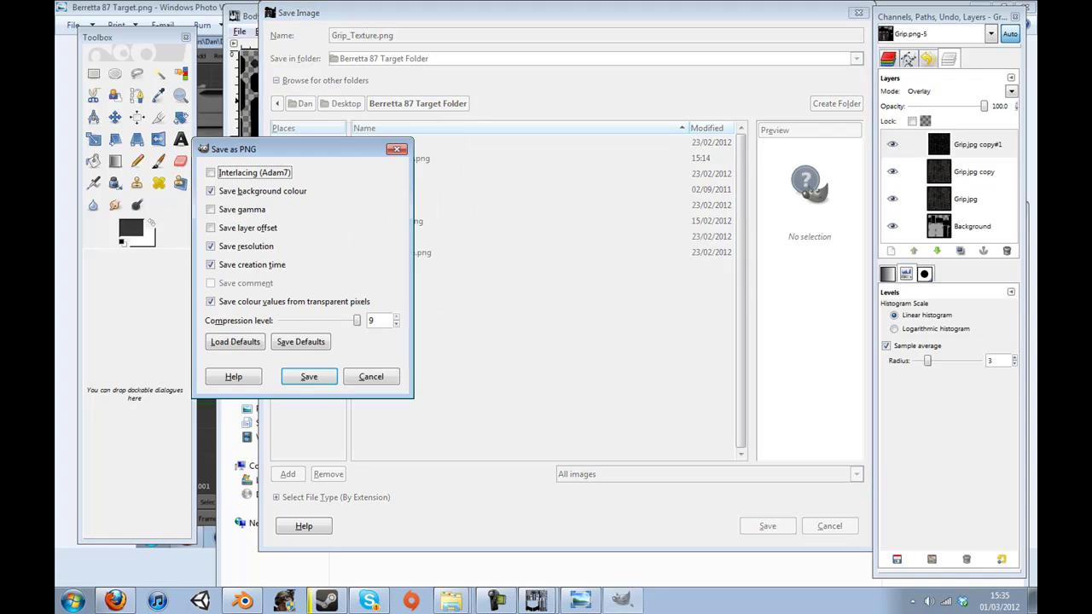
pyautogui.press('Return')
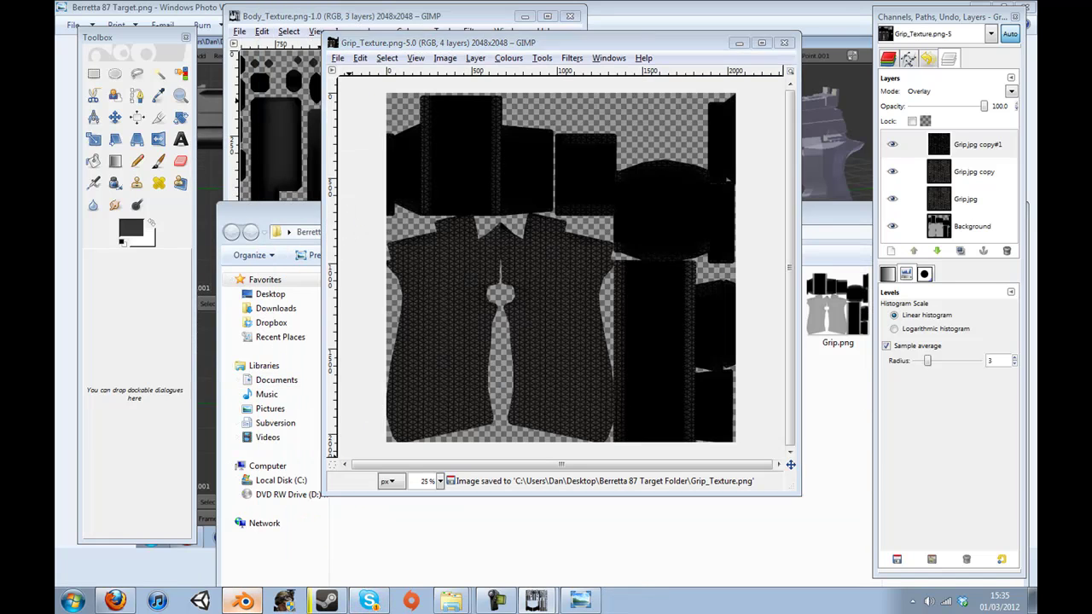
# Switch to Blender and replace the grip's image with Grip_Texture.png.
pyautogui.click(242, 601)
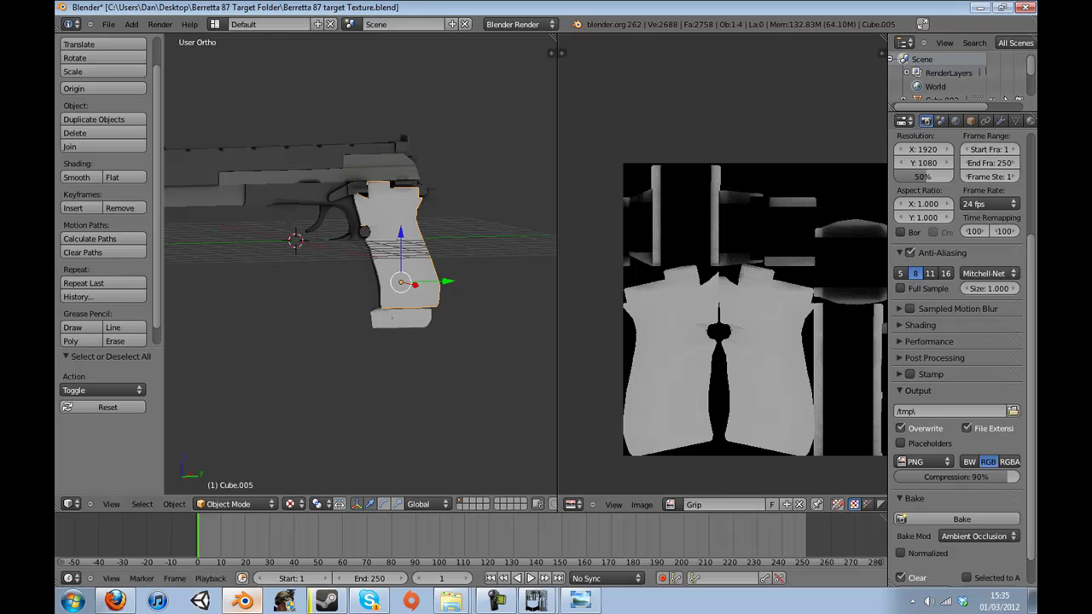
pyautogui.click(642, 504)
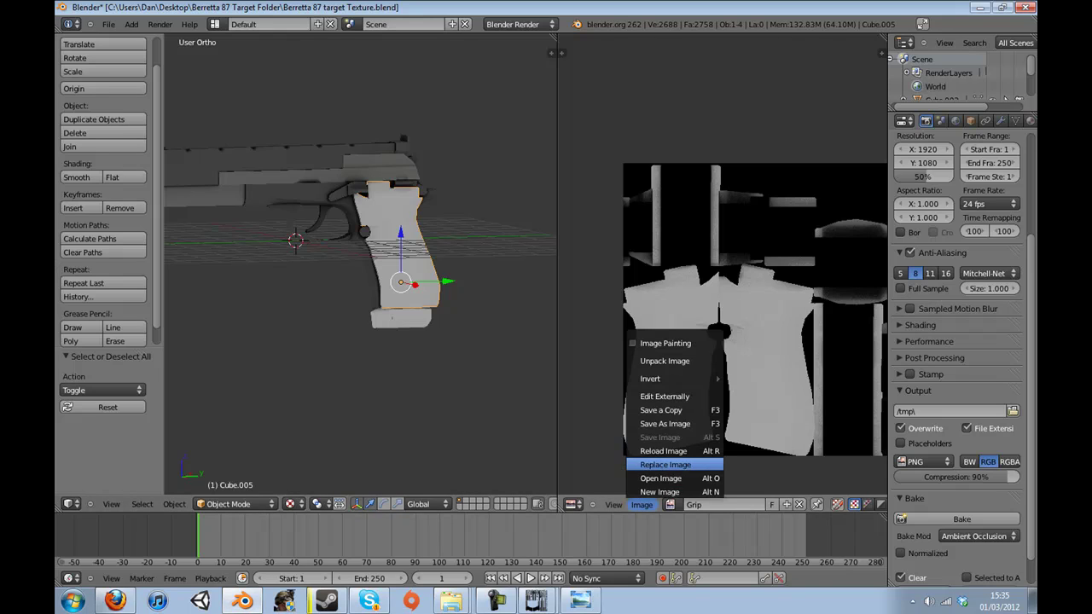
pyautogui.click(657, 465)
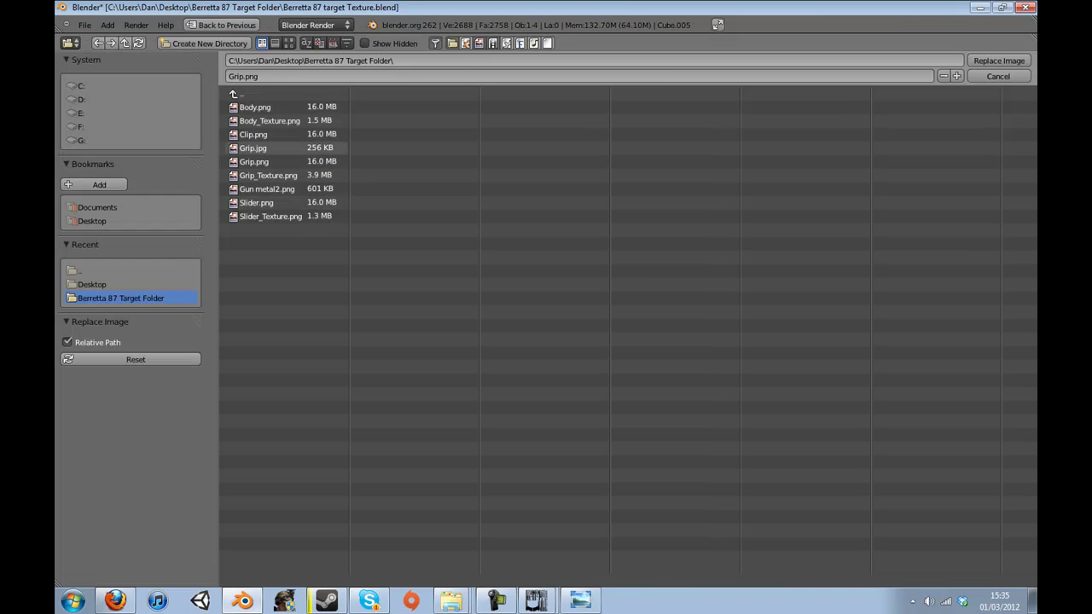
pyautogui.click(268, 175)
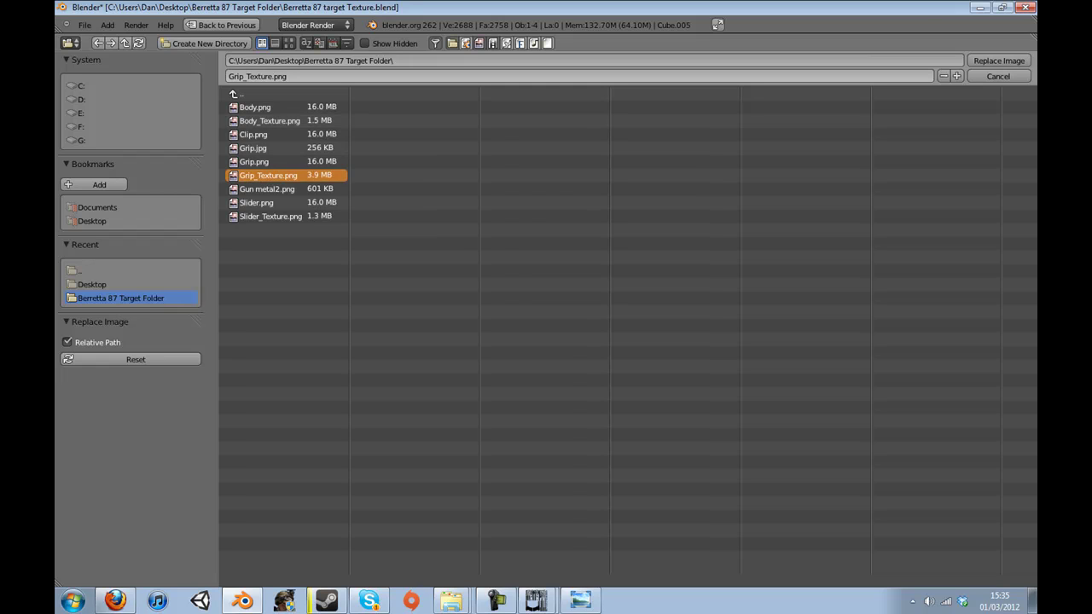
pyautogui.click(999, 60)
# Deselect everything, maximize the 3D view and inspect the textured grip from several angles against the reference picture.
pyautogui.scroll(2, 360, 264)
pyautogui.press('a')
pyautogui.moveTo(409, 265); pyautogui.dragTo(435, 263)
pyautogui.scroll(4, 360, 265)
pyautogui.scroll(-2, 360, 264)
pyautogui.hotkey('ctrl', 'Up')
pyautogui.scroll(-3, 410, 256)
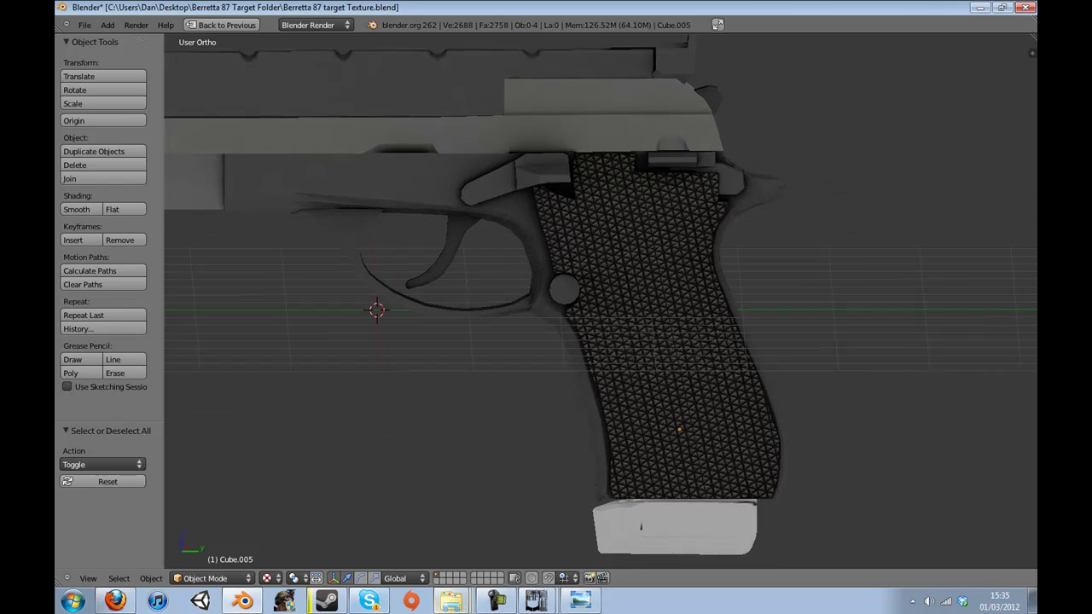
pyautogui.click(581, 600)
pyautogui.click(581, 600)
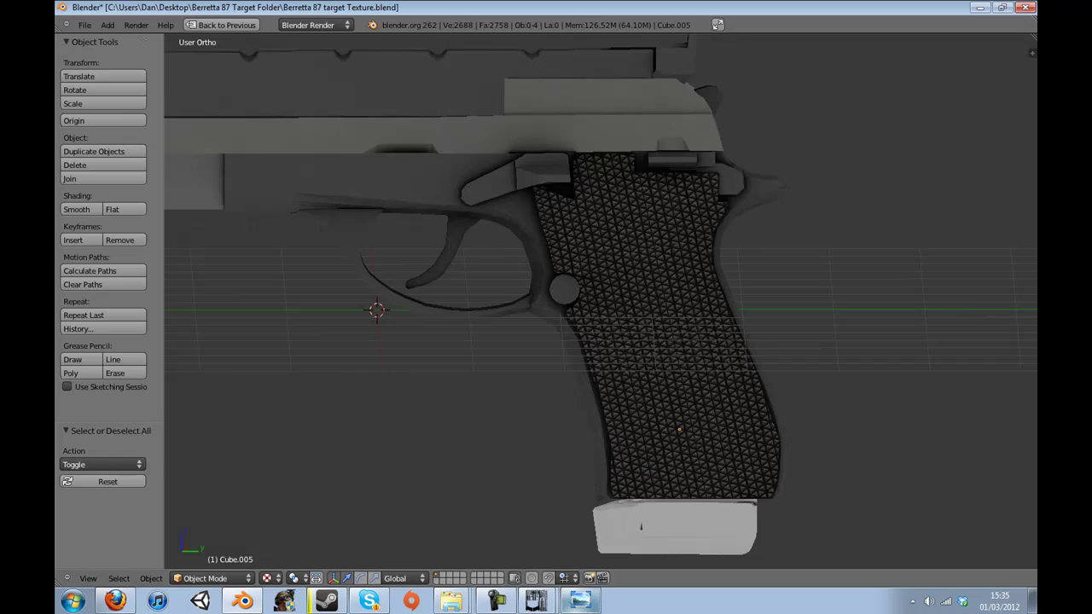
pyautogui.moveTo(589, 367); pyautogui.dragTo(512, 410)
pyautogui.scroll(-2, 601, 302)
pyautogui.moveTo(665, 341); pyautogui.dragTo(699, 320)
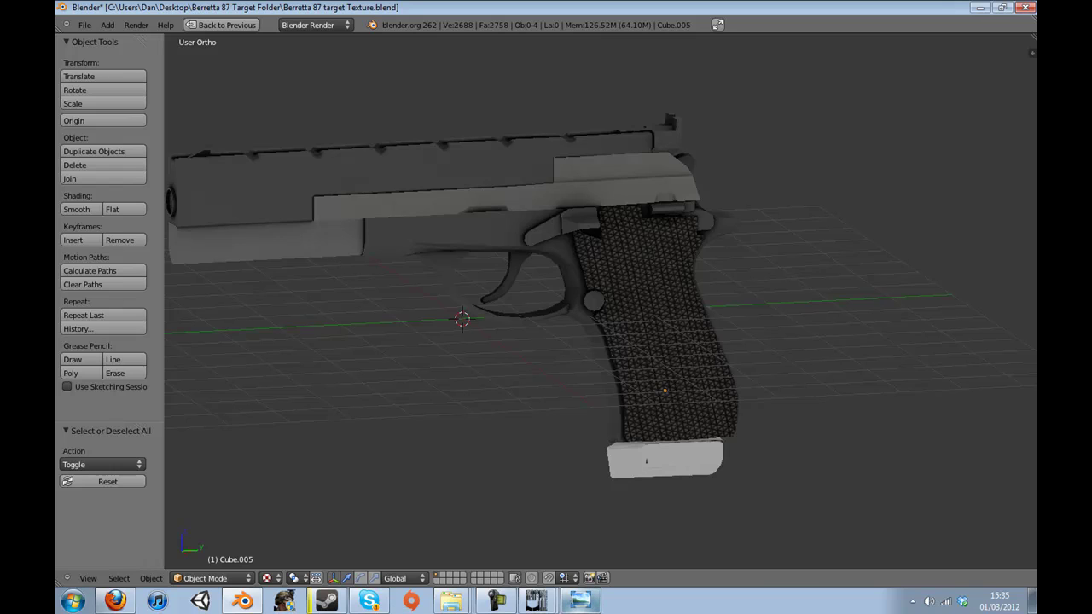
# Switch to the Grip_Texture.png image in GIMP and make the topmost Grip.jpg copy the active layer.
pyautogui.click(537, 601)
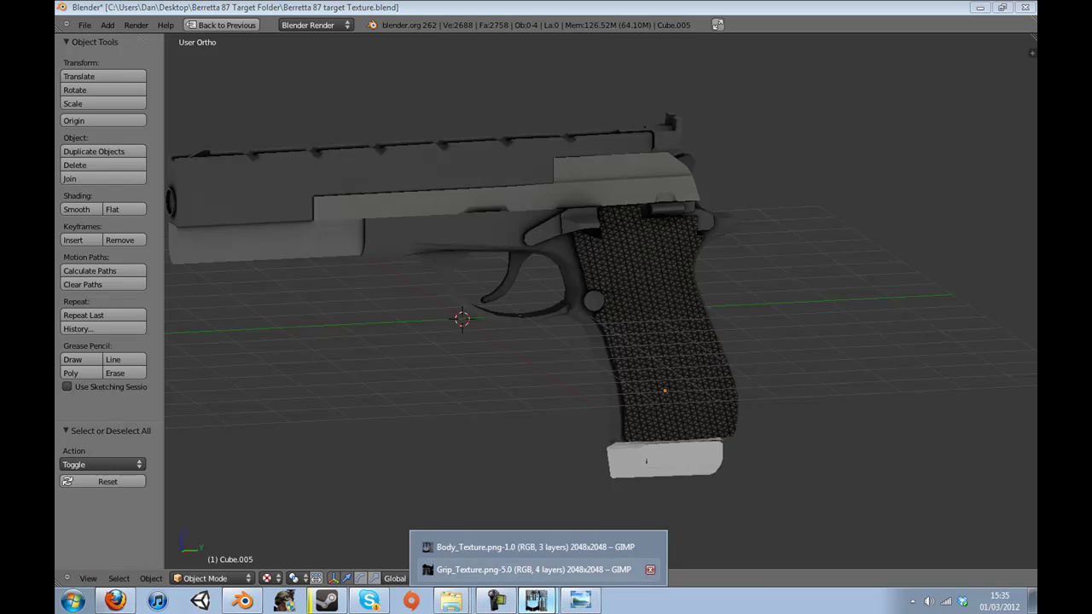
pyautogui.click(533, 569)
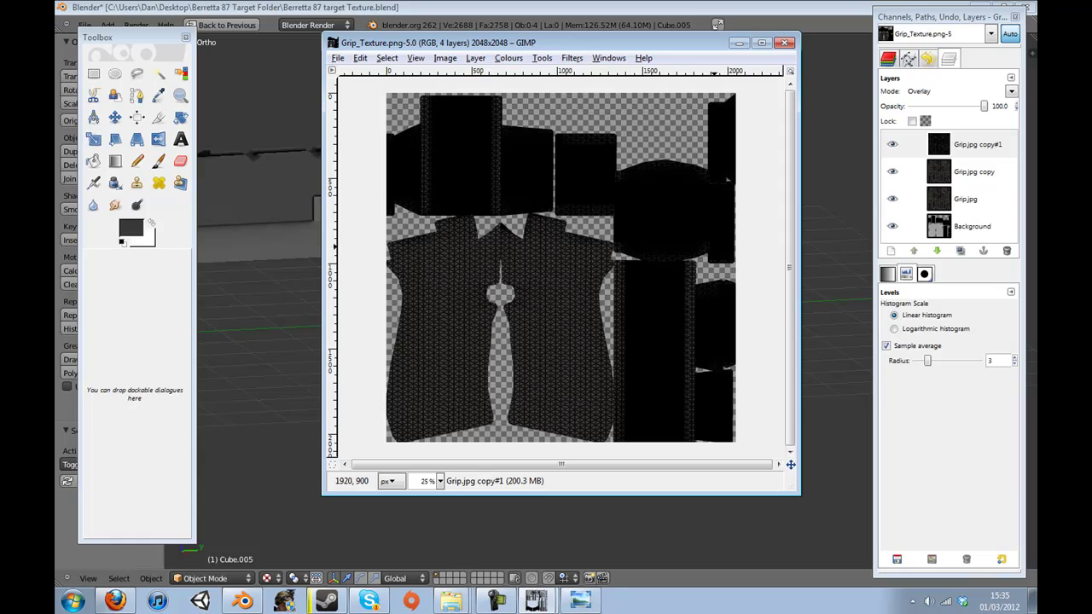
pyautogui.press('-')
pyautogui.click(767, 280)
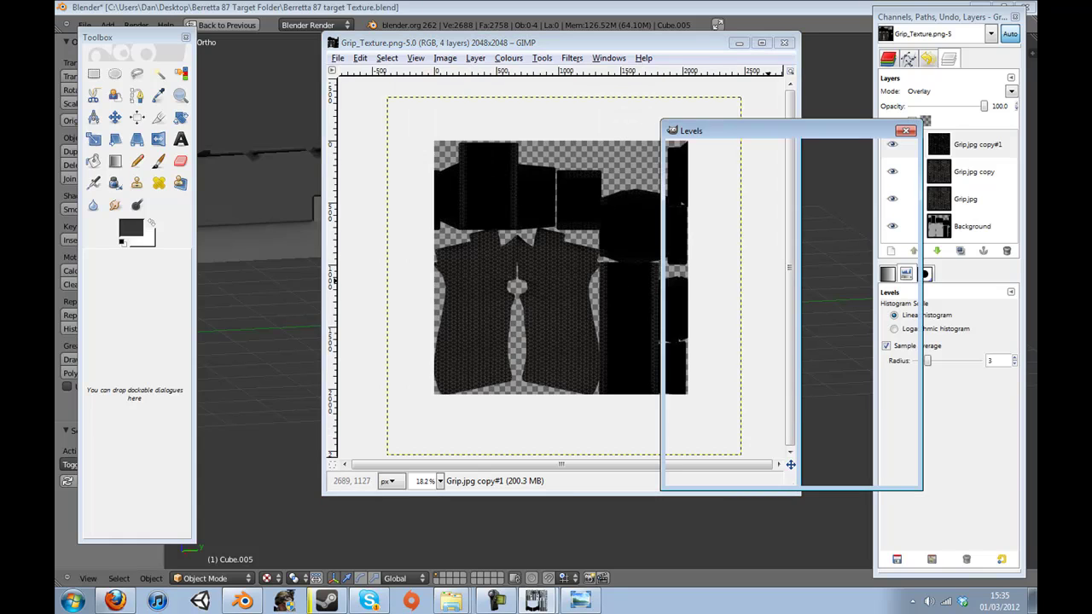
pyautogui.click(906, 131)
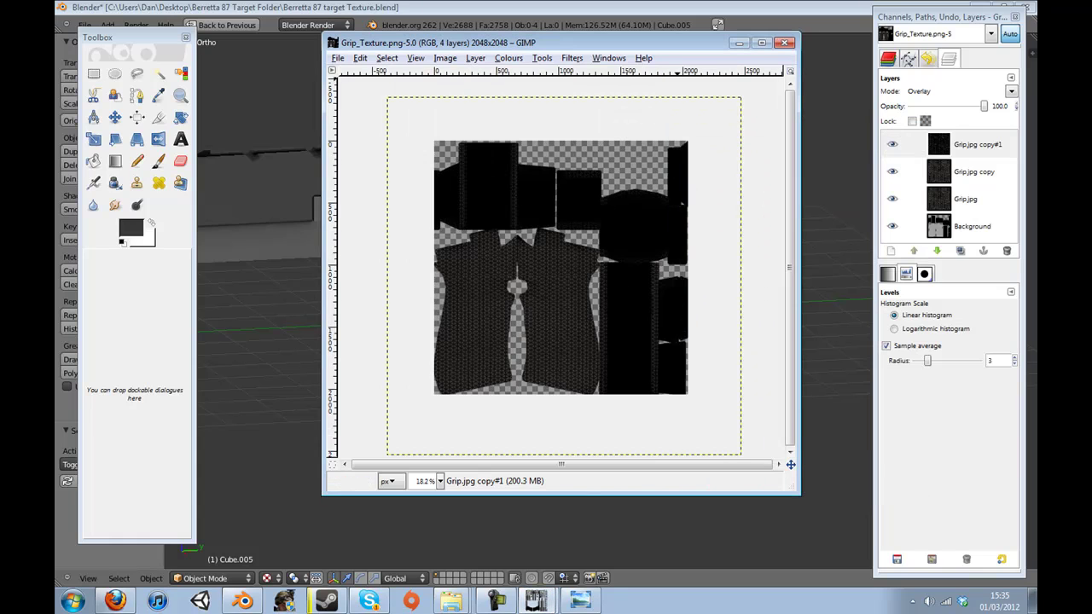
pyautogui.click(116, 118)
pyautogui.click(941, 145)
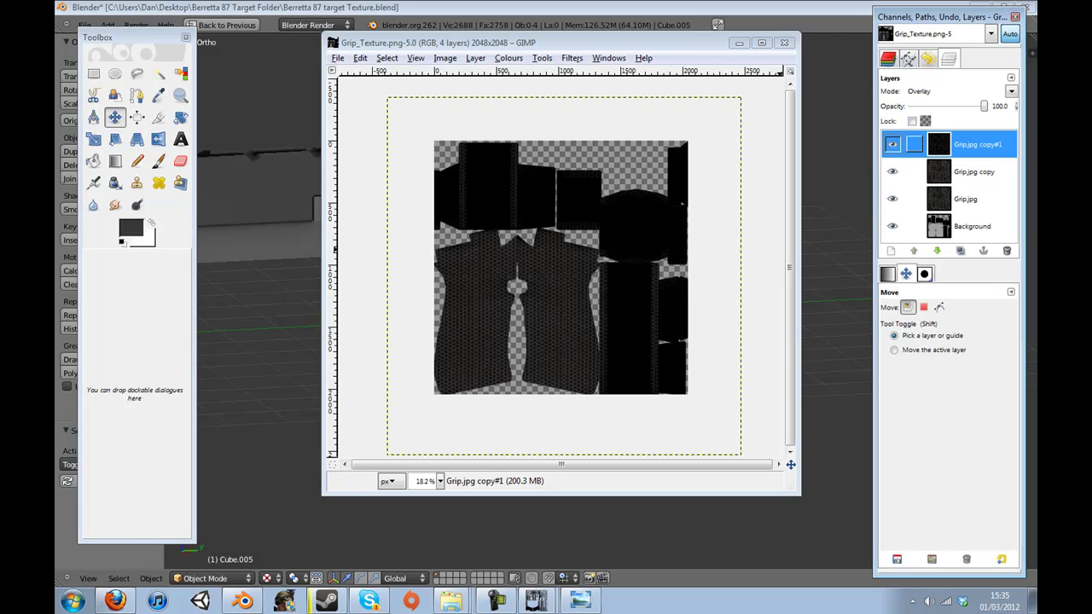
pyautogui.scroll(2, 641, 274)
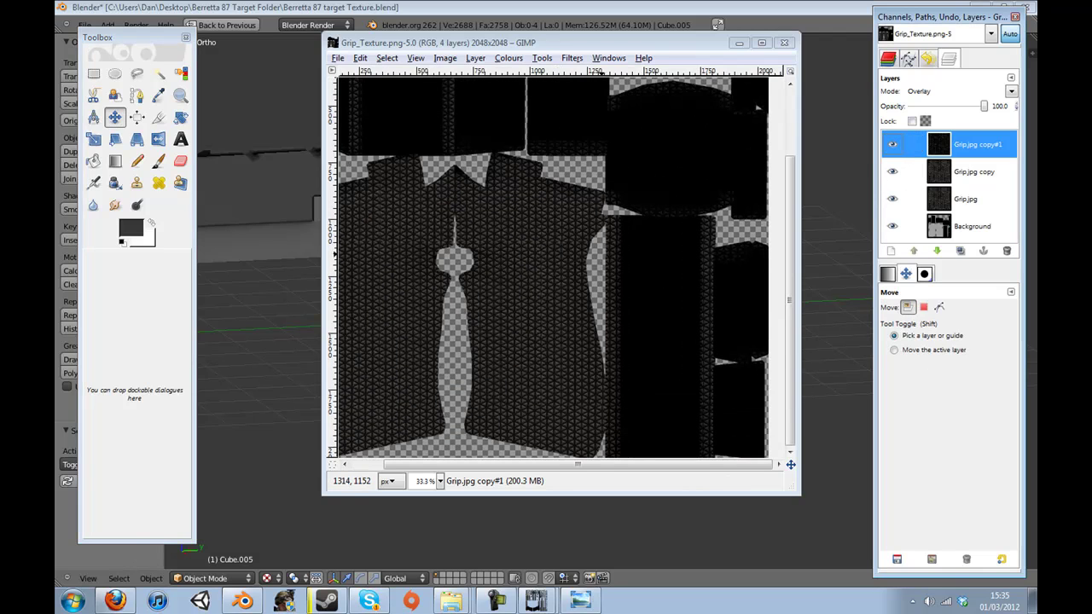
pyautogui.moveTo(602, 465); pyautogui.dragTo(583, 465)
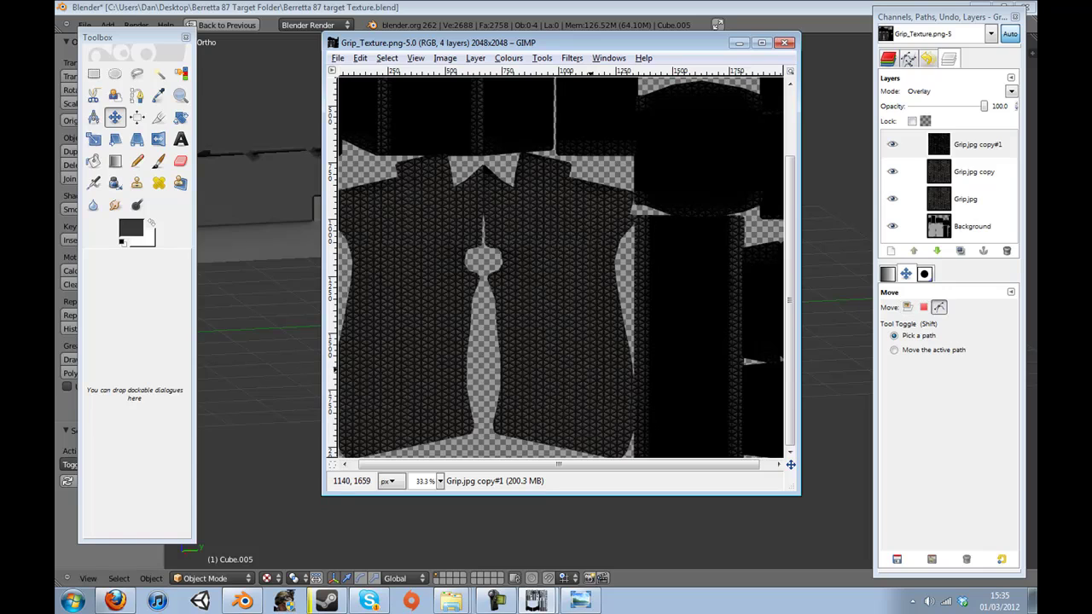
pyautogui.click(908, 306)
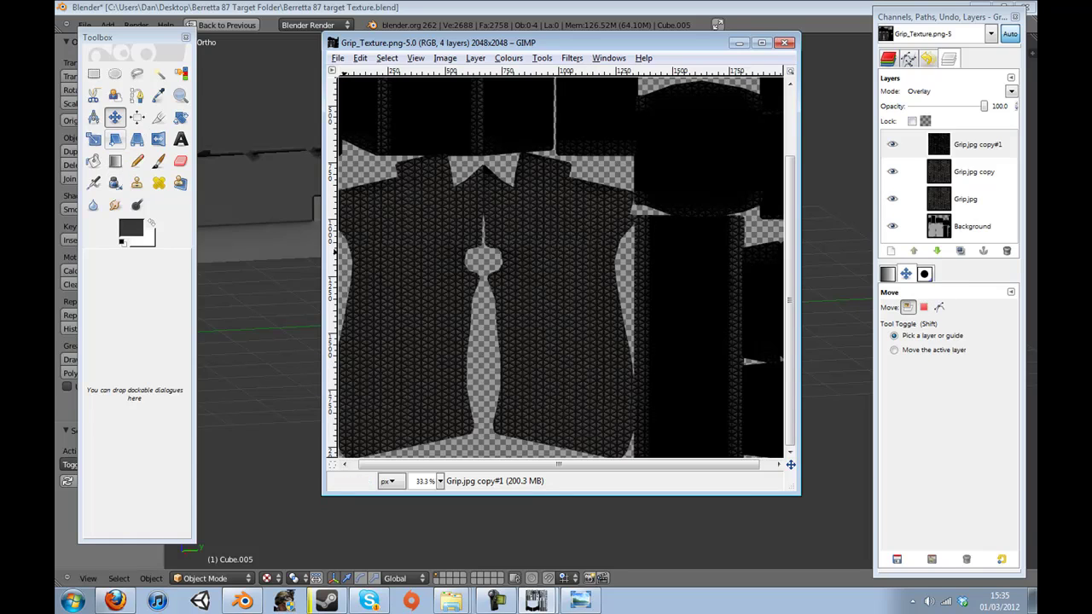
pyautogui.click(976, 145)
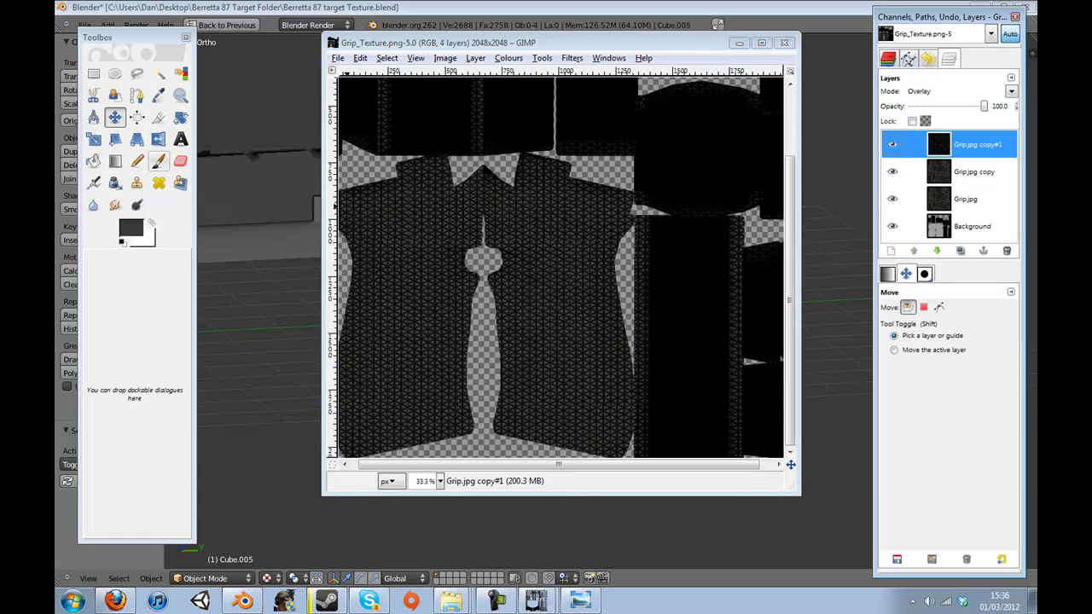
# Choose the Paintbrush and set the foreground colour to light grey c3c3c3.
pyautogui.click(159, 162)
pyautogui.click(132, 228)
pyautogui.moveTo(209, 235); pyautogui.dragTo(239, 238)
pyautogui.moveTo(410, 155)
pyautogui.mouseDown()
pyautogui.moveTo(393, 154)
pyautogui.moveTo(402, 154)
pyautogui.mouseUp()
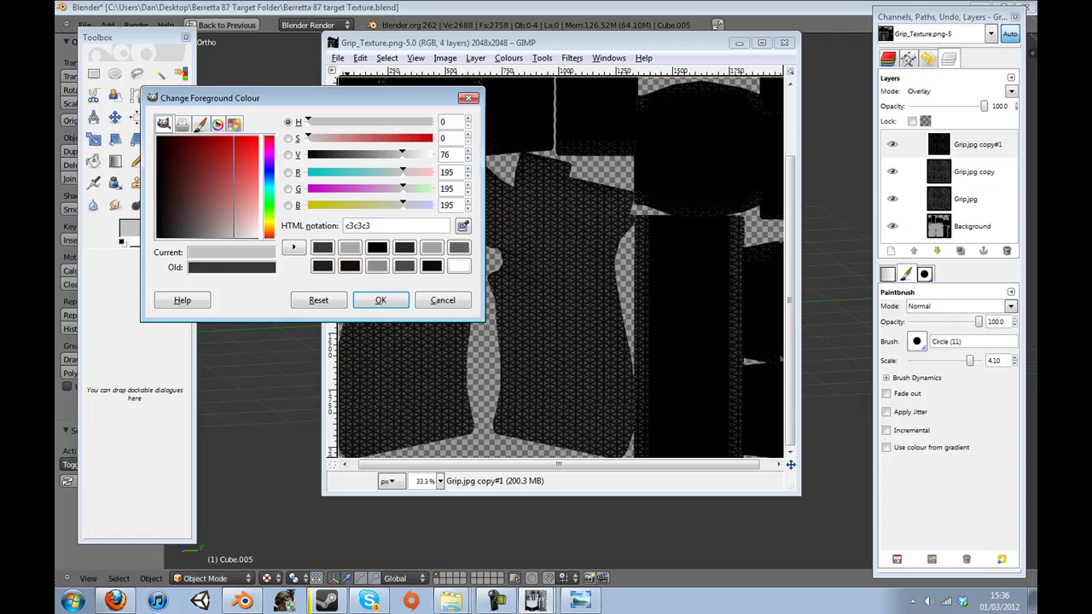
pyautogui.click(380, 301)
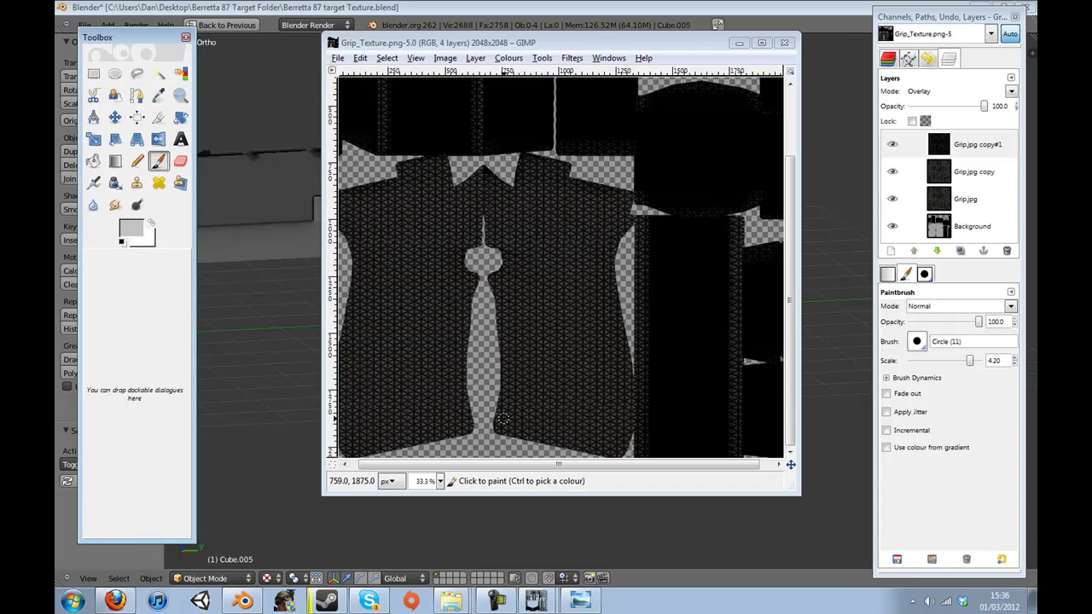
# Enlarge the brush to scale 10.00 and try a stroke along the lower edge of the right-hand grip piece, then undo it.
pyautogui.press(']')
pyautogui.press(']')
pyautogui.press(']')
pyautogui.press(']')
pyautogui.press(']')
pyautogui.press(']')
pyautogui.press(']')
pyautogui.press(']')
pyautogui.press(']')
pyautogui.press(']')
pyautogui.press(']')
pyautogui.press(']')
pyautogui.moveTo(507, 401); pyautogui.dragTo(628, 431)
pyautogui.hotkey('ctrl', 'z')
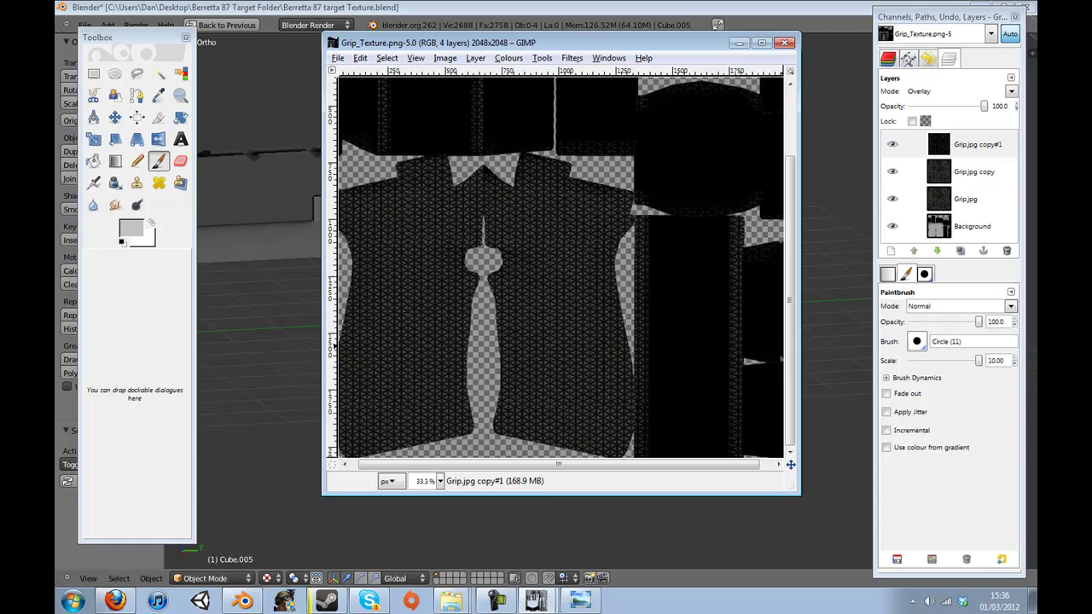
# Add a transparent 2048 x 2048 px layer above the grip layers and darken the foreground colour to medium grey.
pyautogui.click(891, 250)
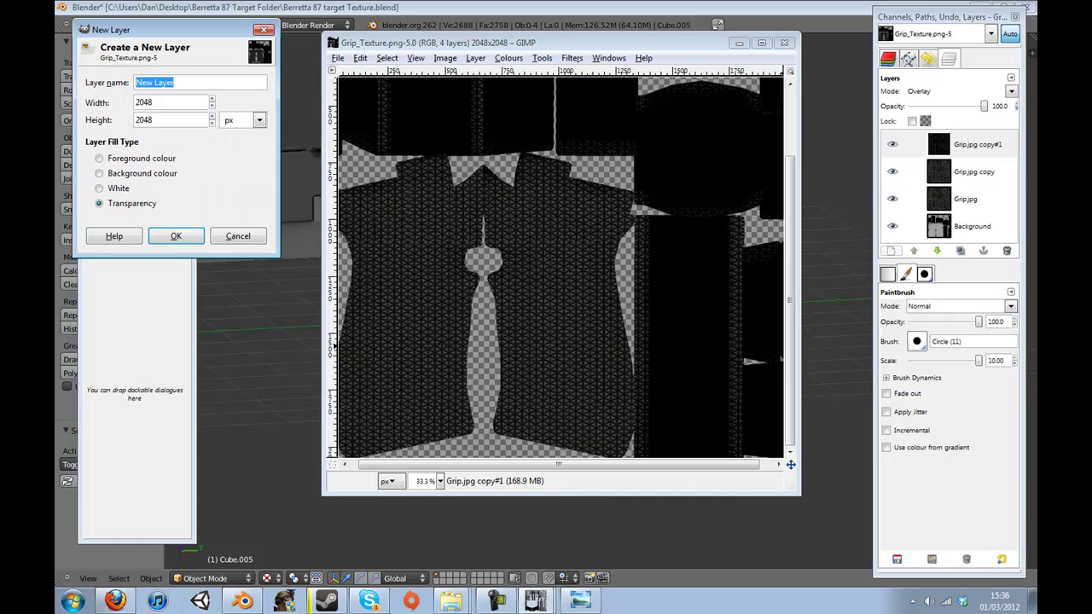
pyautogui.press('Return')
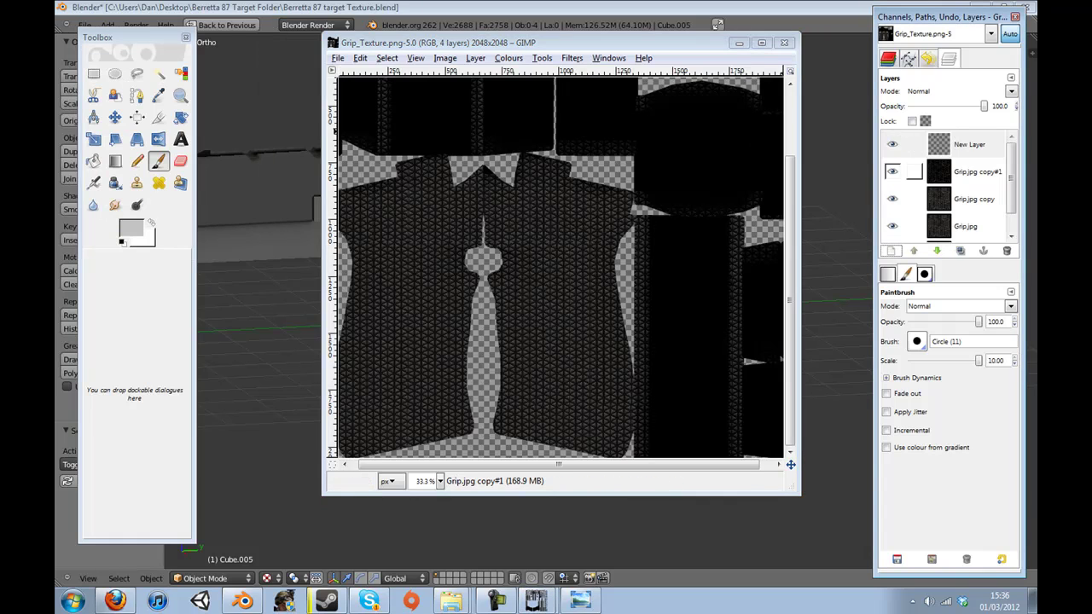
pyautogui.moveTo(493, 417); pyautogui.dragTo(516, 425)
pyautogui.hotkey('ctrl', 'z')
pyautogui.click(131, 228)
pyautogui.moveTo(217, 232); pyautogui.dragTo(200, 236)
pyautogui.click(381, 300)
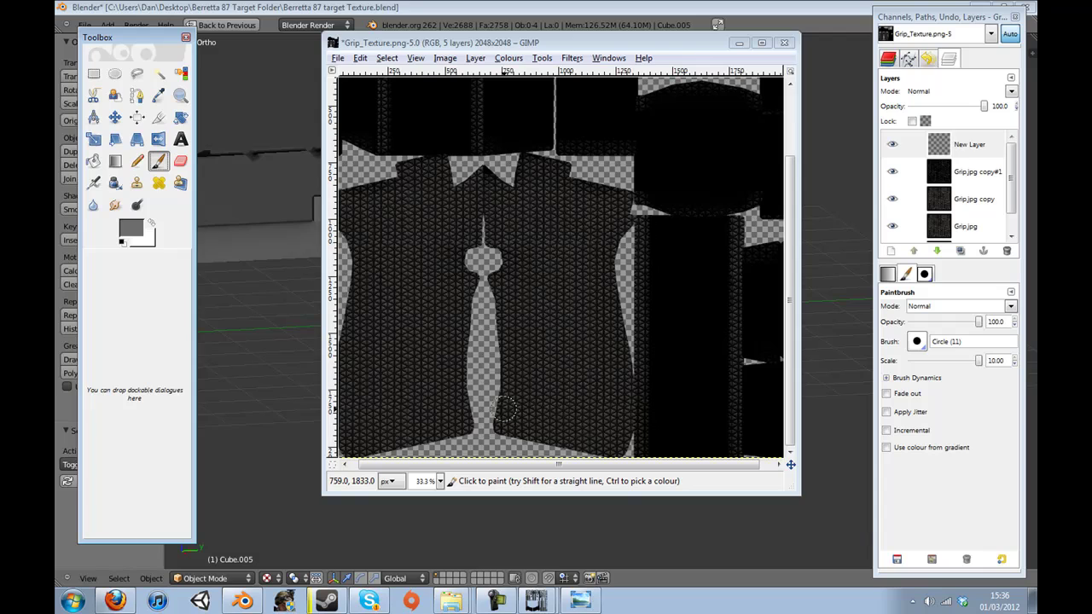
# Paint a medium-grey border around the edges of both large grip pieces on the new layer.
pyautogui.moveTo(499, 403)
pyautogui.mouseDown()
pyautogui.moveTo(616, 436)
pyautogui.moveTo(570, 446)
pyautogui.moveTo(501, 424)
pyautogui.moveTo(500, 268)
pyautogui.moveTo(486, 242)
pyautogui.moveTo(483, 176)
pyautogui.mouseUp()
pyautogui.moveTo(490, 239)
pyautogui.mouseDown()
pyautogui.moveTo(488, 292)
pyautogui.moveTo(487, 338)
pyautogui.moveTo(478, 281)
pyautogui.moveTo(471, 428)
pyautogui.mouseUp()
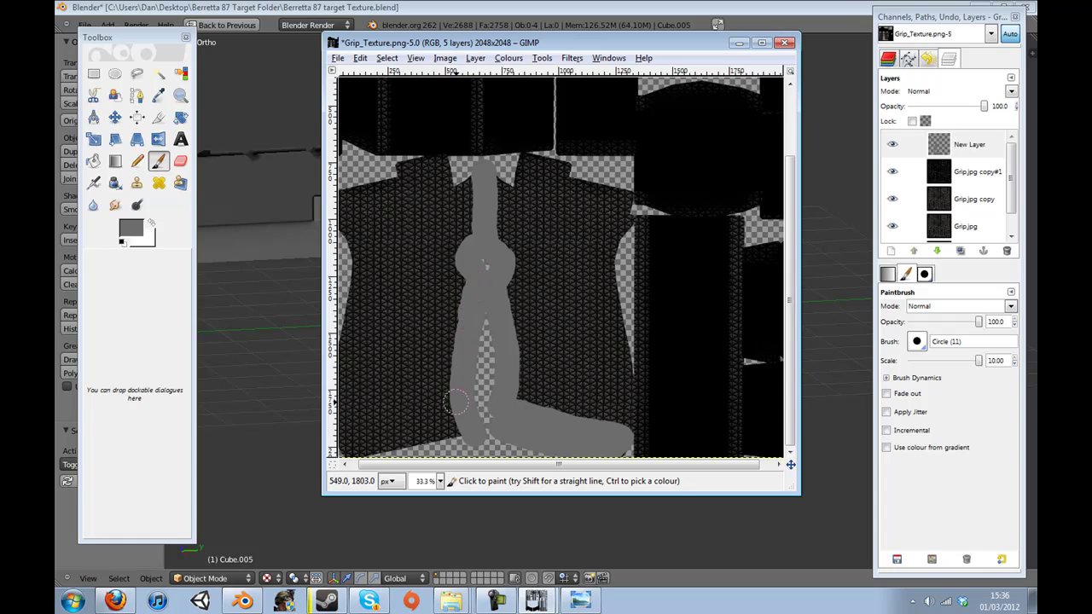
pyautogui.moveTo(465, 465); pyautogui.dragTo(458, 465)
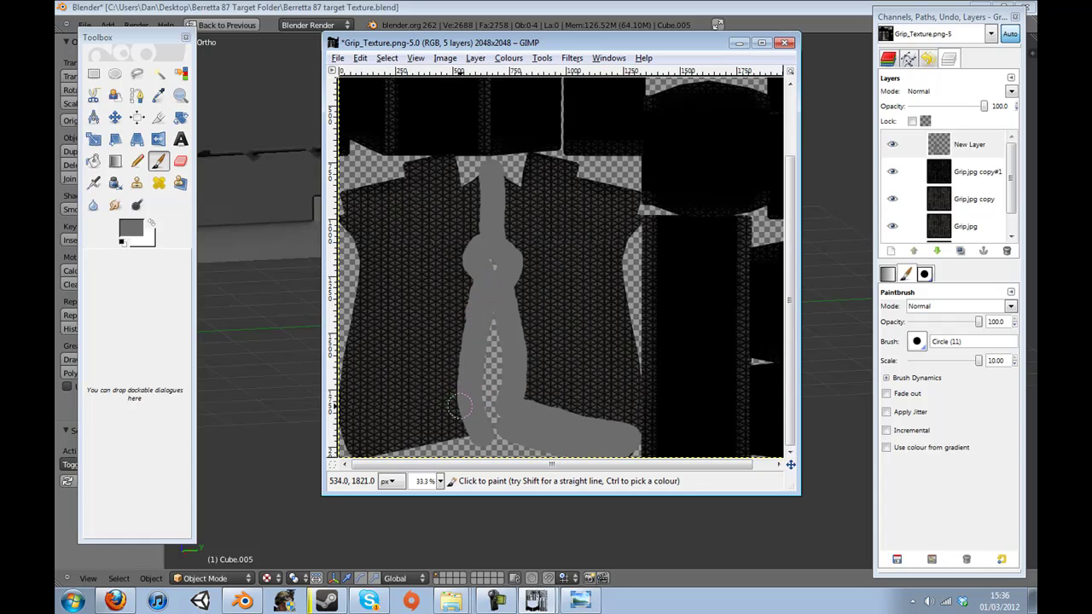
pyautogui.moveTo(458, 407)
pyautogui.mouseDown()
pyautogui.moveTo(344, 437)
pyautogui.moveTo(370, 446)
pyautogui.moveTo(469, 427)
pyautogui.mouseUp()
pyautogui.moveTo(622, 438)
pyautogui.mouseDown()
pyautogui.moveTo(634, 403)
pyautogui.moveTo(621, 280)
pyautogui.moveTo(631, 198)
pyautogui.moveTo(578, 185)
pyautogui.moveTo(567, 161)
pyautogui.moveTo(548, 155)
pyautogui.moveTo(506, 174)
pyautogui.mouseUp()
pyautogui.scroll(3, 551, 192)
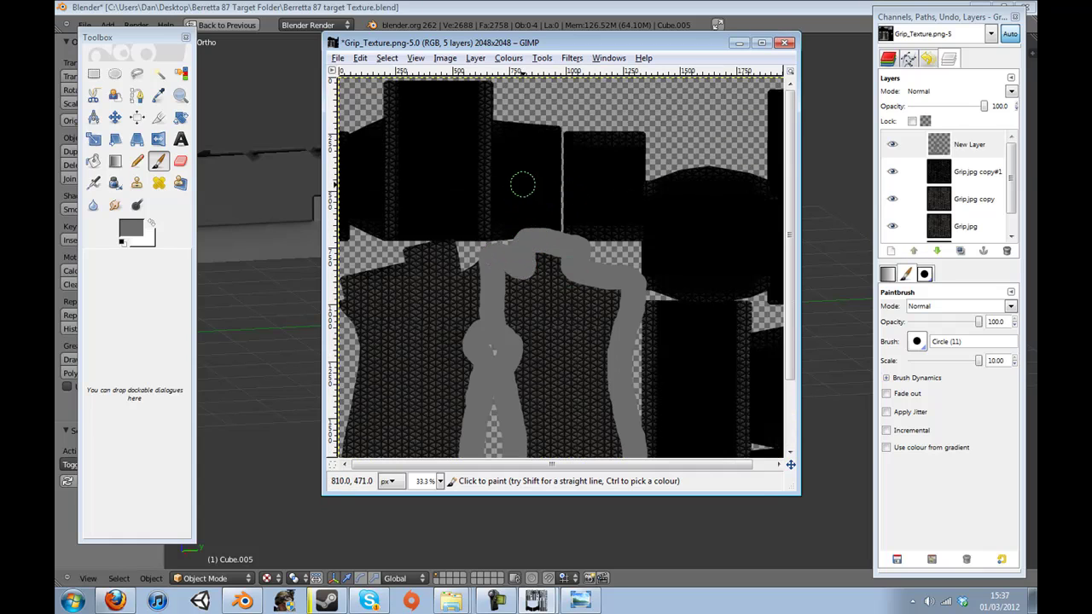
pyautogui.scroll(-3, 520, 188)
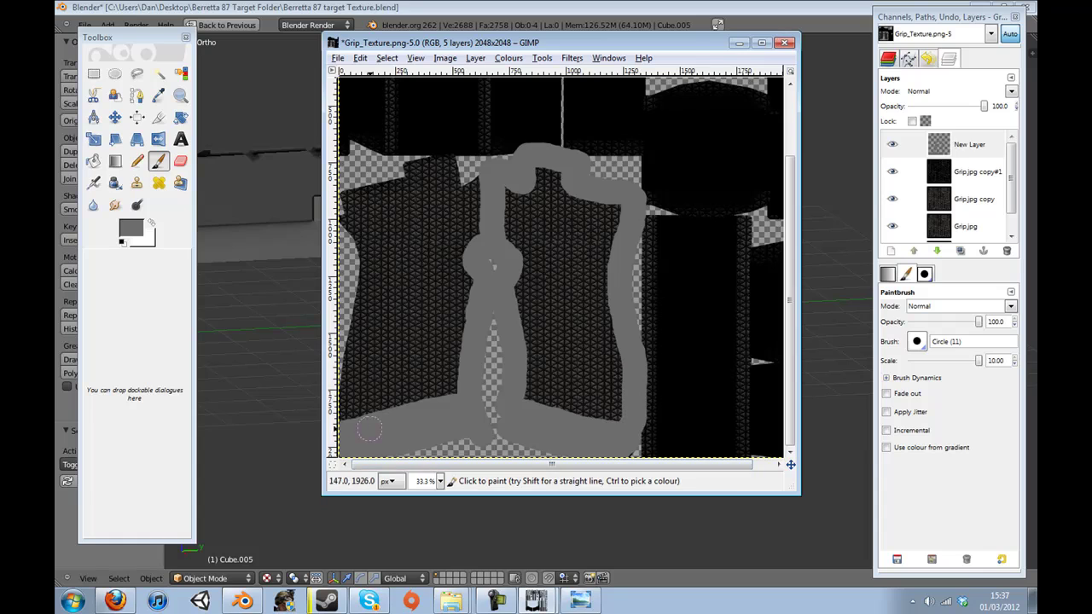
pyautogui.moveTo(343, 423)
pyautogui.mouseDown()
pyautogui.moveTo(364, 278)
pyautogui.moveTo(344, 192)
pyautogui.moveTo(431, 153)
pyautogui.moveTo(449, 151)
pyautogui.moveTo(479, 176)
pyautogui.mouseUp()
# Save the bordered grip texture over Grip_Texture.png, merging the visible layers.
pyautogui.click(338, 57)
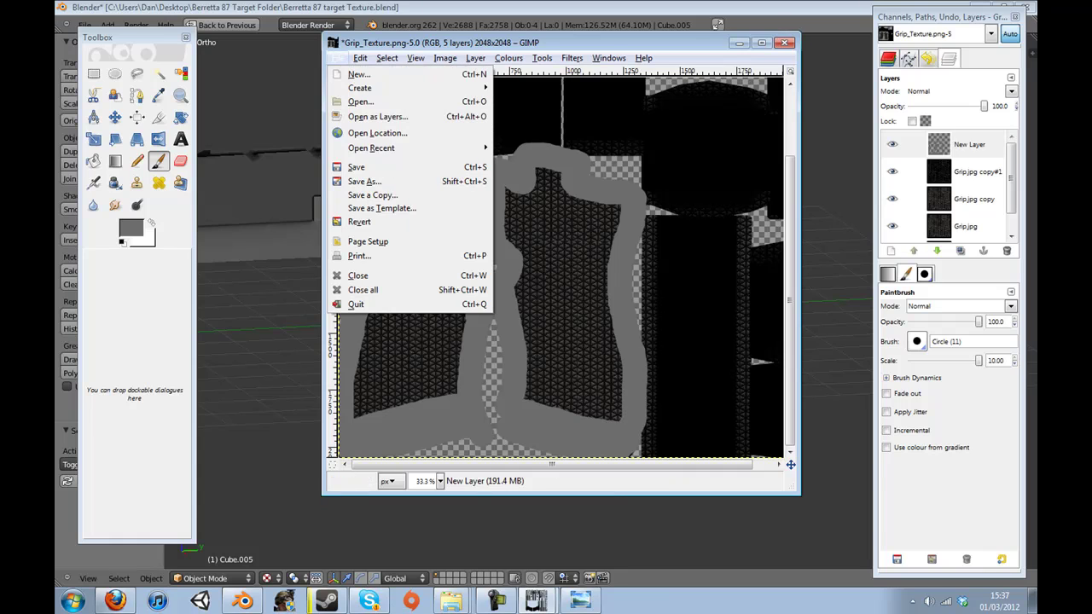
pyautogui.click(359, 163)
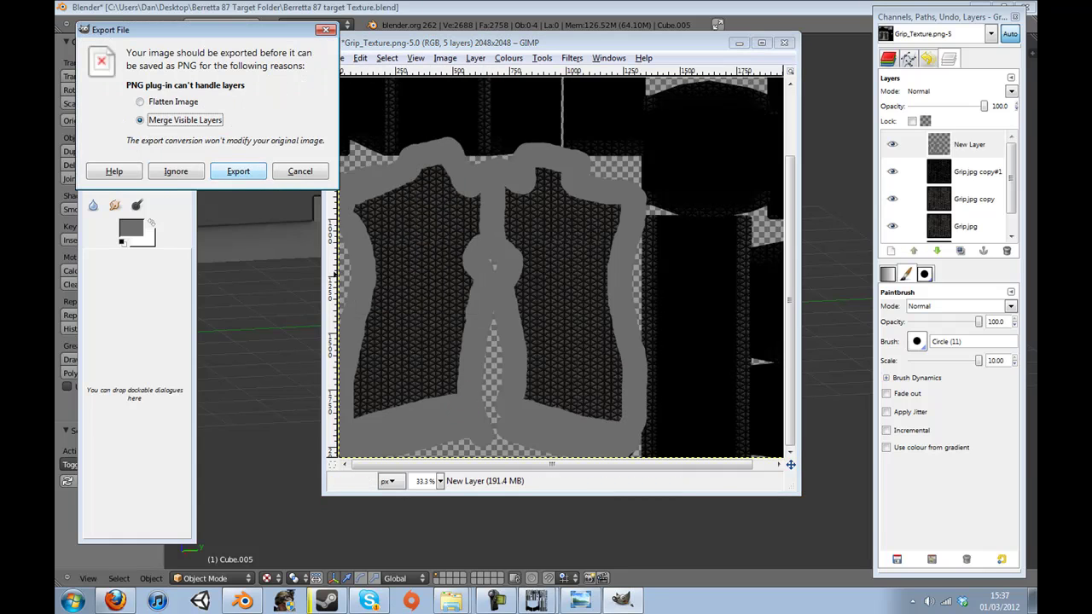
pyautogui.click(238, 172)
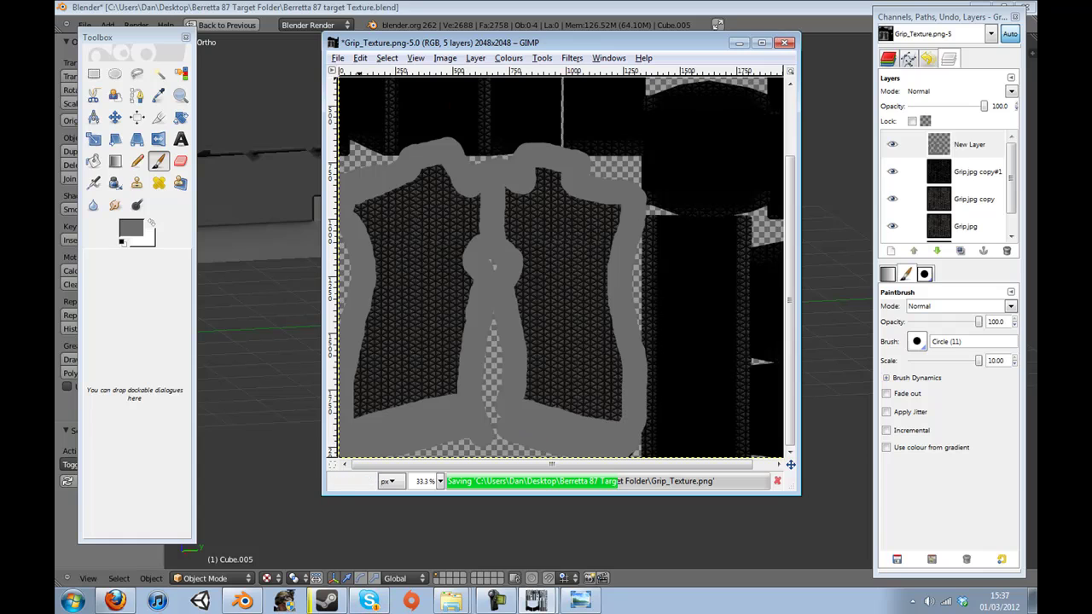
# Switch to Blender, restore the split screen layout and reload the grip image.
pyautogui.click(242, 601)
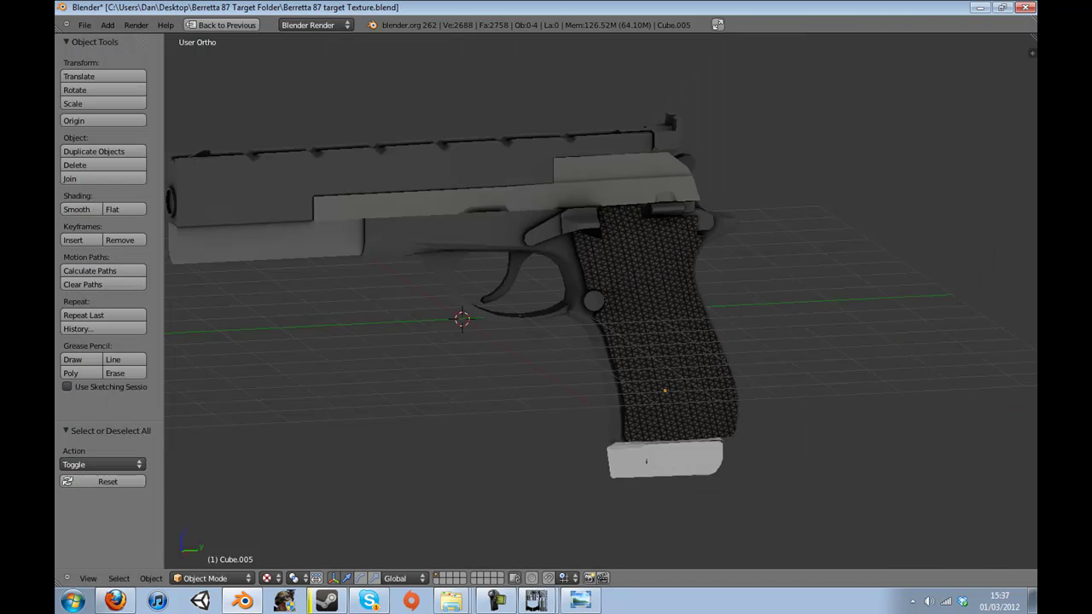
pyautogui.hotkey('ctrl', 'Up')
pyautogui.click(642, 504)
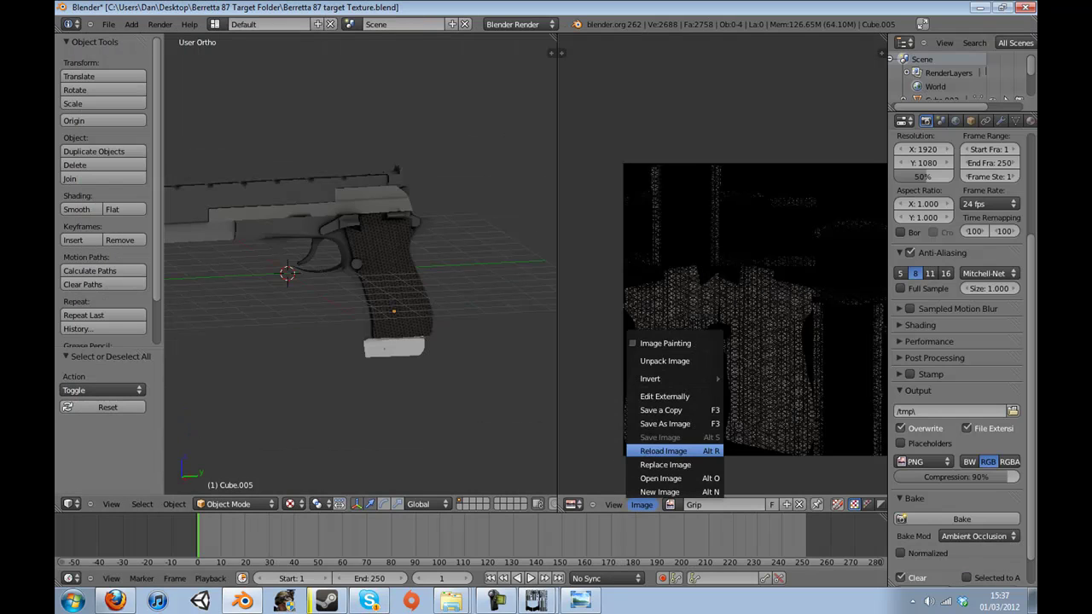
pyautogui.click(664, 451)
# Orbit around the pistol and examine how the grey border looks on the grip.
pyautogui.scroll(3, 360, 264)
pyautogui.moveTo(361, 264); pyautogui.dragTo(341, 256)
pyautogui.scroll(2, 341, 256)
pyautogui.moveTo(427, 261); pyautogui.dragTo(247, 264)
pyautogui.moveTo(375, 265); pyautogui.dragTo(329, 285)
pyautogui.scroll(-2, 328, 239)
pyautogui.scroll(-3, 341, 264)
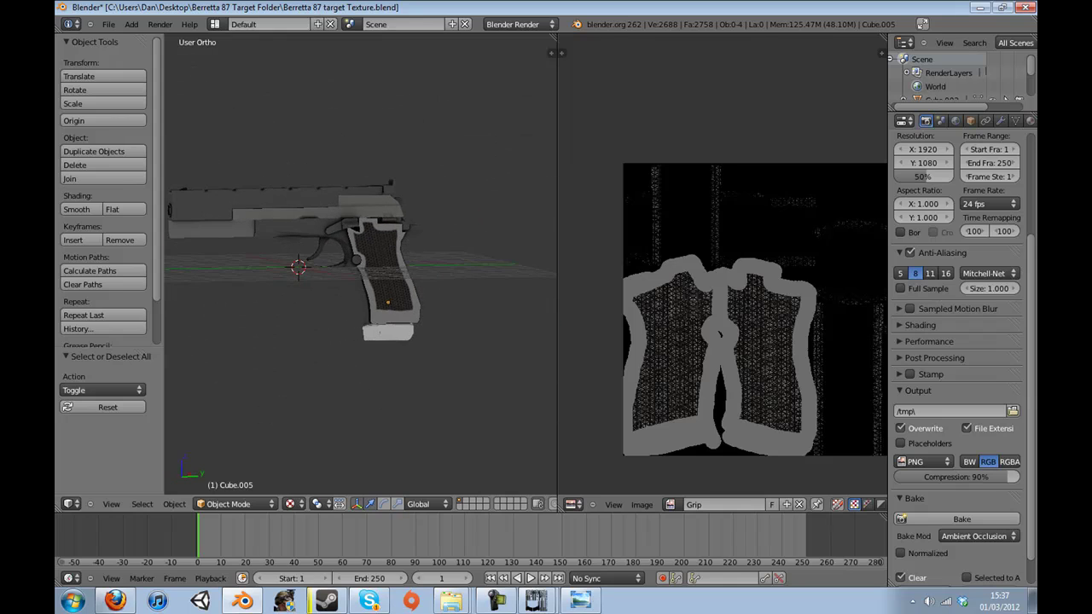
pyautogui.scroll(3, 341, 273)
pyautogui.scroll(2, 358, 265)
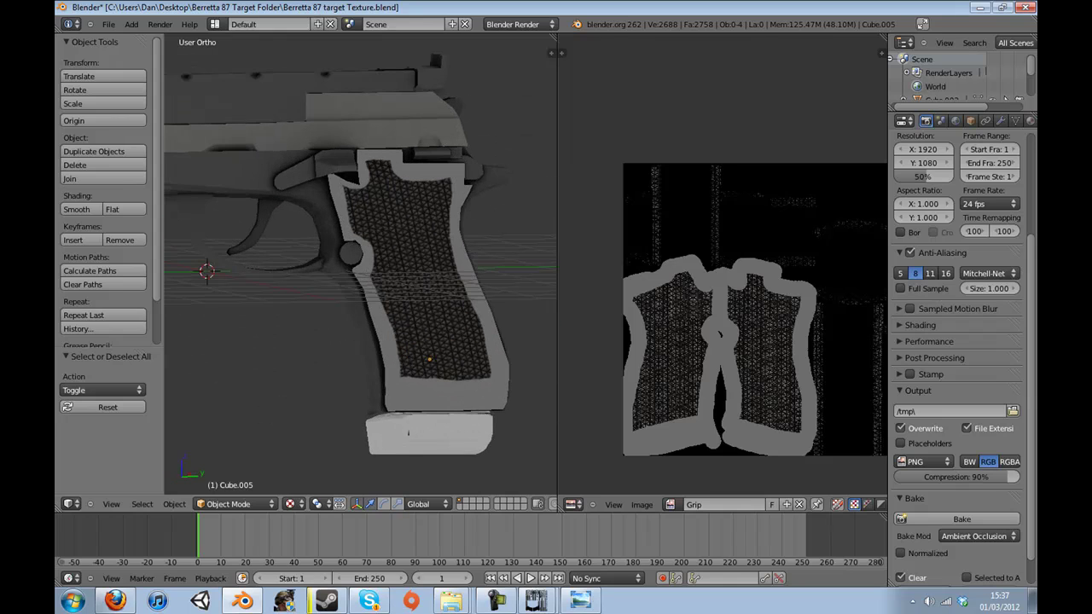
# Return to Grip_Texture.png in GIMP and undo all the grey border strokes around the grip pieces.
pyautogui.click(536, 602)
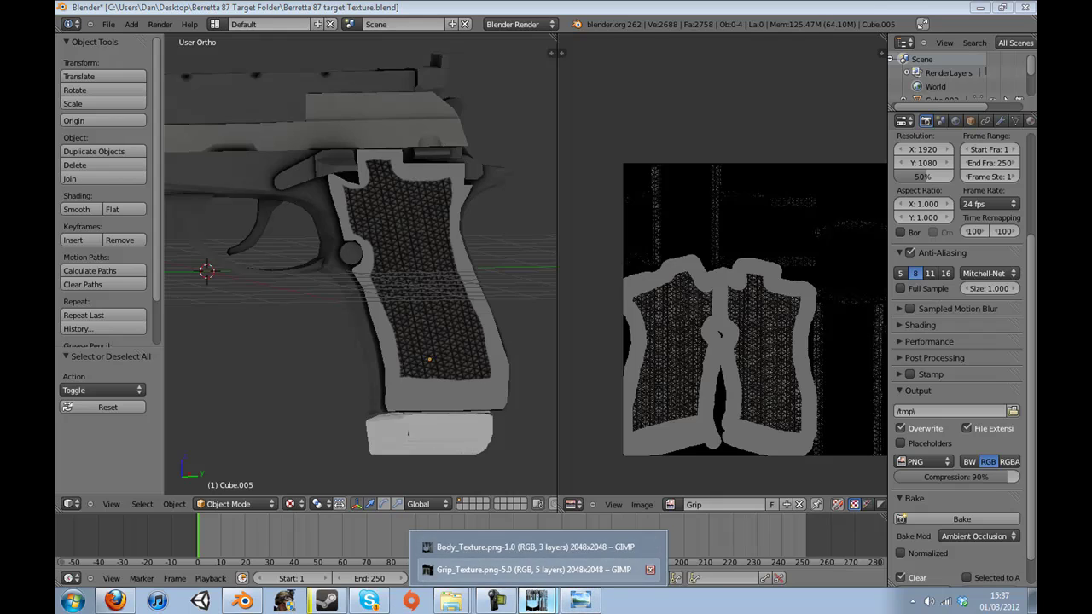
pyautogui.click(494, 569)
pyautogui.hotkey('ctrl', 'z')
pyautogui.hotkey('ctrl', 'z')
pyautogui.hotkey('ctrl', 'z')
pyautogui.hotkey('ctrl', 'z')
pyautogui.hotkey('ctrl', 'z')
pyautogui.hotkey('ctrl', 'z')
pyautogui.hotkey('ctrl', 'z')
pyautogui.hotkey('ctrl', 'z')
pyautogui.hotkey('ctrl', 'z')
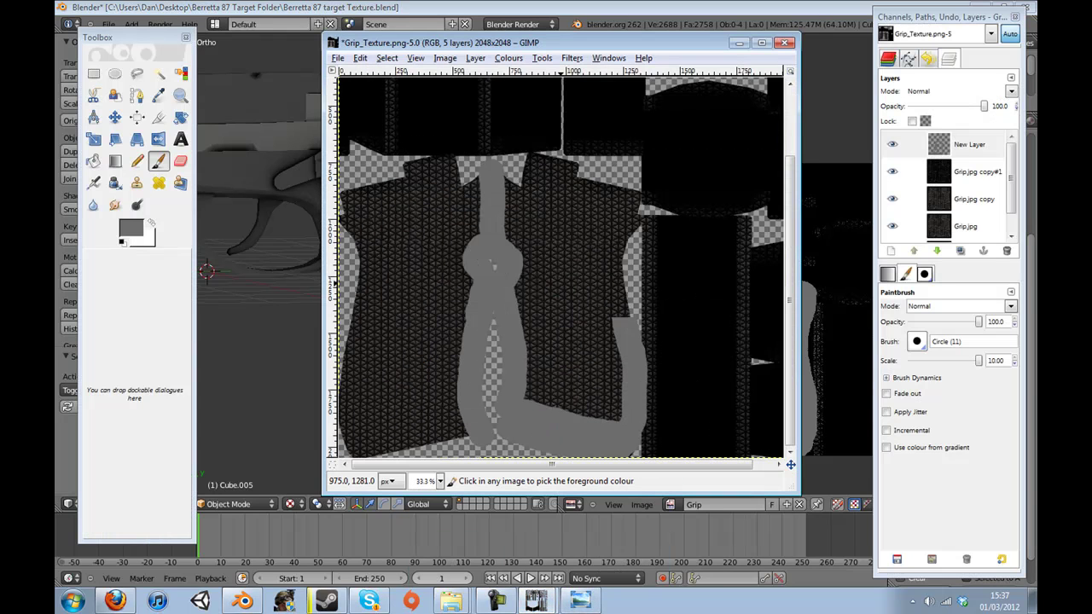
pyautogui.hotkey('ctrl', 'z')
pyautogui.hotkey('ctrl', 'z')
pyautogui.hotkey('ctrl', 'z')
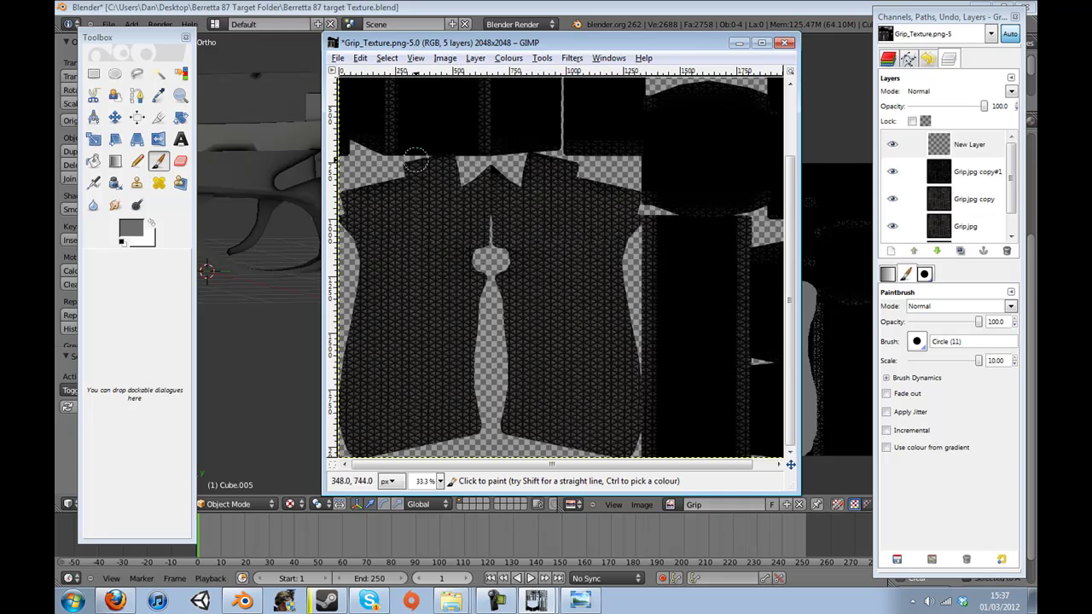
# Save the borderless grip texture over Grip_Texture.png, merging visible layers and keeping the default PNG options.
pyautogui.click(338, 58)
pyautogui.click(358, 168)
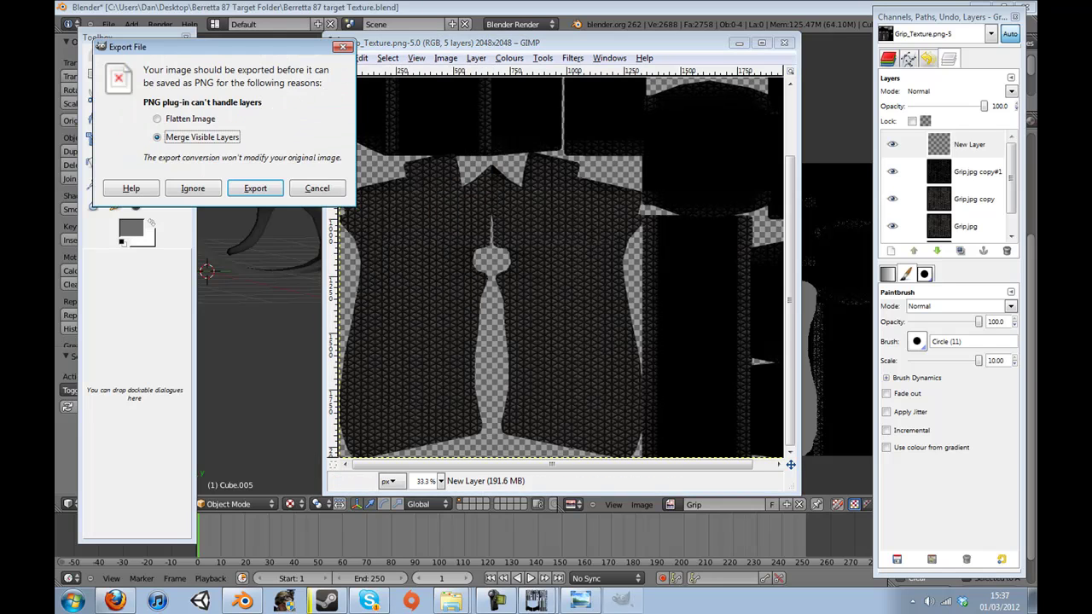
pyautogui.click(256, 189)
pyautogui.press('Return')
# Switch to Blender, replace the grip's image with Grip_Texture.png and reload it from disk.
pyautogui.hotkey('alt', 'Tab')
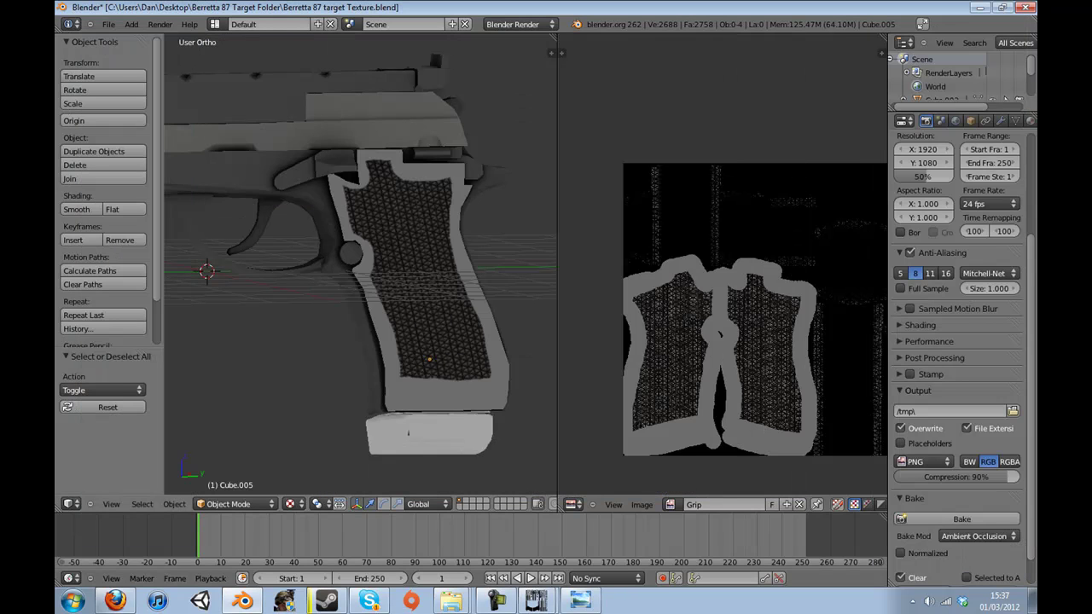
pyautogui.moveTo(444, 273)
pyautogui.mouseDown()
pyautogui.moveTo(341, 294)
pyautogui.moveTo(213, 294)
pyautogui.moveTo(443, 273)
pyautogui.mouseUp()
pyautogui.scroll(-2, 361, 265)
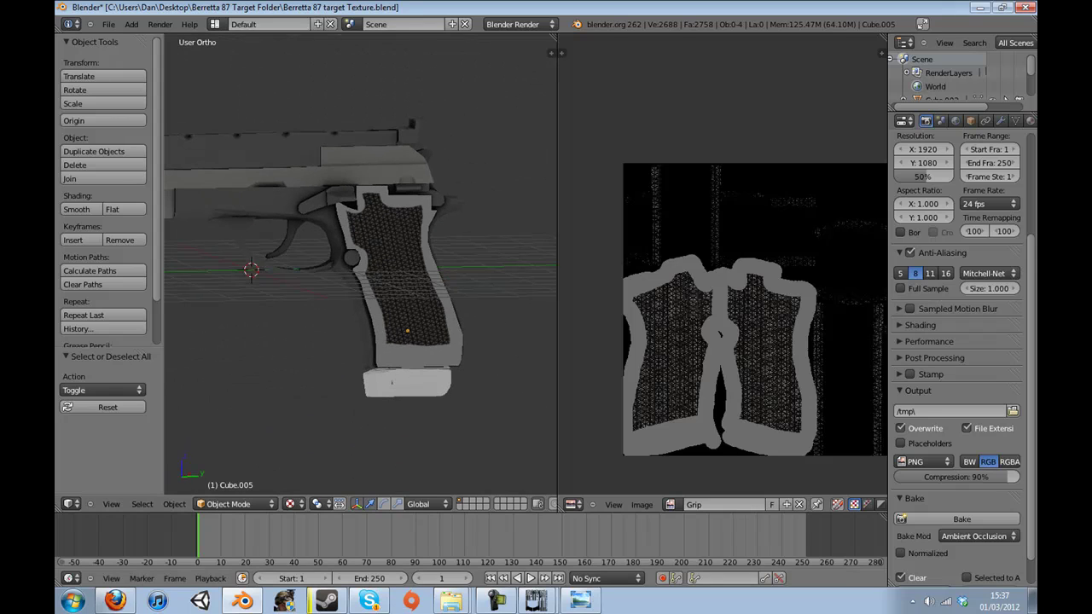
pyautogui.click(642, 504)
pyautogui.click(665, 465)
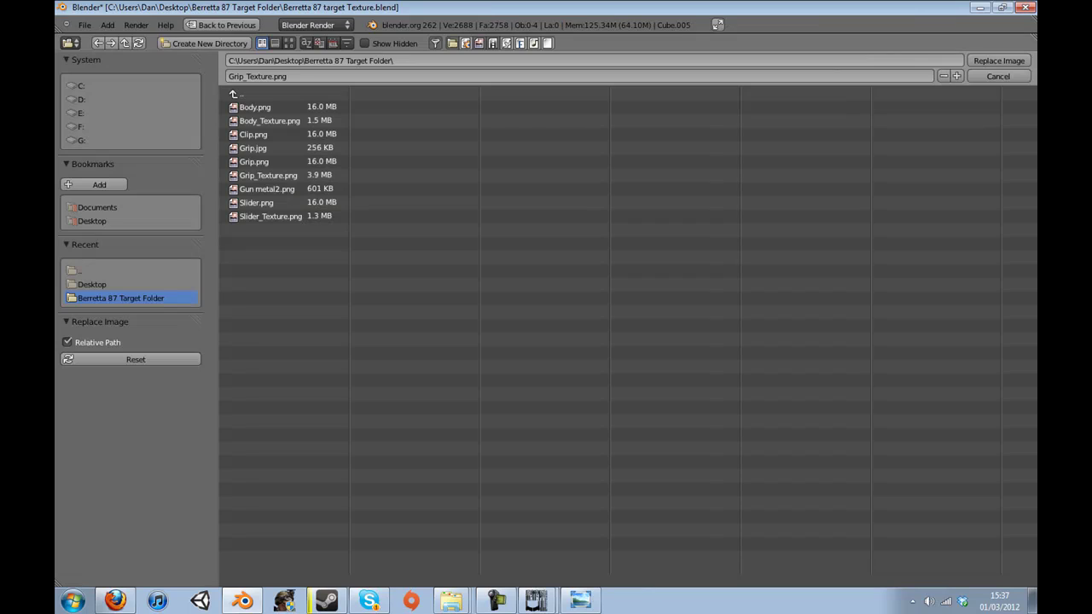
pyautogui.press('Return')
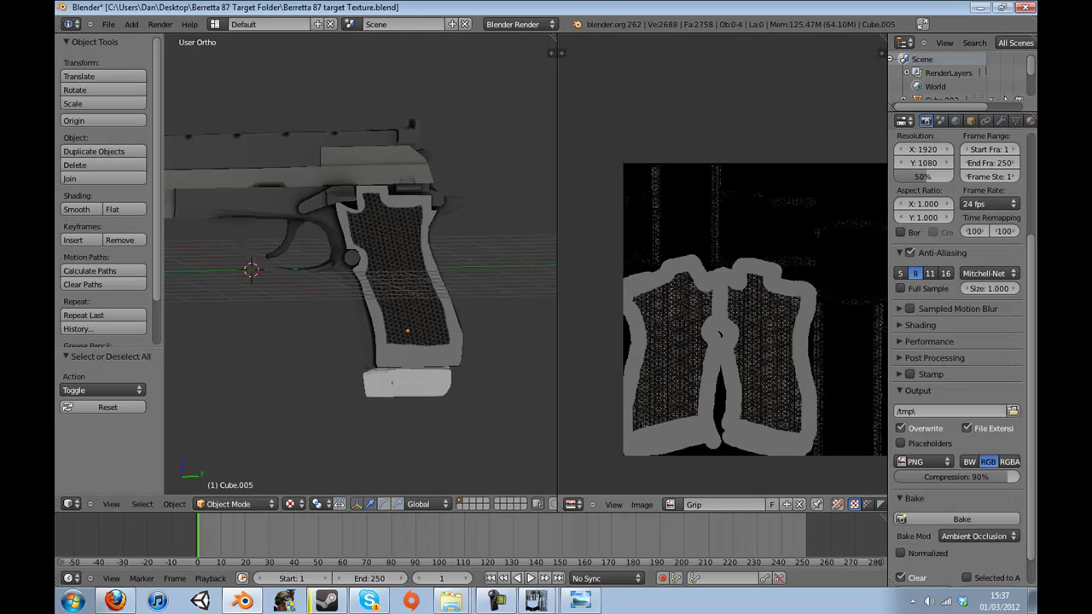
pyautogui.click(642, 504)
pyautogui.click(665, 450)
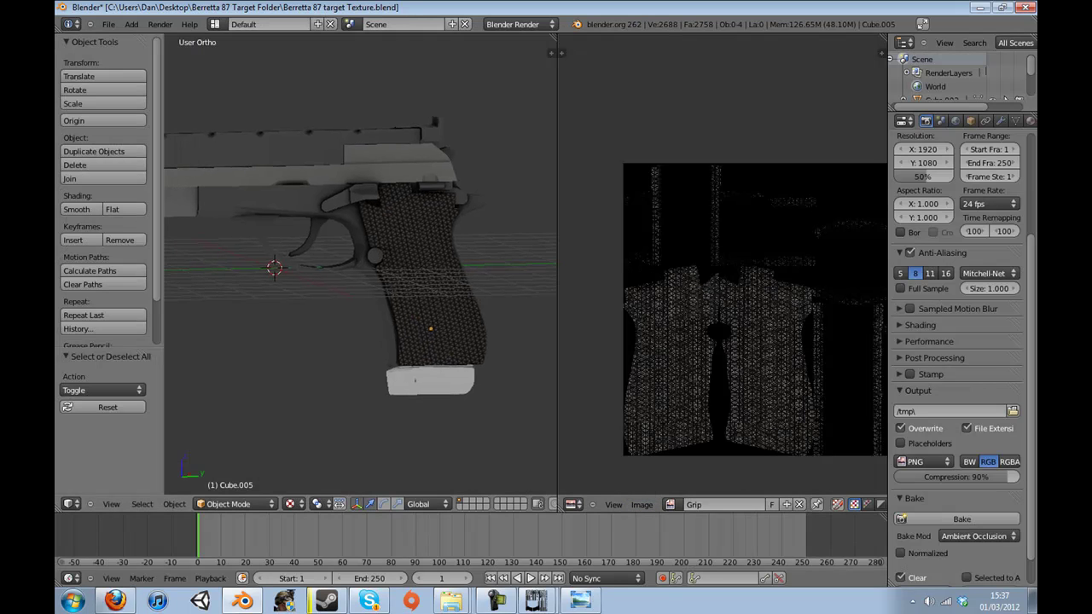
# Examine the reloaded borderless texture on the pistol's grip from several angles, both close up and with the whole pistol in view.
pyautogui.moveTo(358, 281)
pyautogui.mouseDown()
pyautogui.moveTo(520, 294)
pyautogui.moveTo(371, 288)
pyautogui.mouseUp()
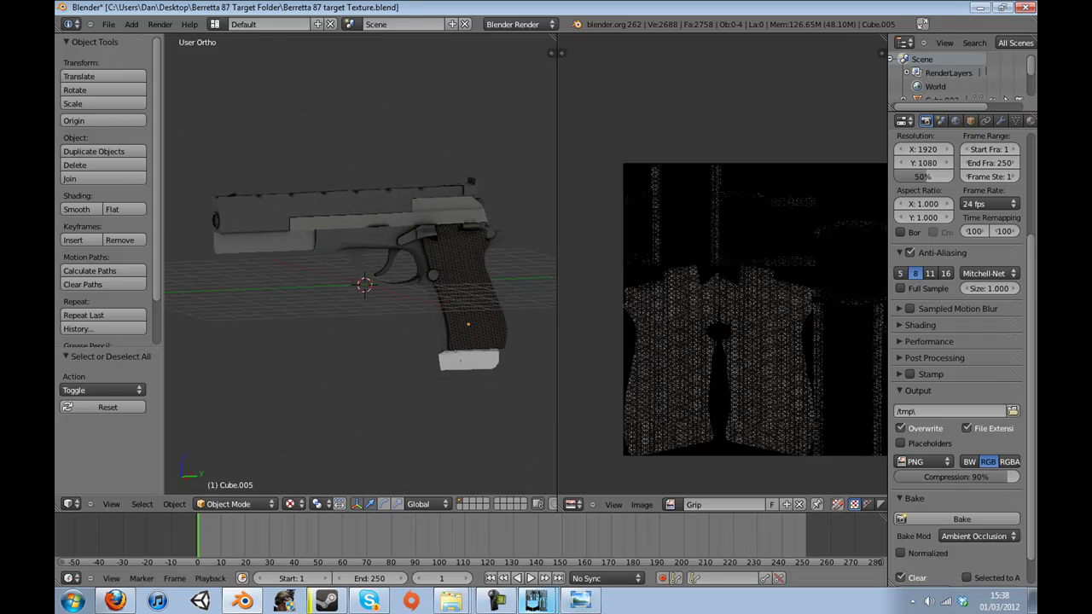
pyautogui.click(494, 601)
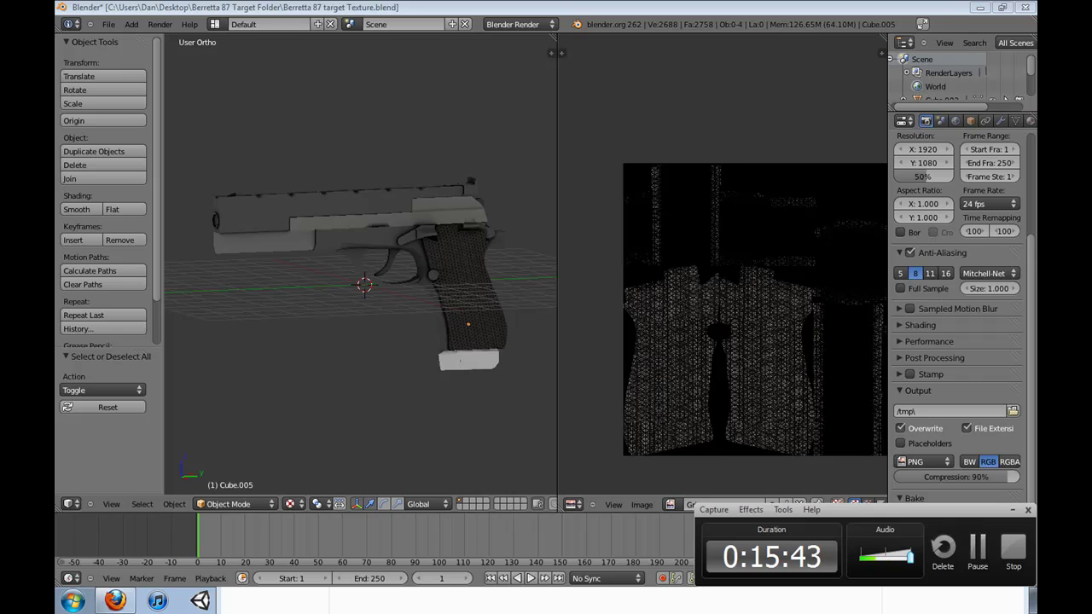
pyautogui.moveTo(367, 290); pyautogui.dragTo(342, 294)
pyautogui.scroll(2, 361, 265)
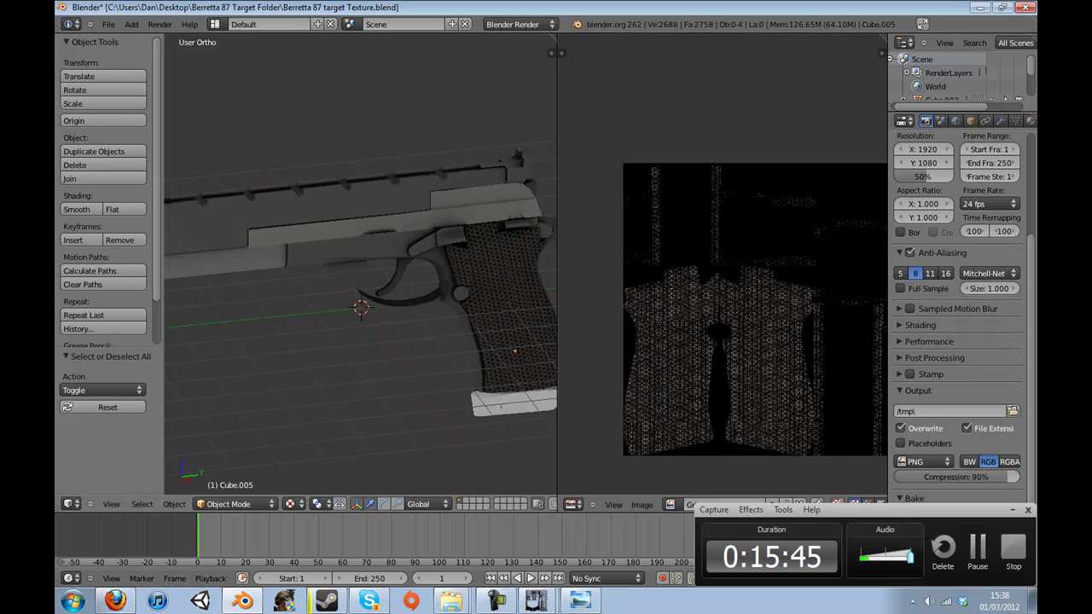
pyautogui.moveTo(461, 299); pyautogui.dragTo(431, 307)
pyautogui.scroll(3, 342, 289)
pyautogui.scroll(-1, 431, 307)
pyautogui.scroll(-1, 361, 294)
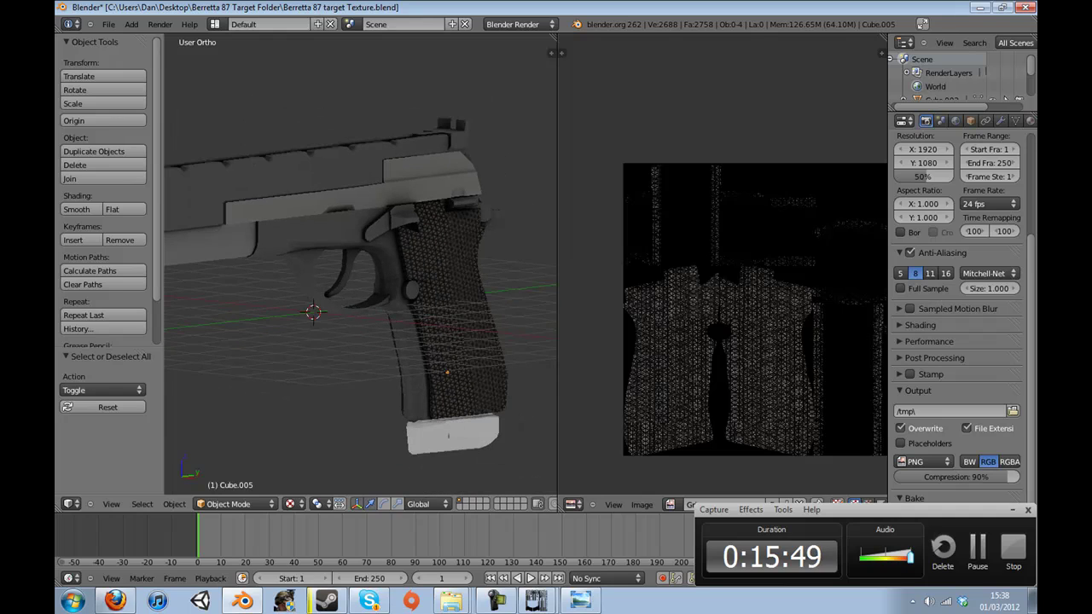
pyautogui.moveTo(360, 294)
pyautogui.mouseDown()
pyautogui.moveTo(430, 286)
pyautogui.moveTo(367, 285)
pyautogui.mouseUp()
pyautogui.scroll(-2, 430, 287)
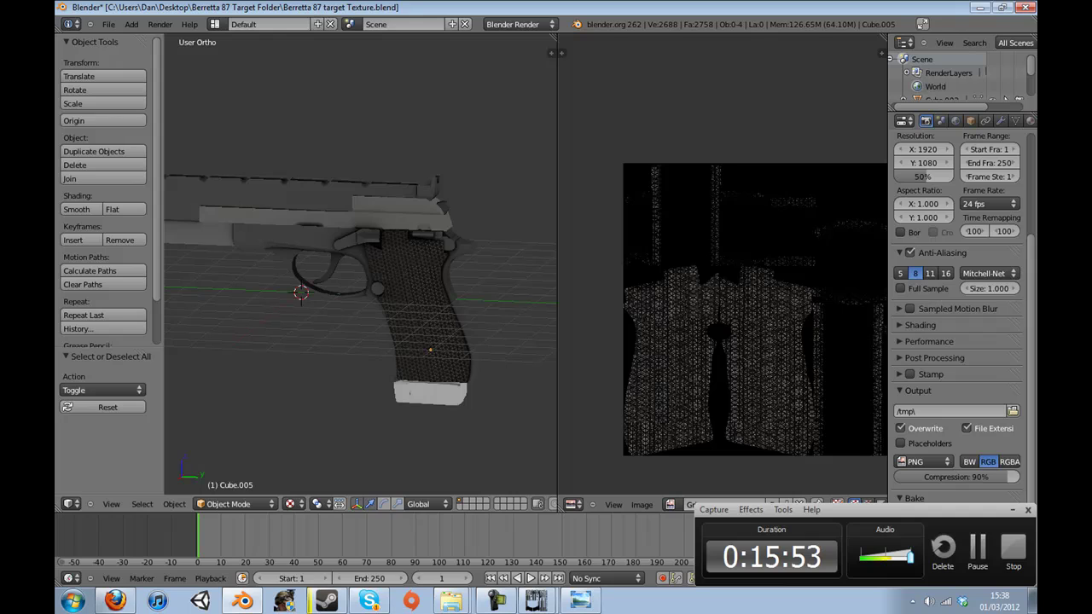
pyautogui.moveTo(367, 285); pyautogui.dragTo(418, 293)
pyautogui.scroll(-1, 415, 322)
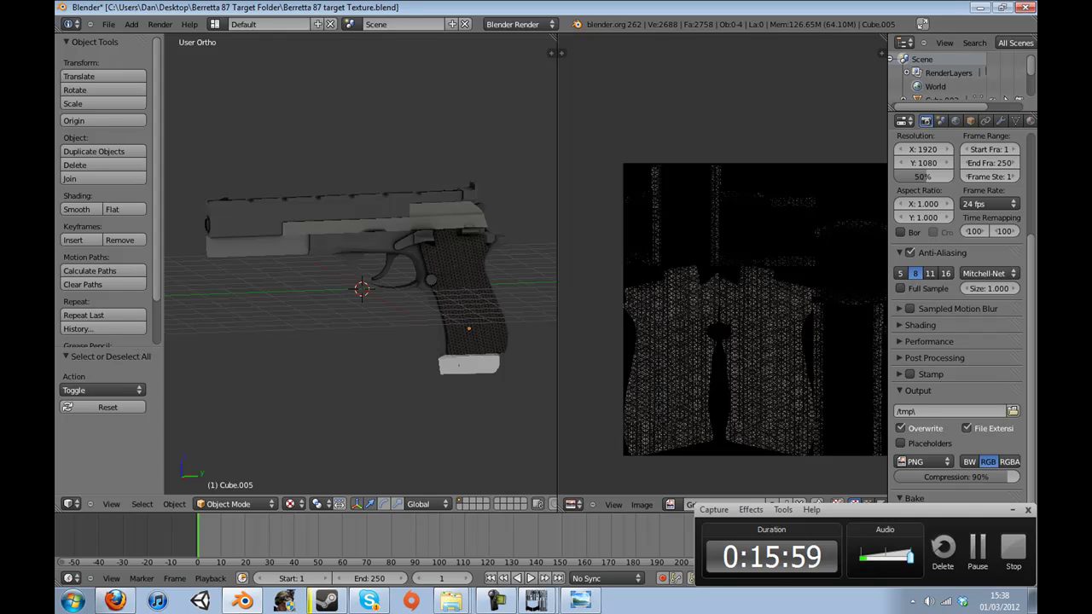